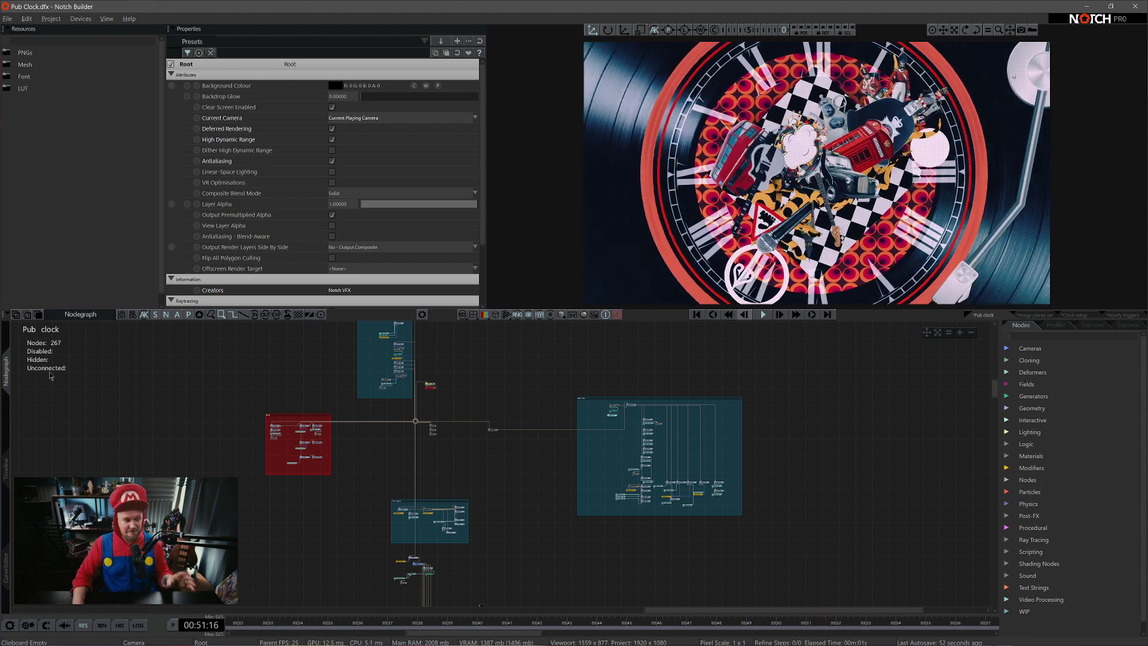
Step: Preview the Image planes, Clock setup and Hourly triggers layers, soloing Hourly triggers
{"action": "left_click", "coordinate": [8, 463]}
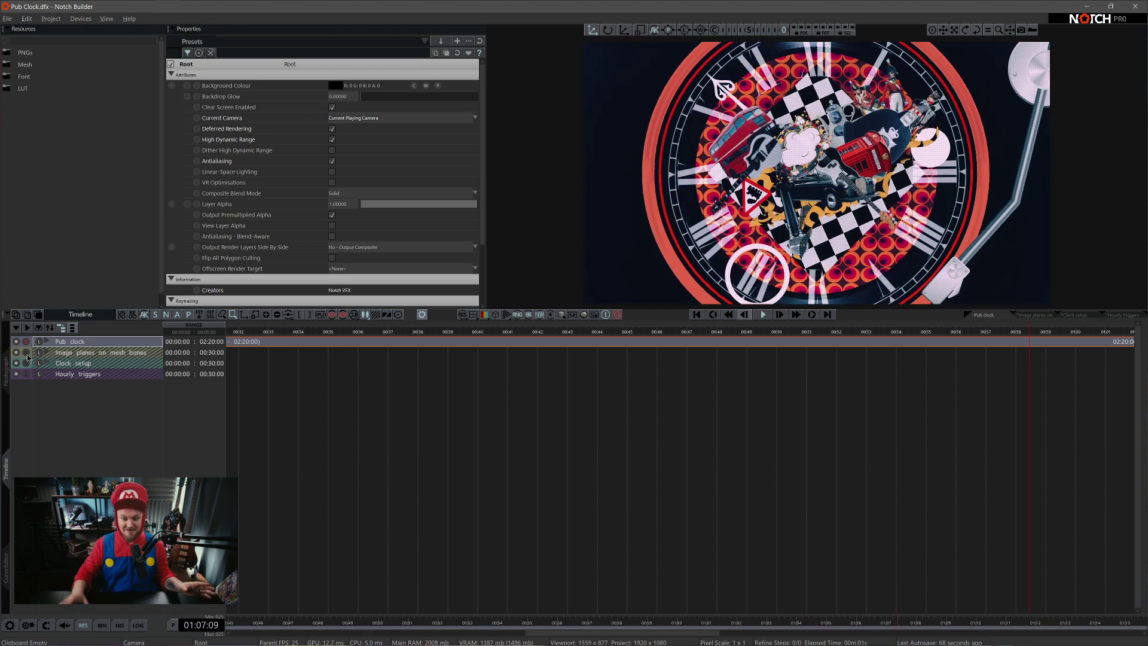
{"action": "left_click", "coordinate": [28, 352]}
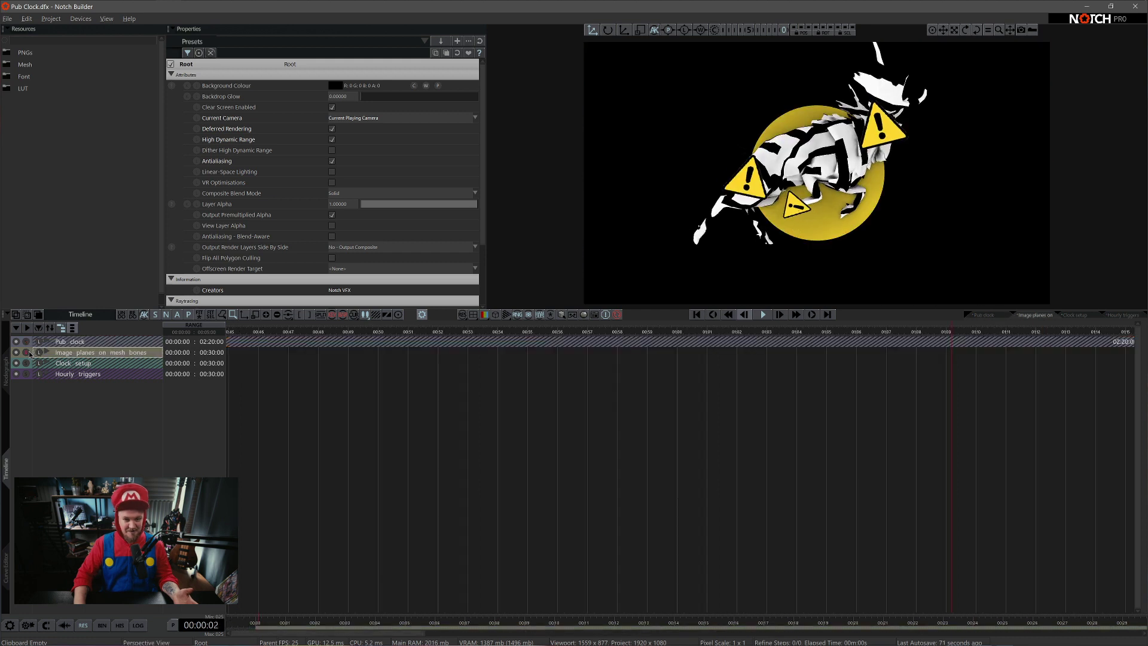
{"action": "left_click", "coordinate": [26, 363]}
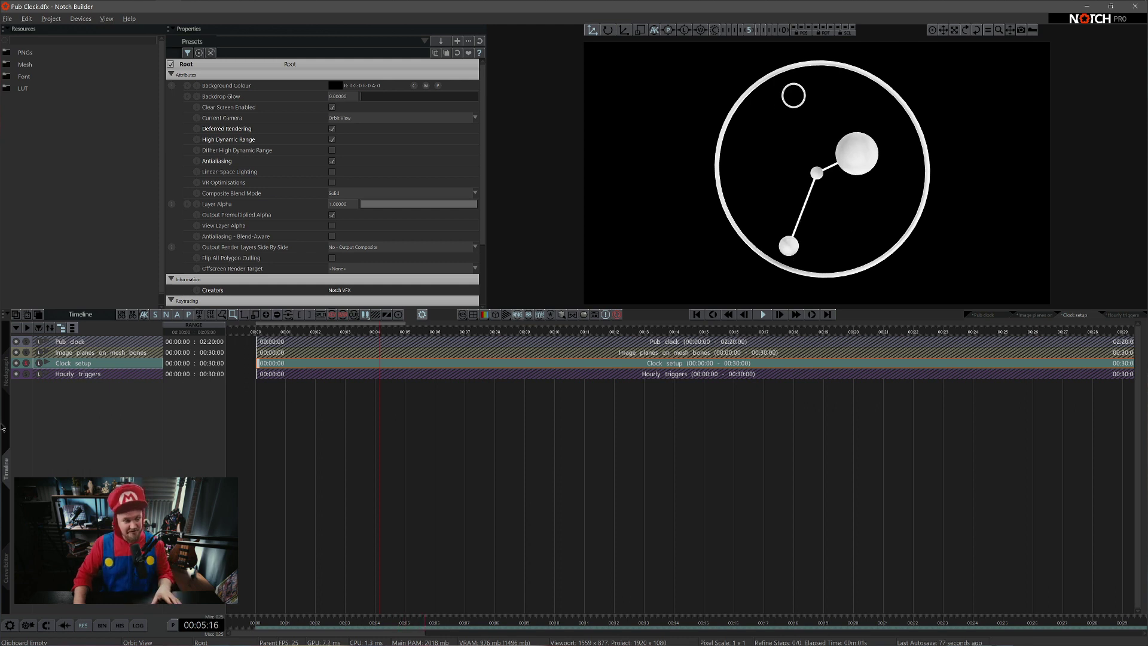
{"action": "left_click", "coordinate": [25, 374]}
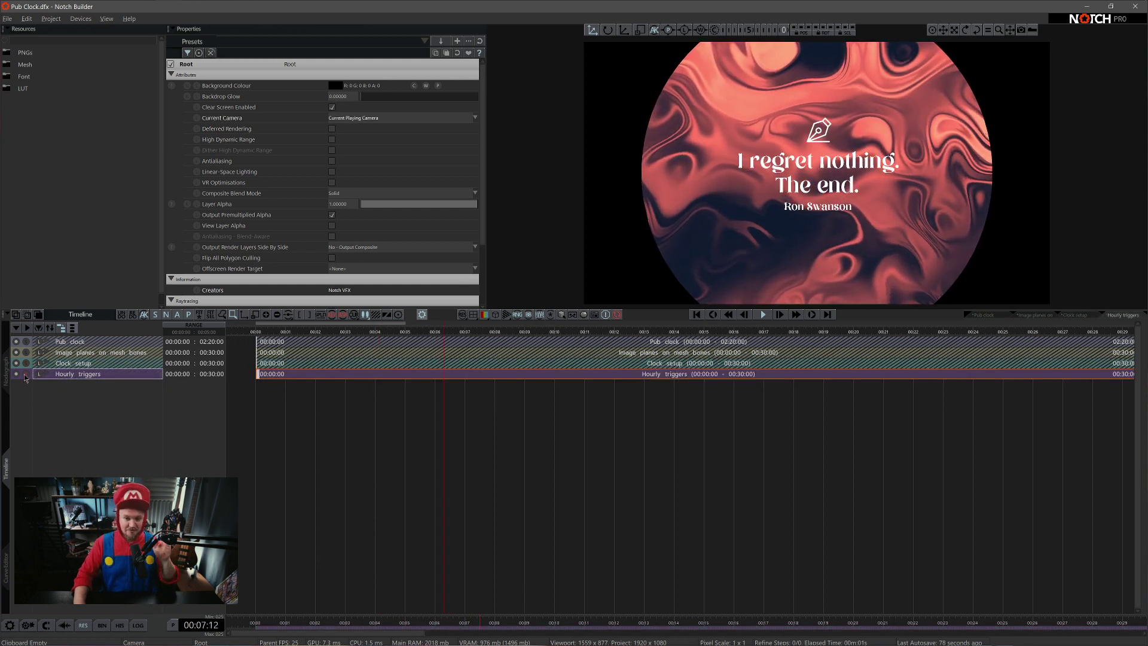
{"action": "left_click", "coordinate": [25, 374]}
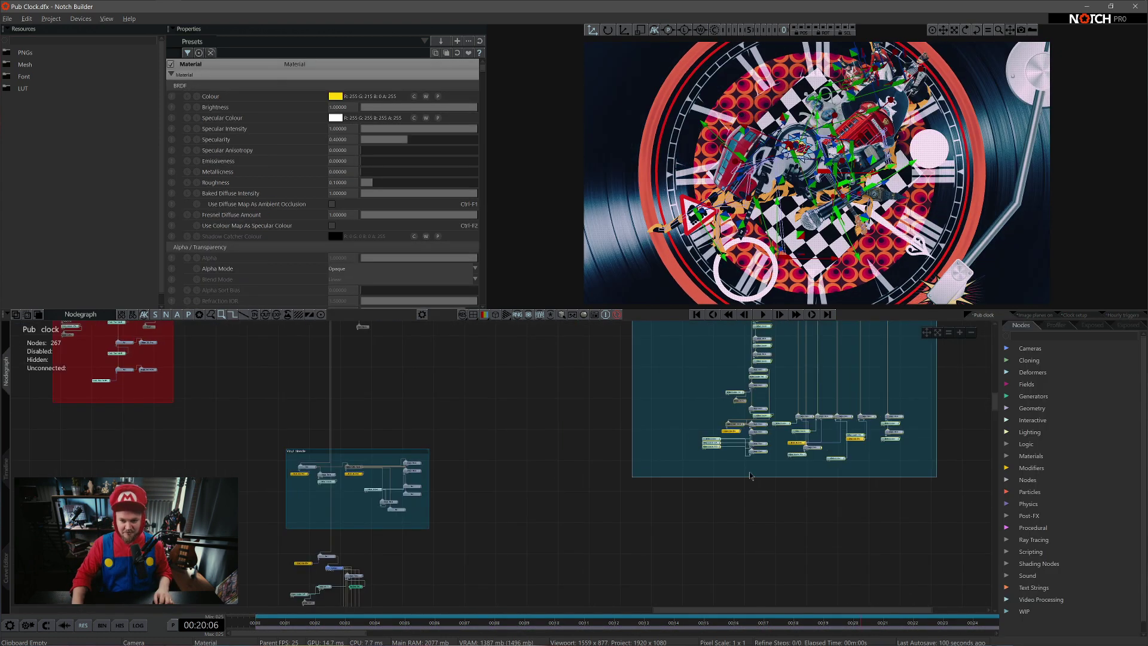
Step: Collapse the Deer Rig's Imported 3D Scene node and return to the layer timeline
{"action": "middle_click_drag", "start_coordinate": [644, 409], "coordinate": [467, 568]}
{"action": "scroll", "coordinate": [529, 478], "scroll_direction": "up", "scroll_amount": 3}
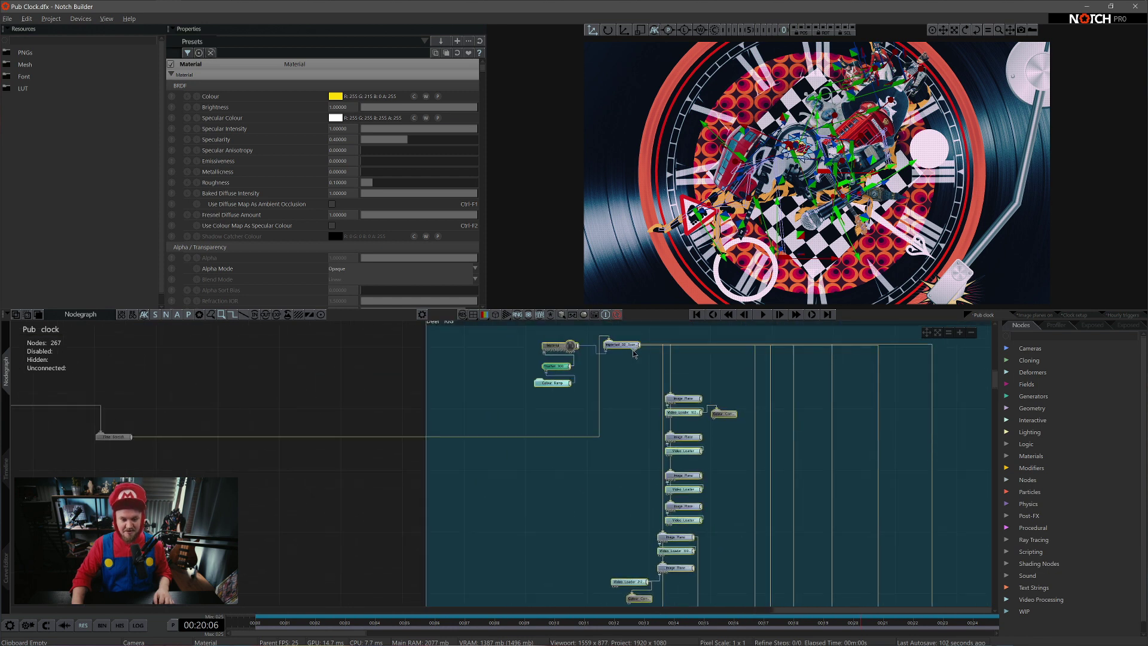
{"action": "scroll", "coordinate": [632, 350], "scroll_direction": "down", "scroll_amount": 3}
{"action": "scroll", "coordinate": [831, 443], "scroll_direction": "down", "scroll_amount": 2}
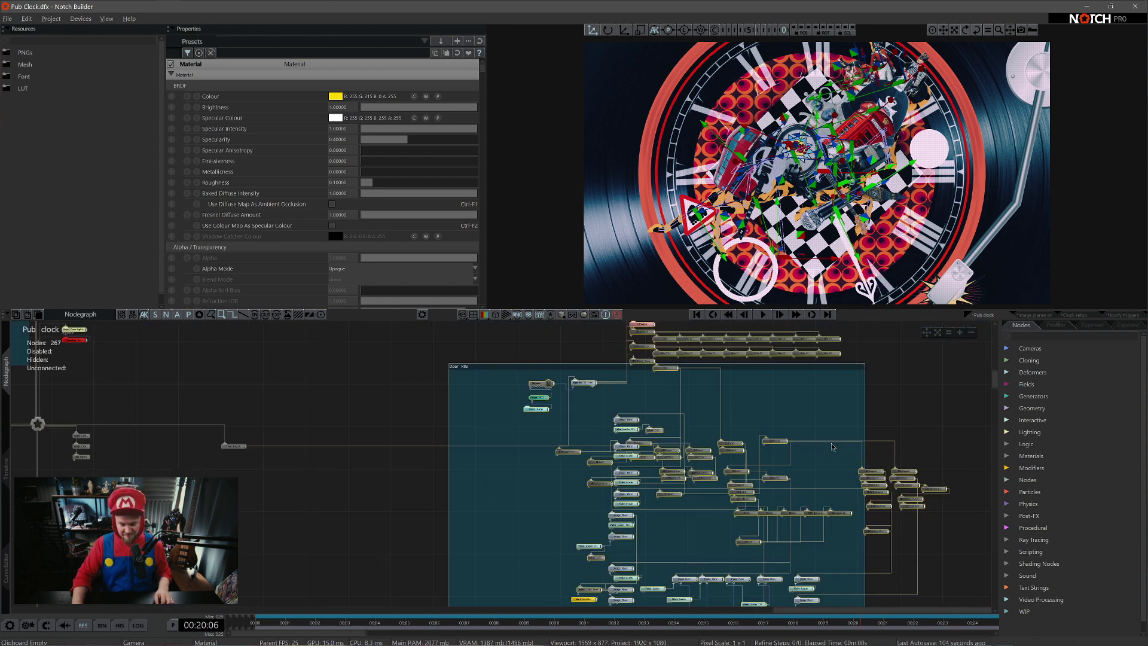
{"action": "double_click", "coordinate": [592, 386]}
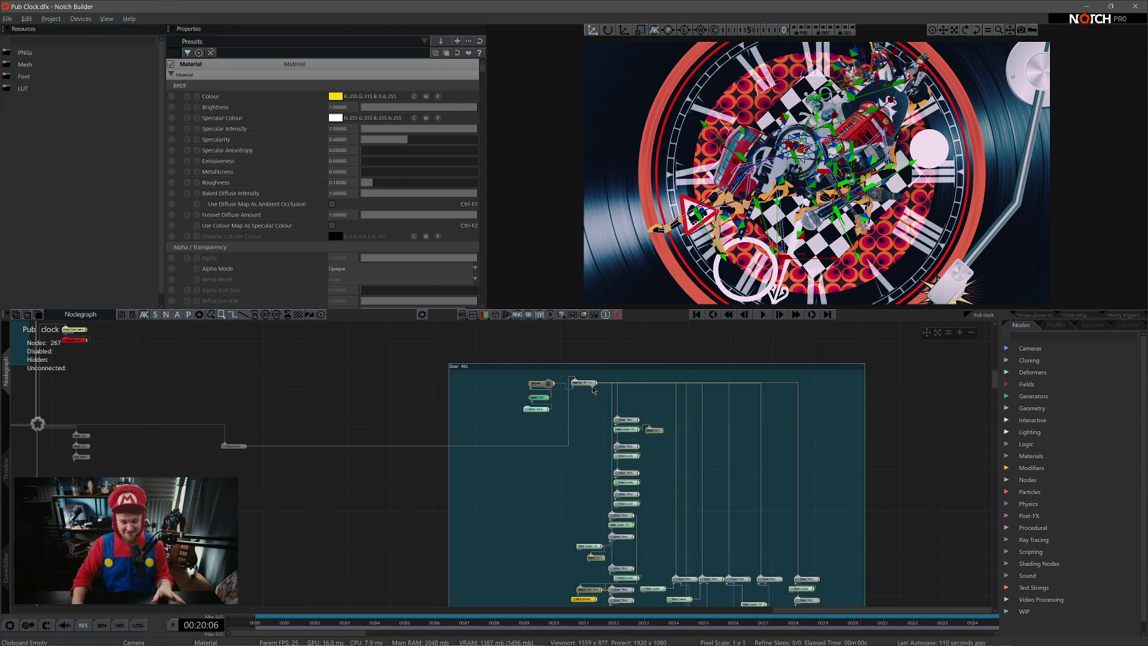
{"action": "left_click", "coordinate": [7, 463]}
Step: Open the Image planes on mesh bones node graph, stop playback, and inspect its Image Plane nodes
{"action": "left_click", "coordinate": [33, 354]}
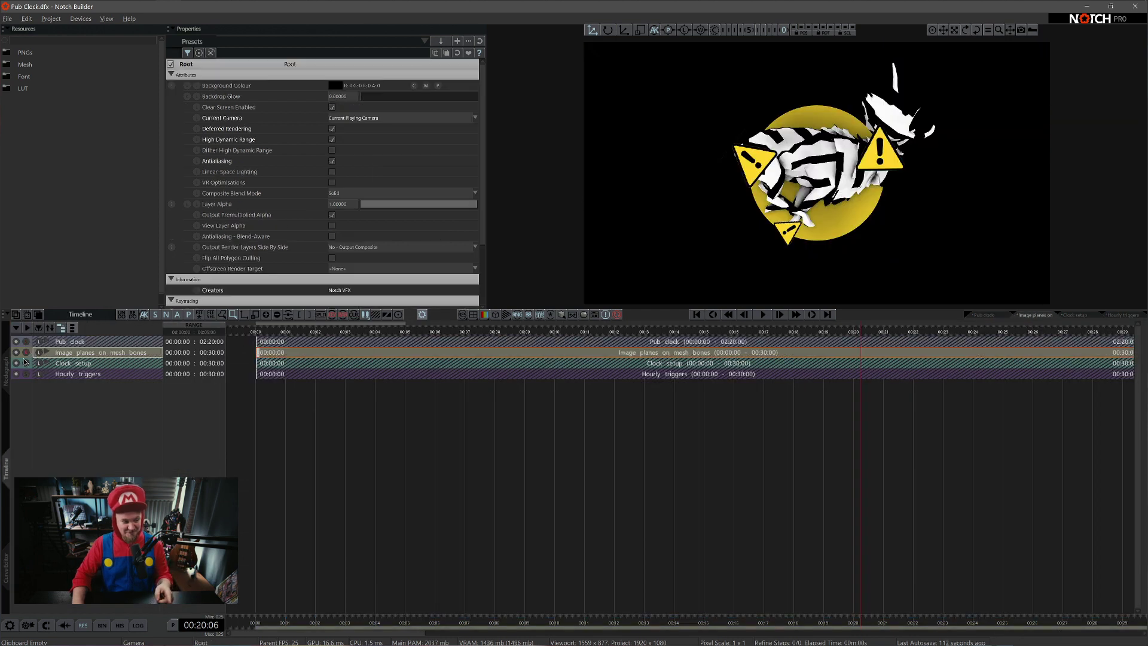
{"action": "left_click", "coordinate": [6, 370]}
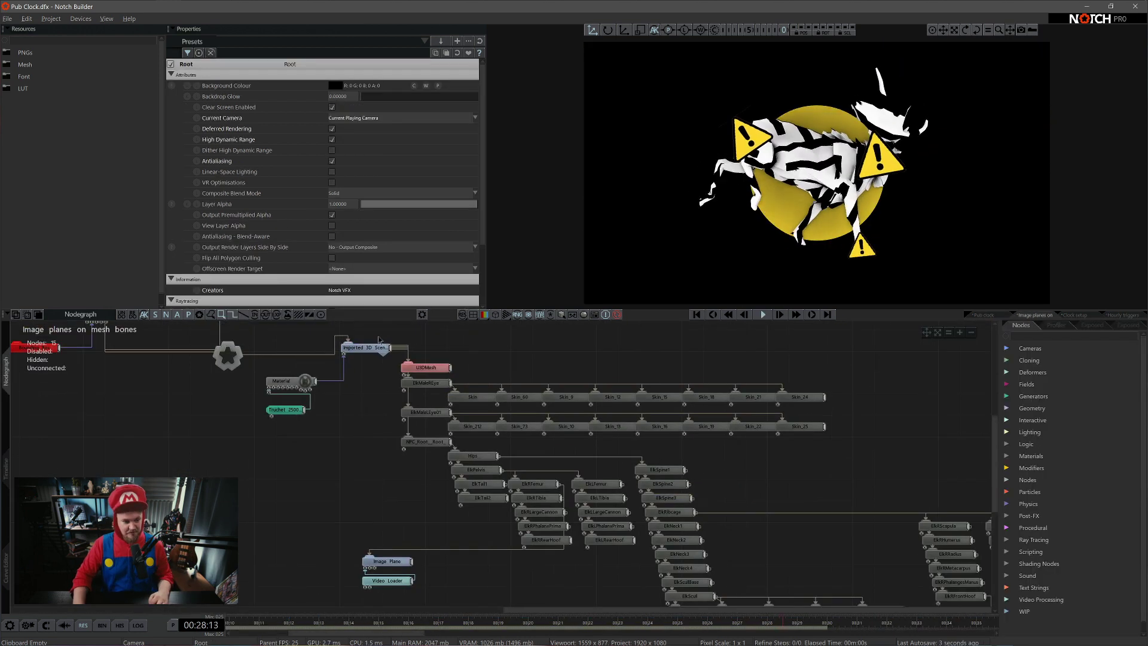
{"action": "left_click", "coordinate": [370, 347]}
{"action": "left_click_drag", "start_coordinate": [367, 339], "coordinate": [869, 585]}
{"action": "key", "text": "space"}
{"action": "left_click", "coordinate": [577, 573]}
{"action": "scroll", "coordinate": [578, 576], "scroll_direction": "down", "scroll_amount": 3}
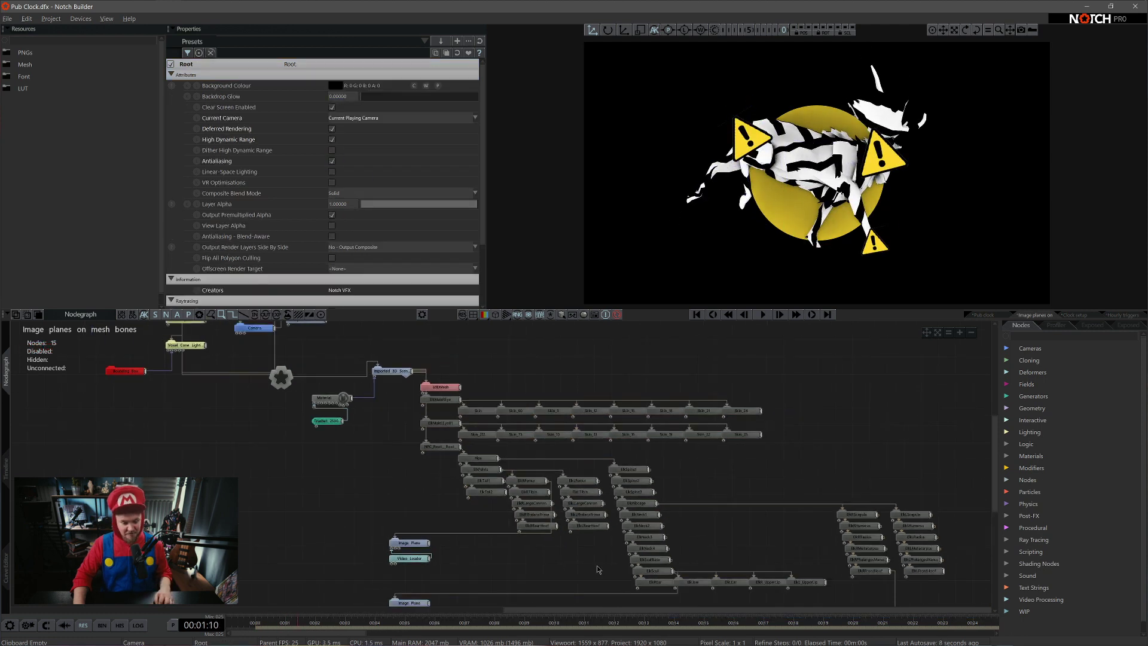
{"action": "middle_click_drag", "start_coordinate": [600, 569], "coordinate": [636, 479]}
{"action": "scroll", "coordinate": [635, 479], "scroll_direction": "up", "scroll_amount": 2}
{"action": "left_click_drag", "start_coordinate": [430, 413], "coordinate": [437, 475]}
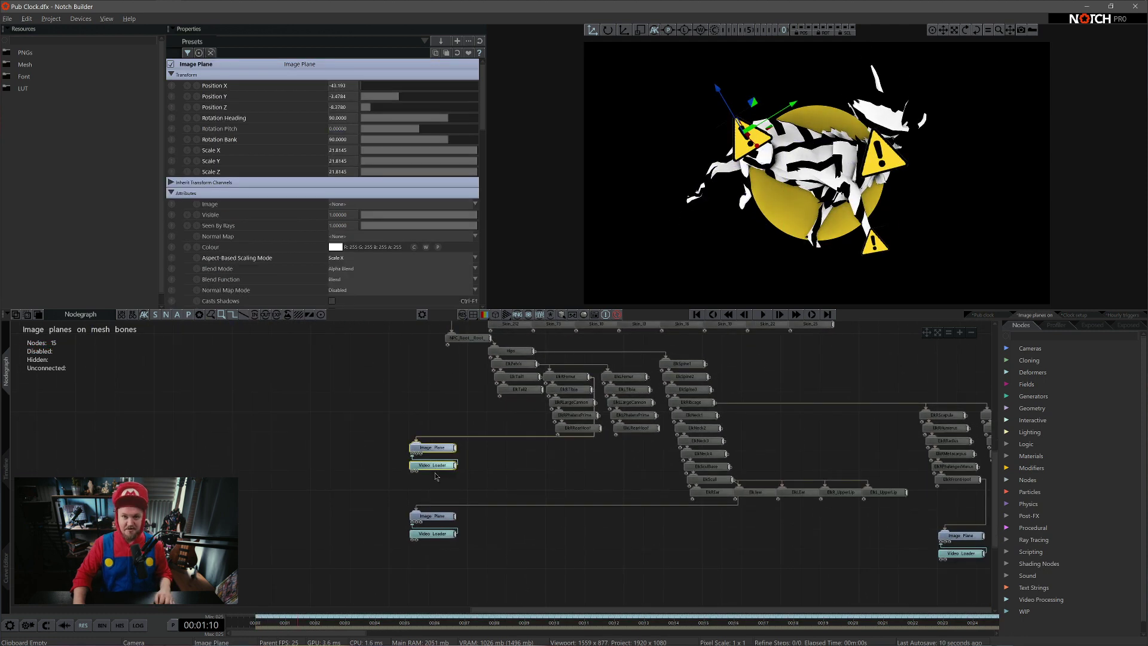
{"action": "left_click", "coordinate": [440, 425]}
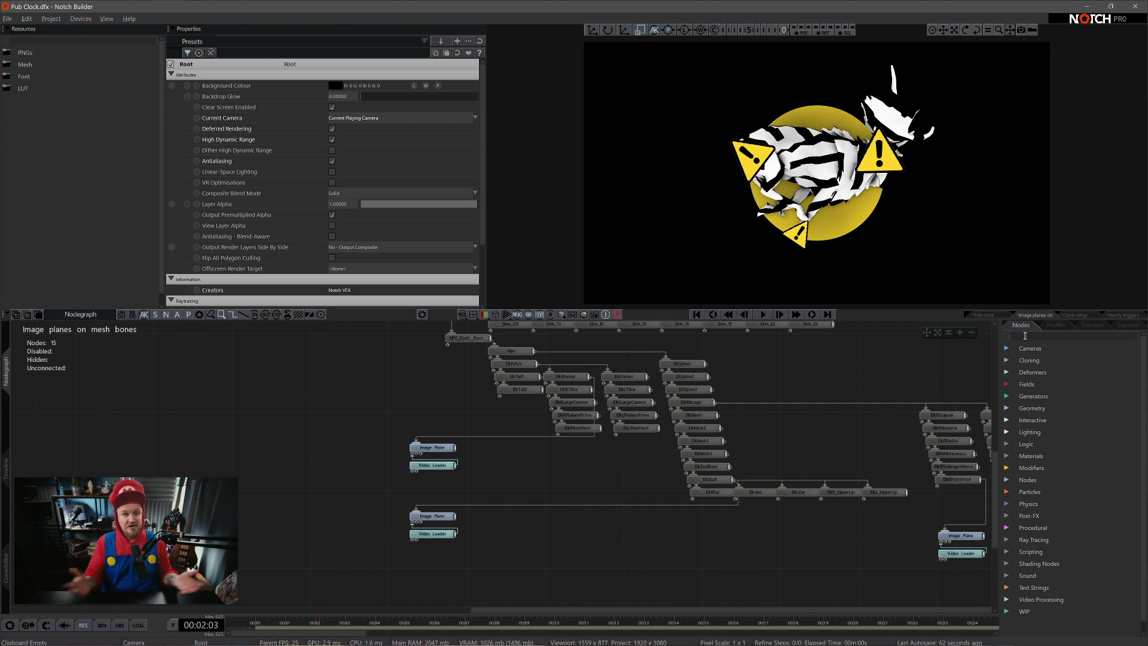
Step: Attach a Shape 3D sphere to the ElkRFemur bone, scale it to 102.984, and disable it
{"action": "type", "text": "sha"}
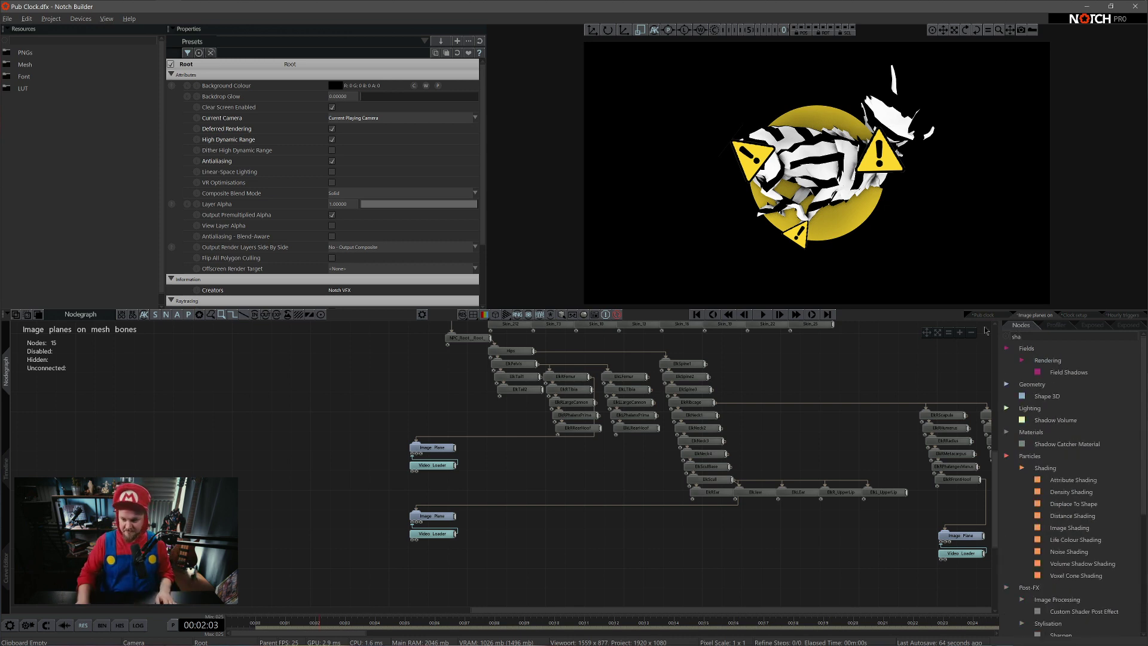
{"action": "left_click_drag", "start_coordinate": [1047, 395], "coordinate": [503, 477]}
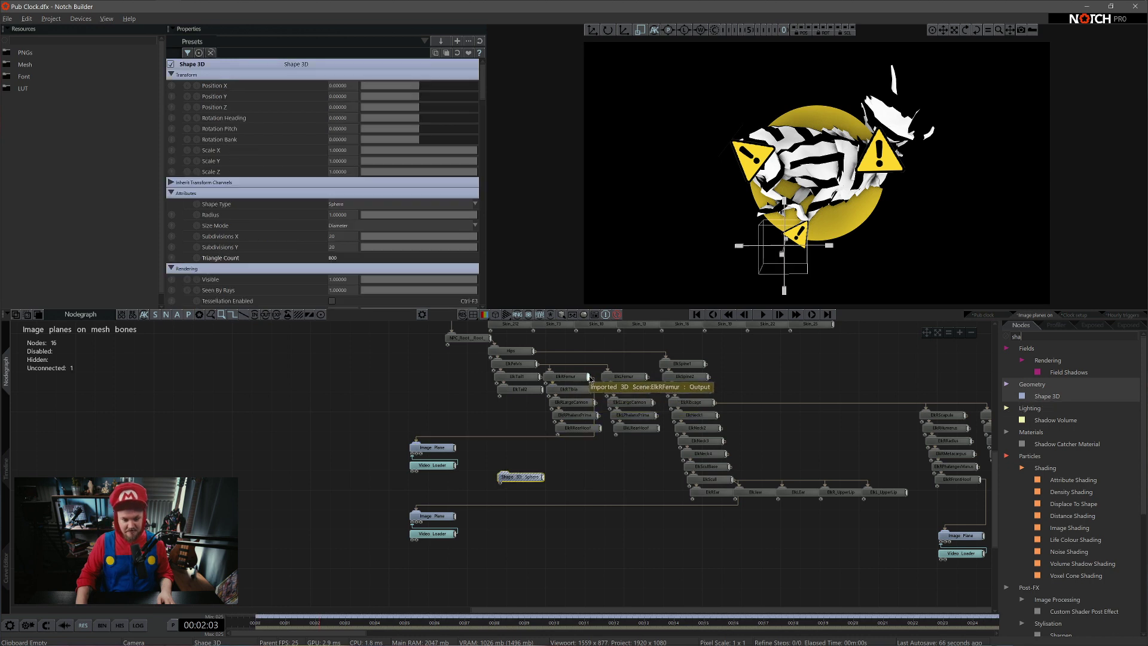
{"action": "left_click_drag", "start_coordinate": [590, 378], "coordinate": [506, 474]}
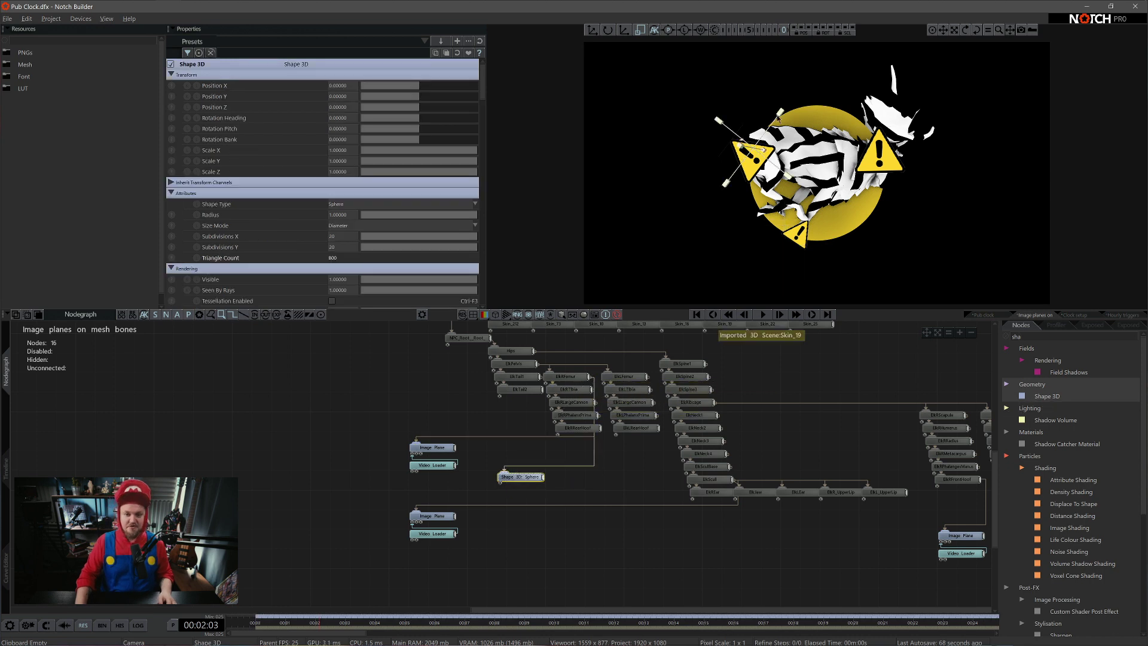
{"action": "left_click_drag", "start_coordinate": [778, 115], "coordinate": [852, 77]}
{"action": "key", "text": "space"}
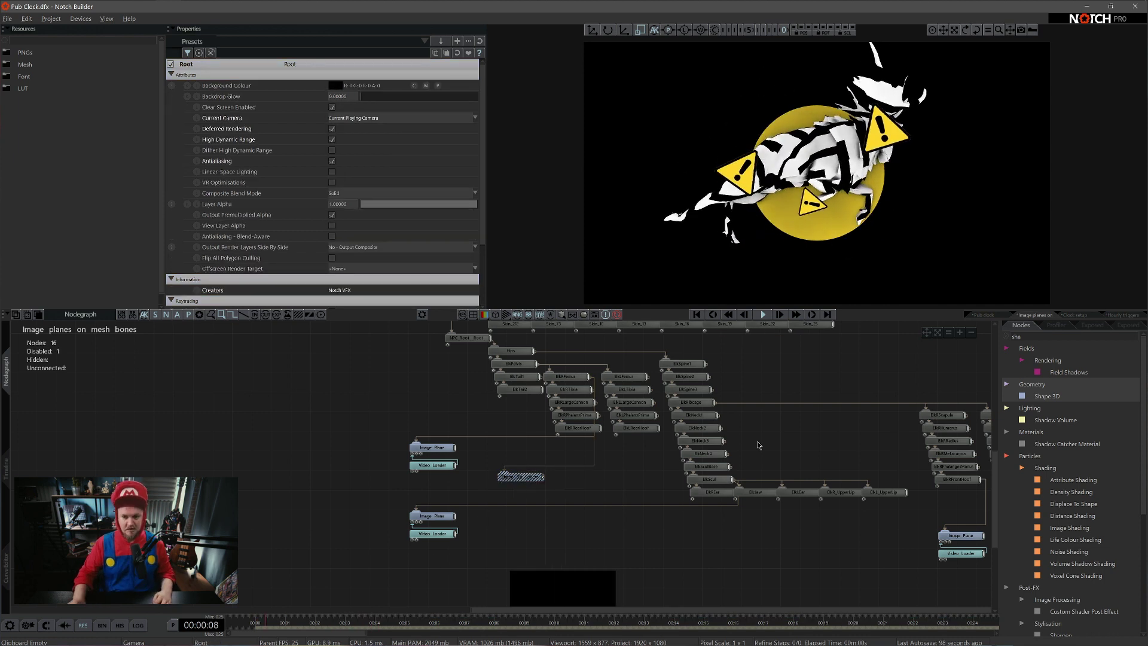
{"action": "key", "text": "ctrl+1"}
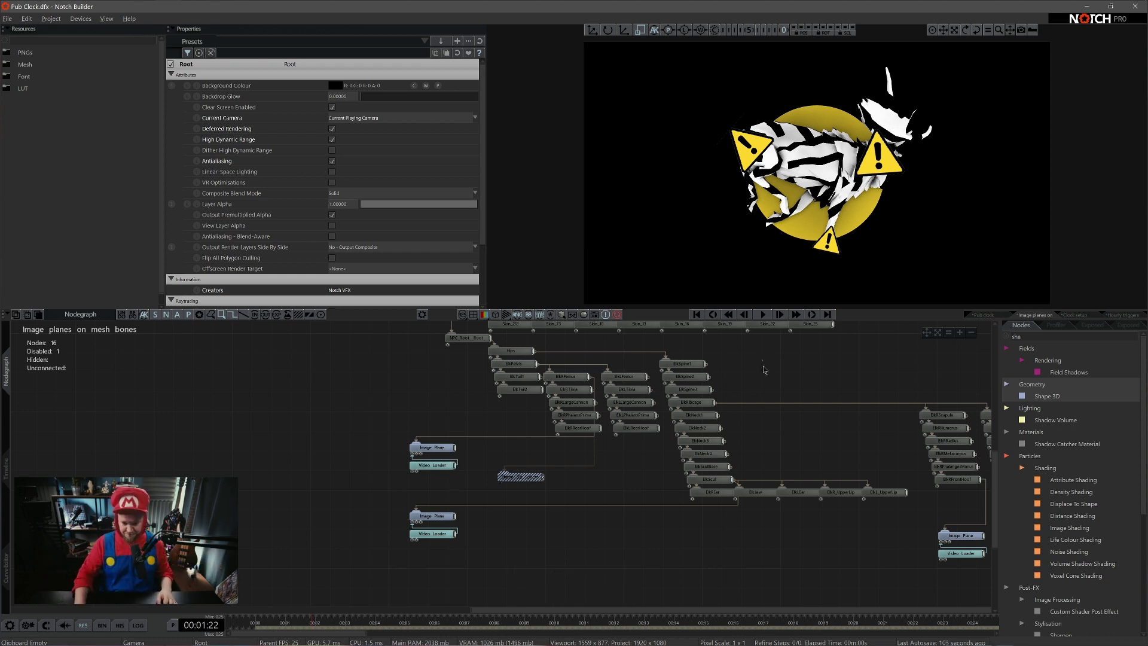
{"action": "left_click", "coordinate": [761, 491]}
{"action": "left_click", "coordinate": [808, 443]}
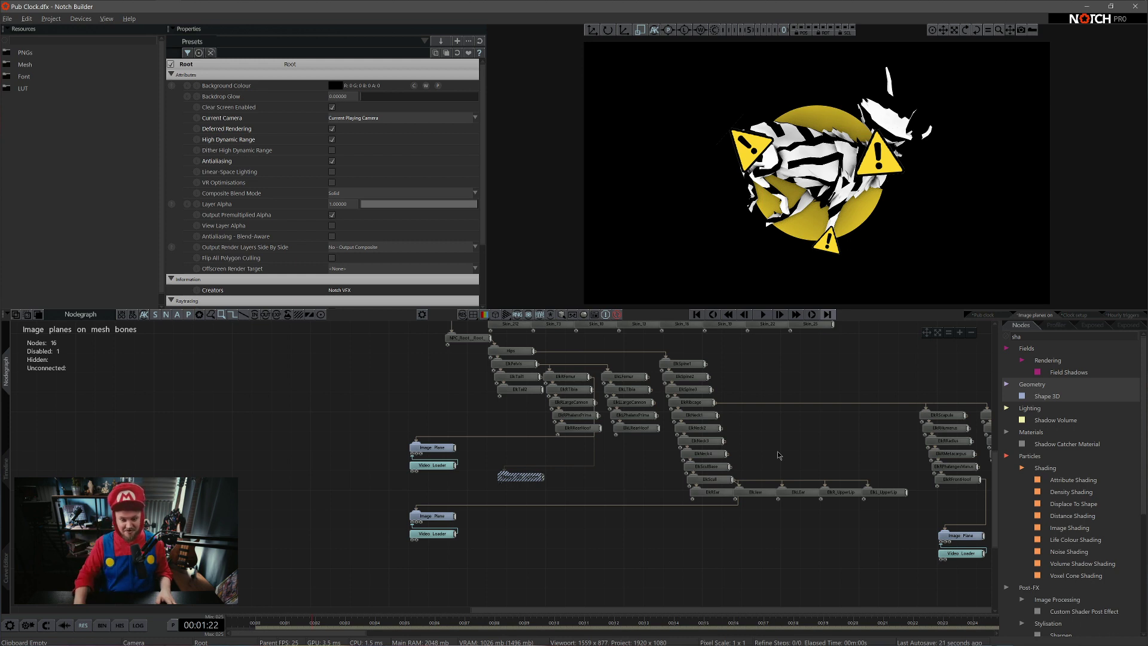
Step: Search PNGEgg for 'comic' images
{"action": "key", "text": "alt+Tab"}
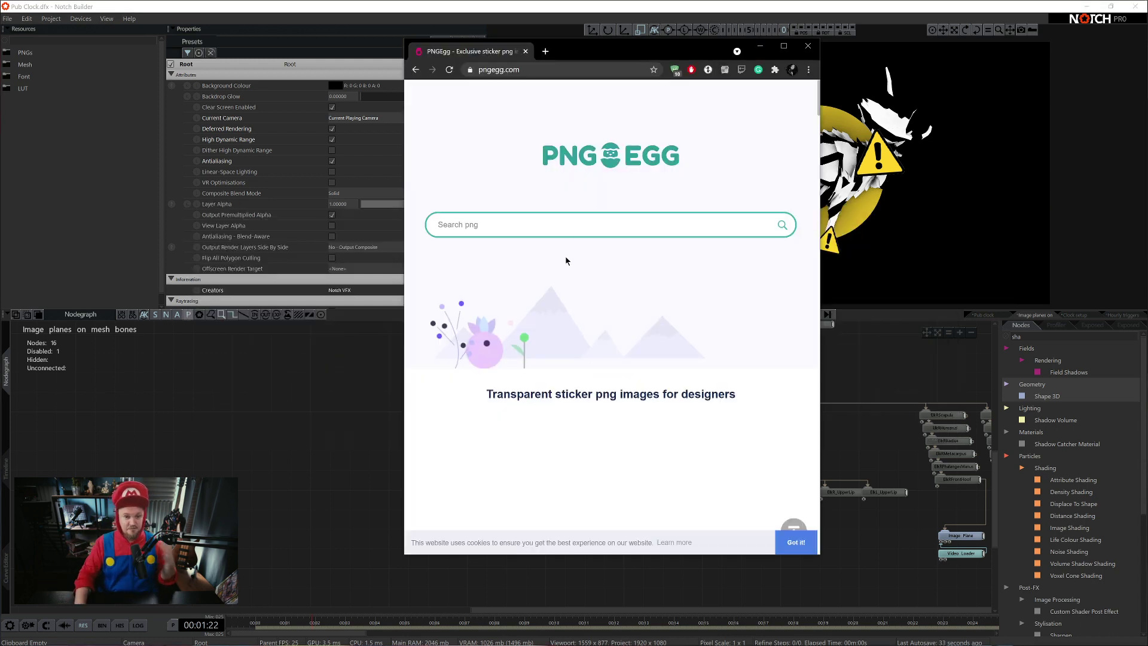
{"action": "left_click", "coordinate": [565, 225]}
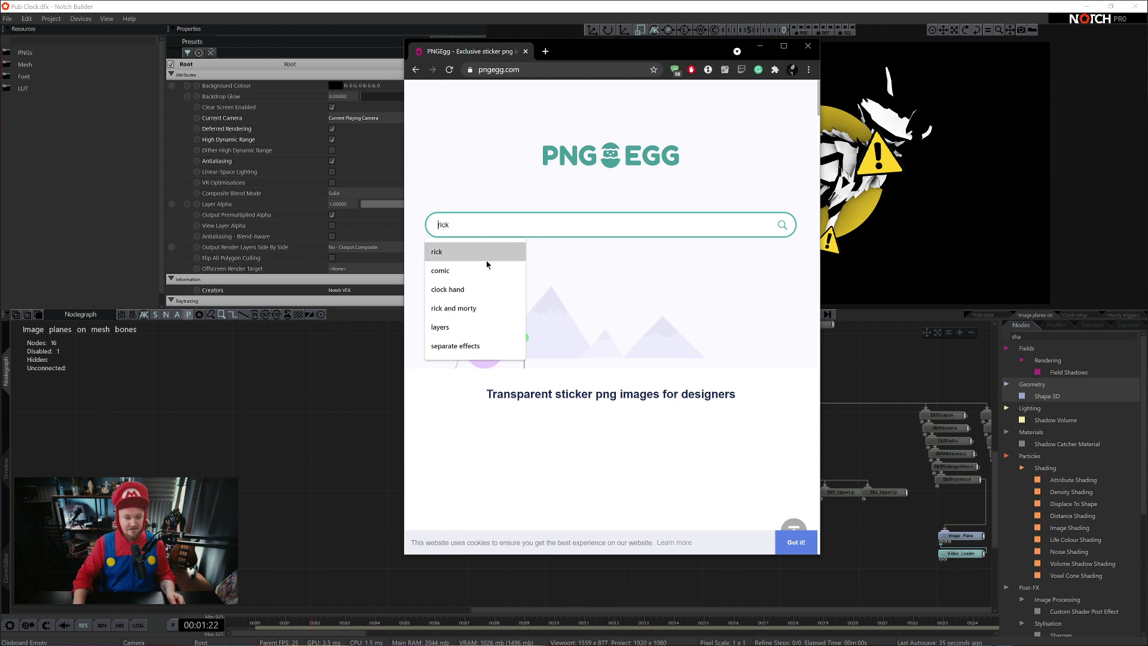
{"action": "left_click", "coordinate": [440, 274]}
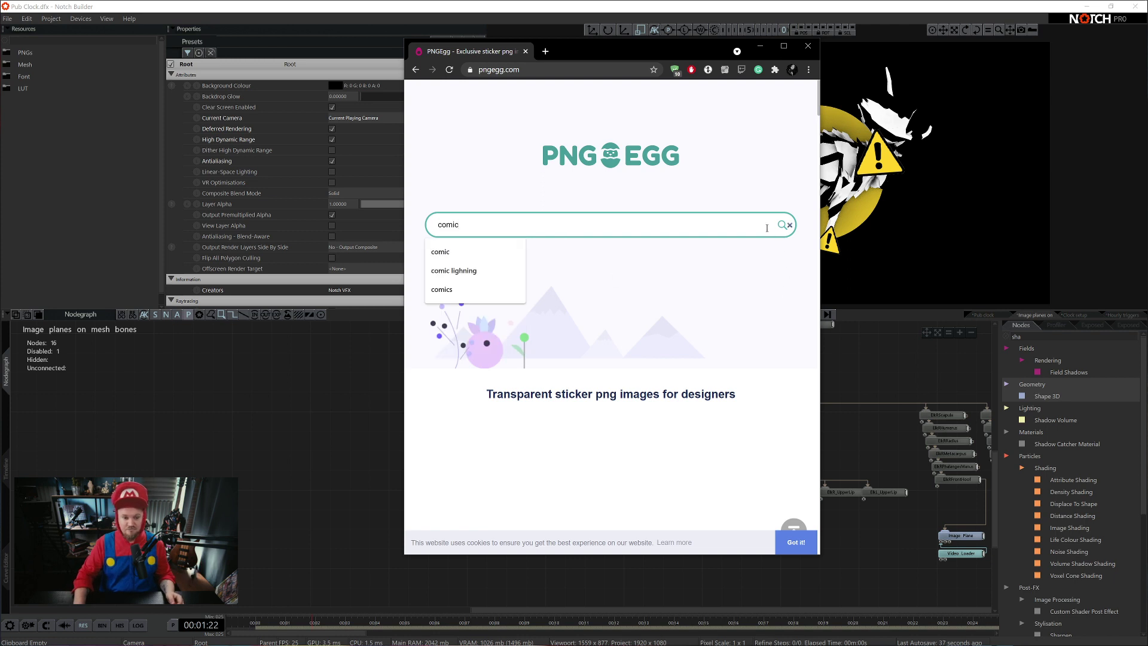
{"action": "key", "text": "Return"}
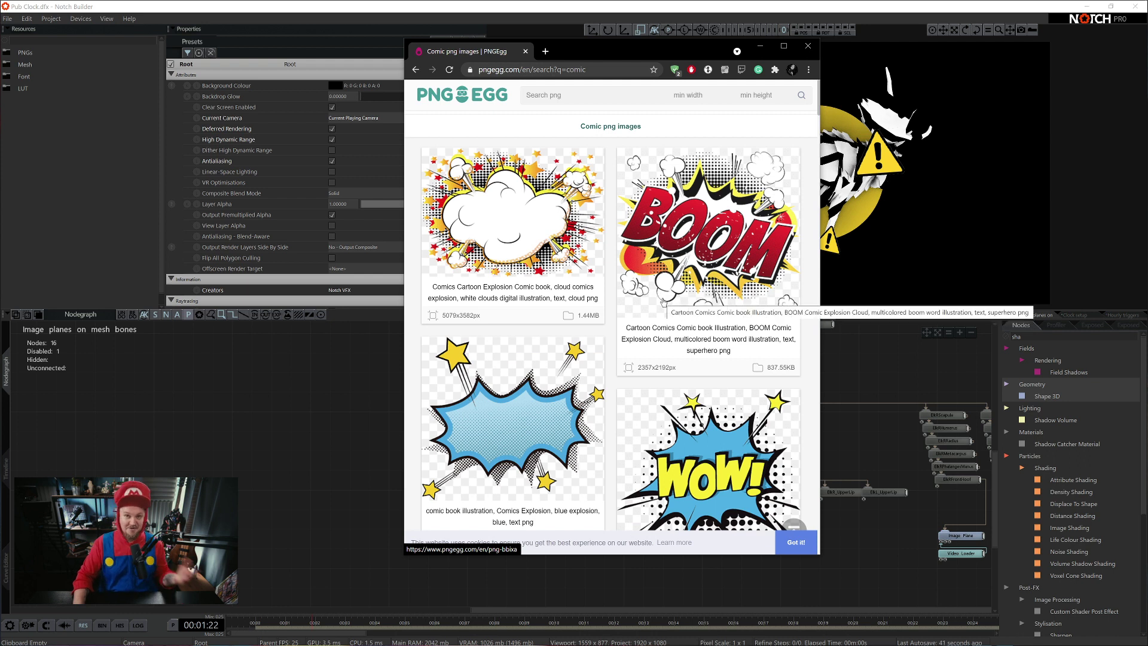
{"action": "scroll", "coordinate": [663, 302], "scroll_direction": "down", "scroll_amount": 2}
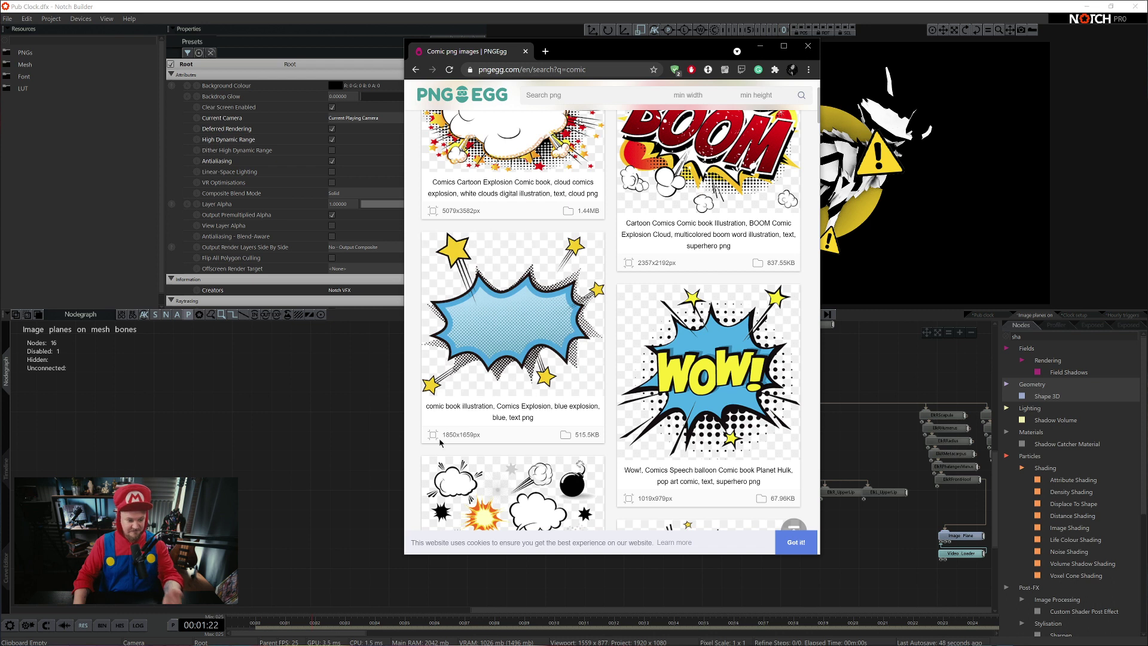
{"action": "scroll", "coordinate": [573, 437], "scroll_direction": "down", "scroll_amount": 2}
Step: Download the WOW speech-balloon PNG and add pngegg (17).png to the project resources
{"action": "left_click", "coordinate": [658, 269]}
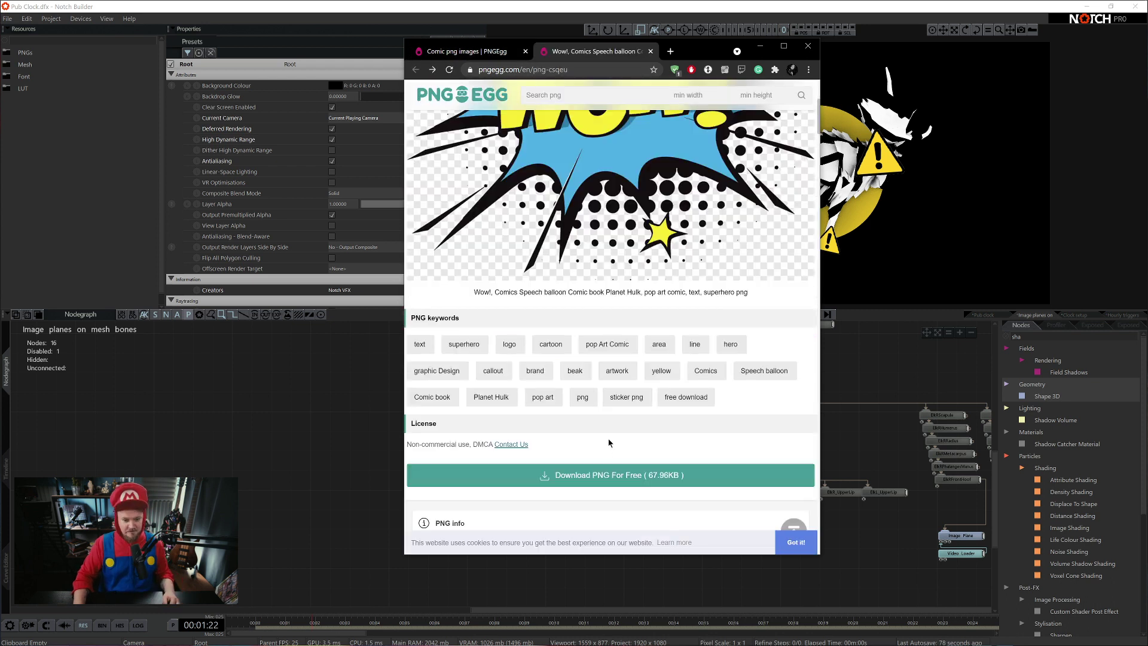
{"action": "left_click", "coordinate": [604, 475]}
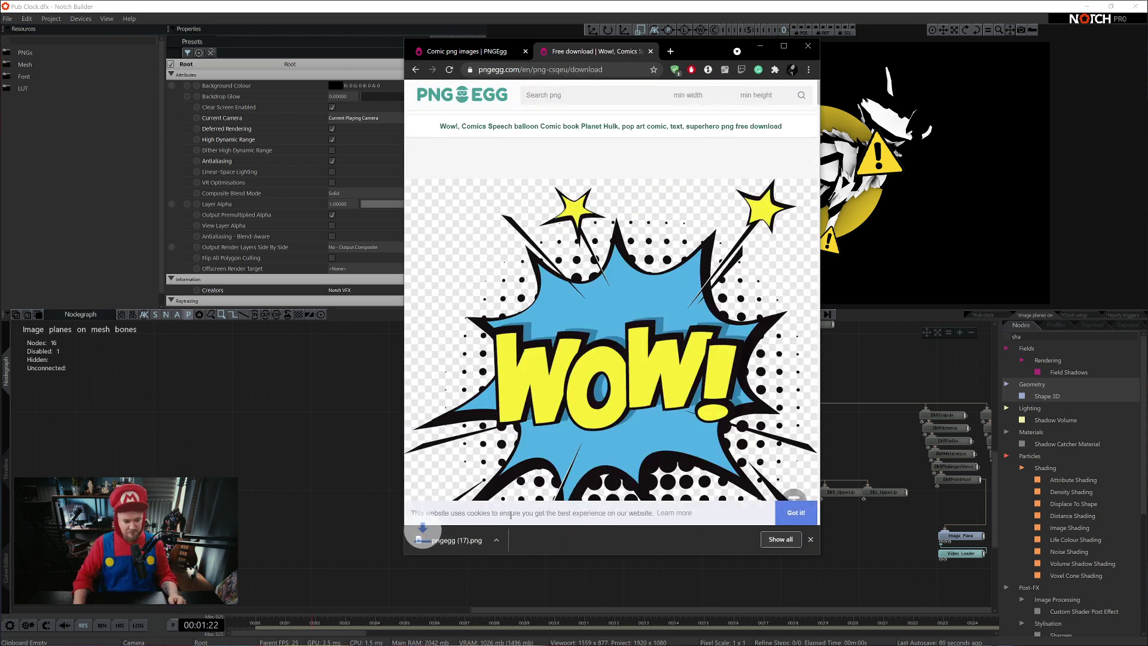
{"action": "left_click_drag", "start_coordinate": [471, 548], "coordinate": [47, 173]}
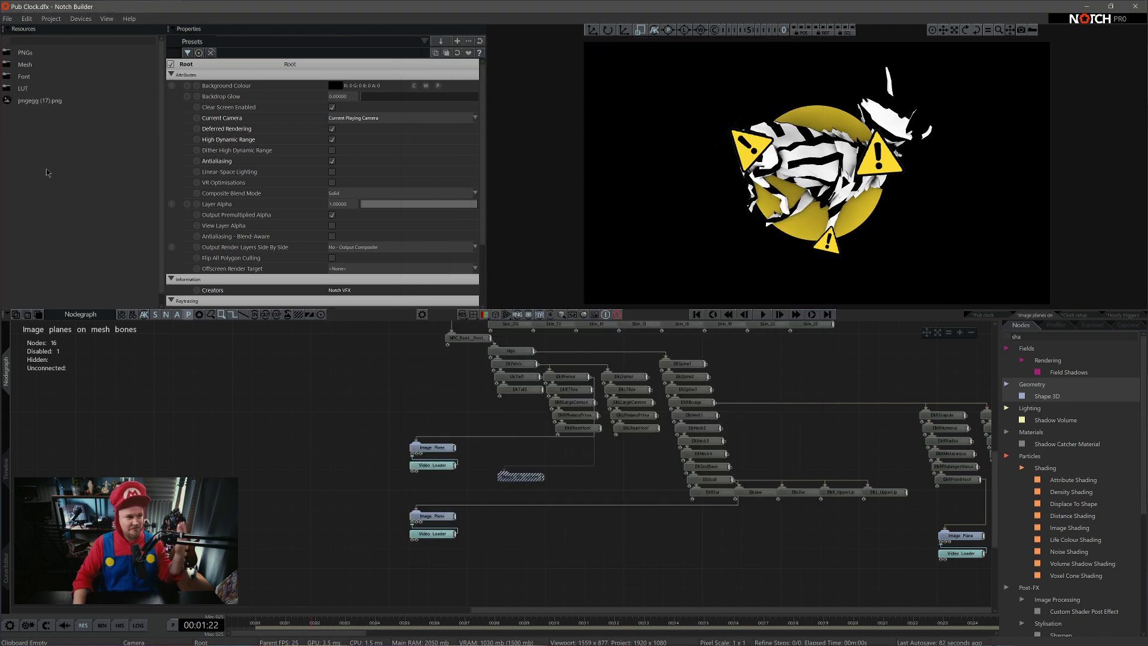
Step: Place the WOW image on the deer through an Image Plane, then return to the layer timeline
{"action": "left_click_drag", "start_coordinate": [42, 96], "coordinate": [414, 527]}
{"action": "left_click", "coordinate": [433, 515]}
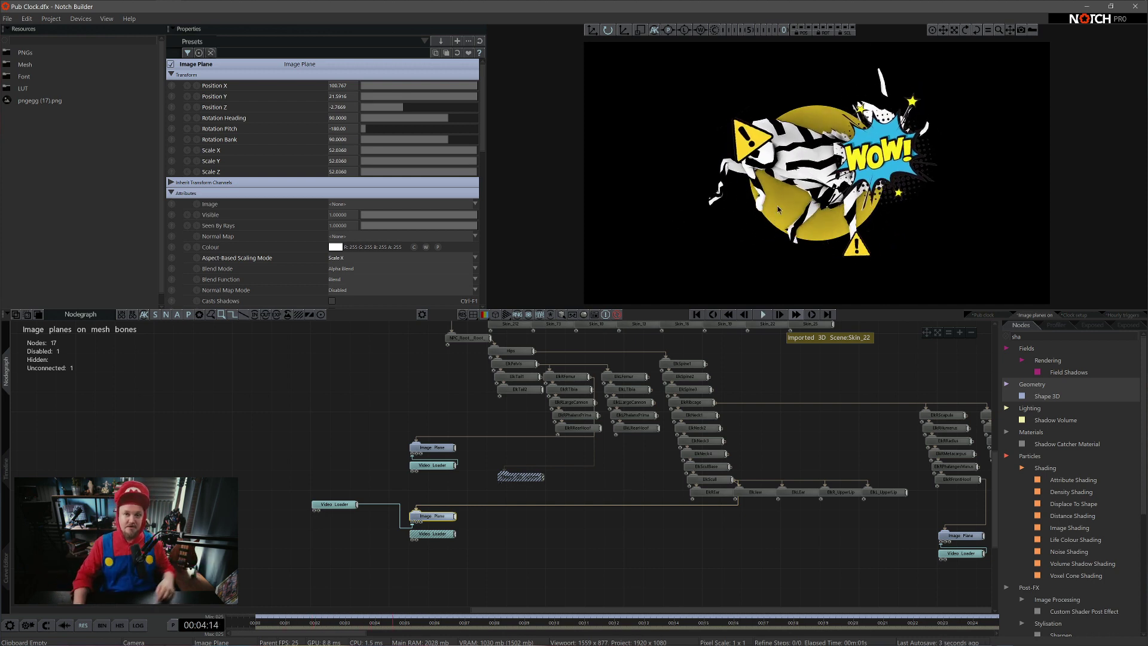
{"action": "left_click", "coordinate": [428, 423]}
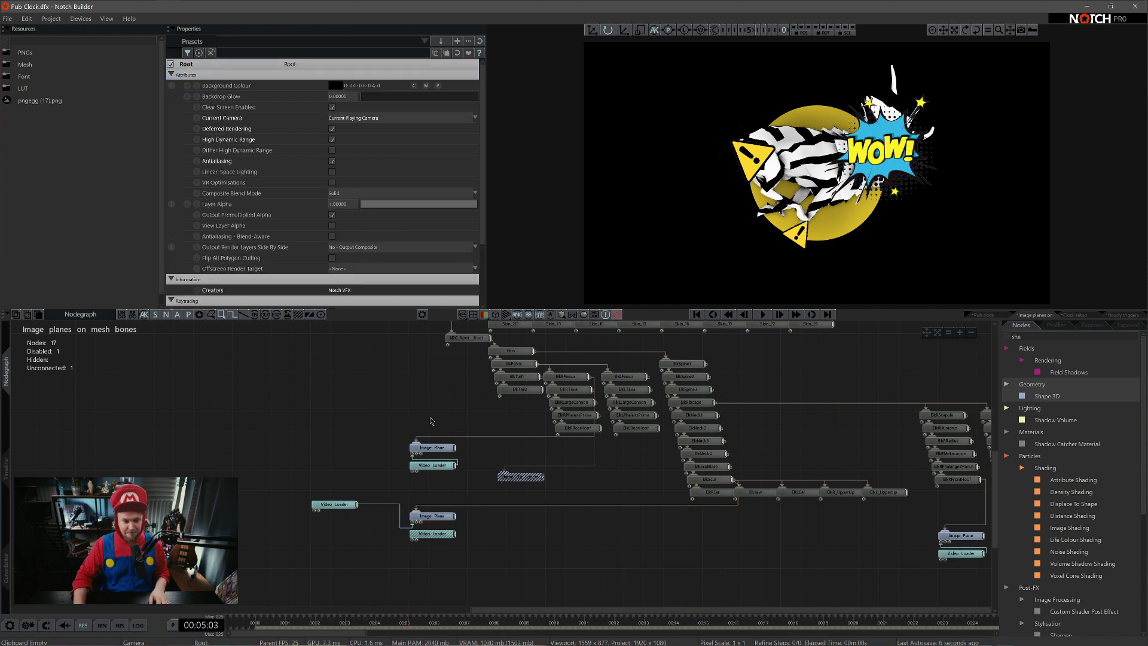
{"action": "middle_click_drag", "start_coordinate": [797, 423], "coordinate": [737, 444]}
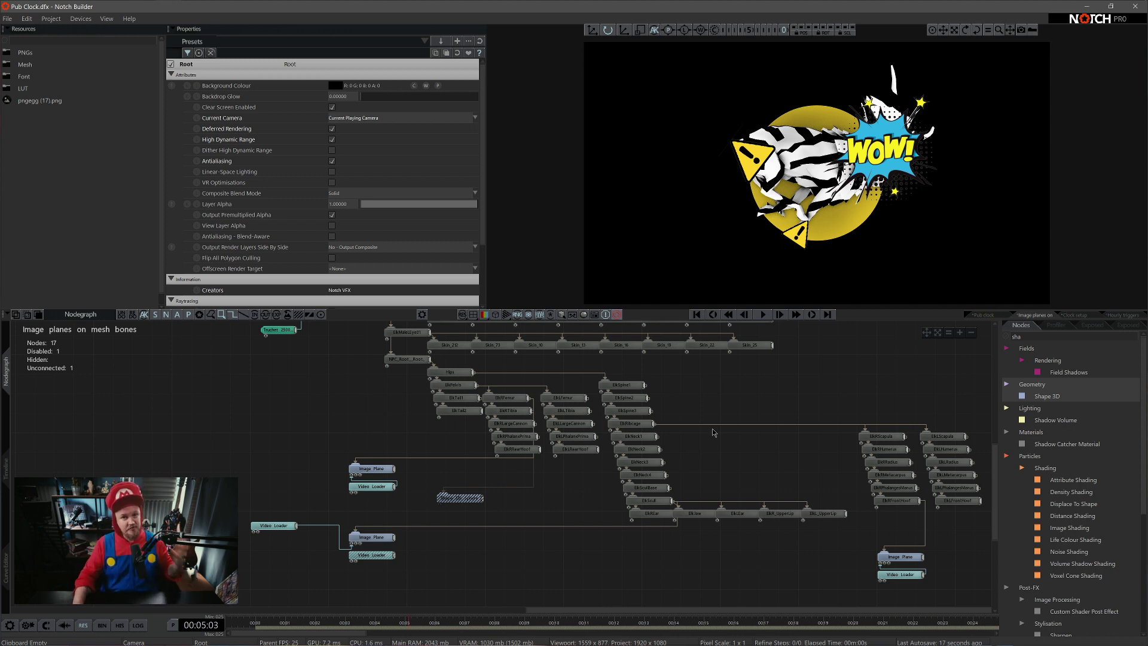
{"action": "left_click", "coordinate": [4, 483]}
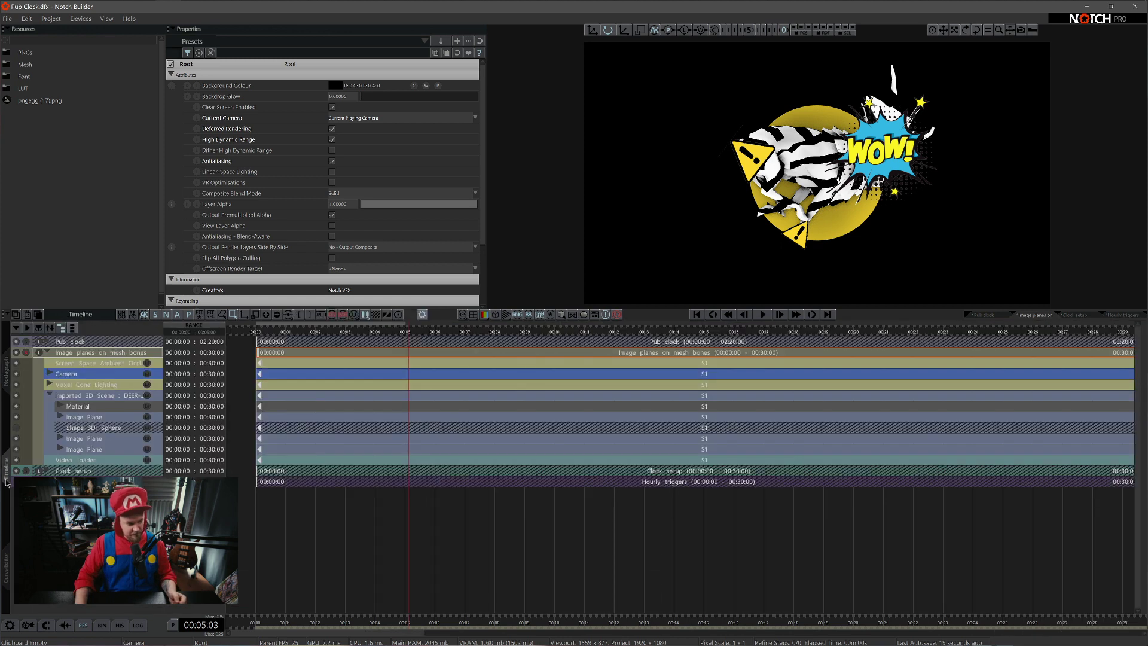
Step: Collapse Image planes on mesh bones, open the Clock setup layer, and cancel the New Layer dialog
{"action": "left_click", "coordinate": [47, 353]}
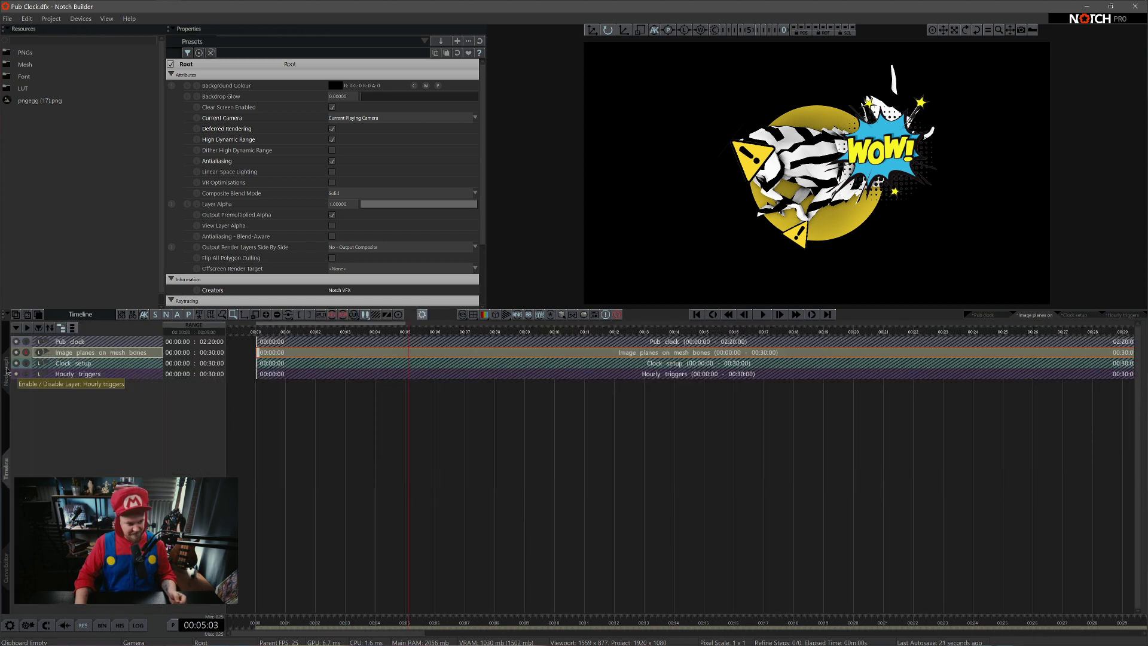
{"action": "left_click", "coordinate": [78, 363]}
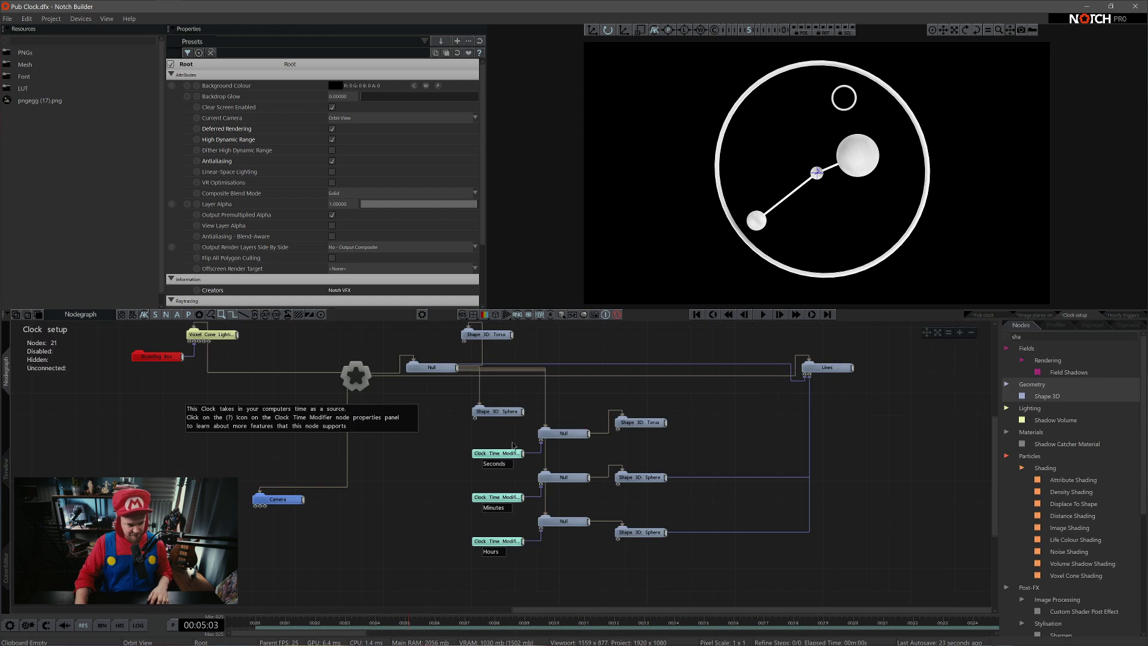
{"action": "scroll", "coordinate": [744, 473], "scroll_direction": "down", "scroll_amount": 2}
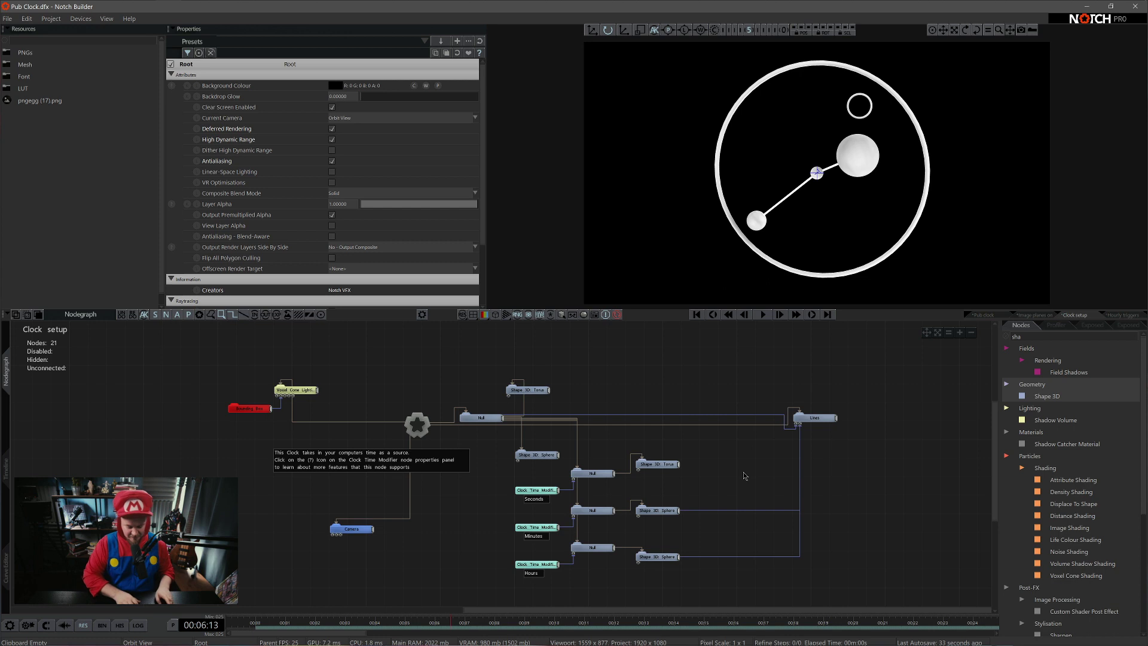
{"action": "key", "text": "ctrl+shift+n"}
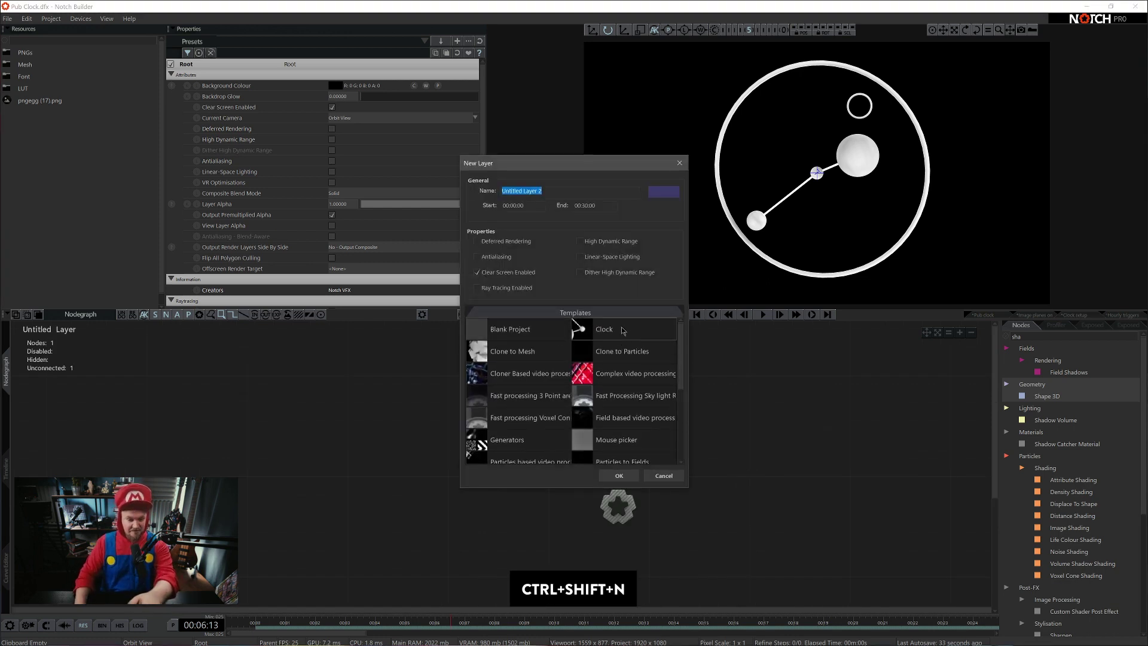
{"action": "left_click", "coordinate": [660, 477]}
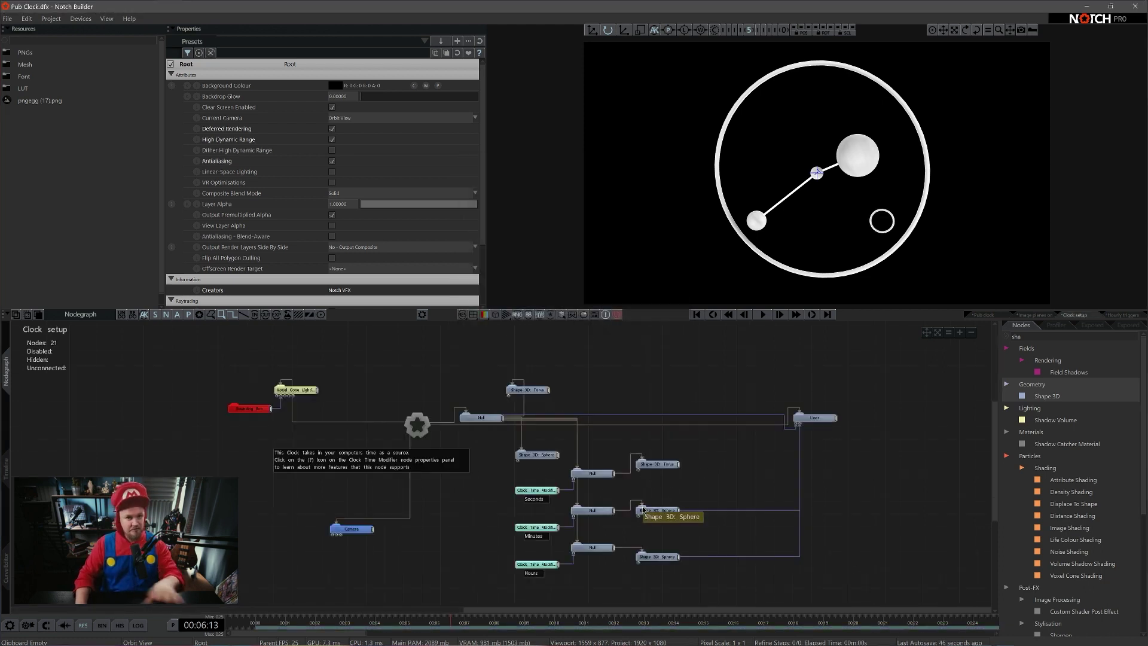
Step: Show the floor grid and test-rotate and move the clock Null, undoing both changes
{"action": "scroll", "coordinate": [665, 502], "scroll_direction": "up", "scroll_amount": 3}
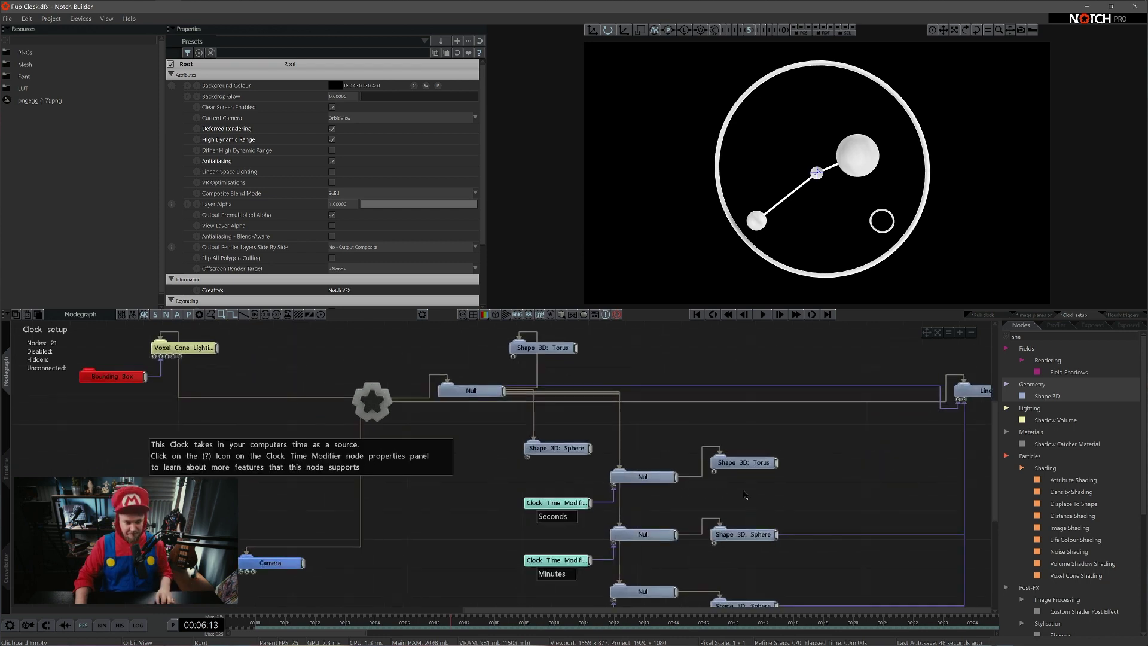
{"action": "middle_click_drag", "start_coordinate": [788, 438], "coordinate": [775, 510]}
{"action": "left_click", "coordinate": [592, 358]}
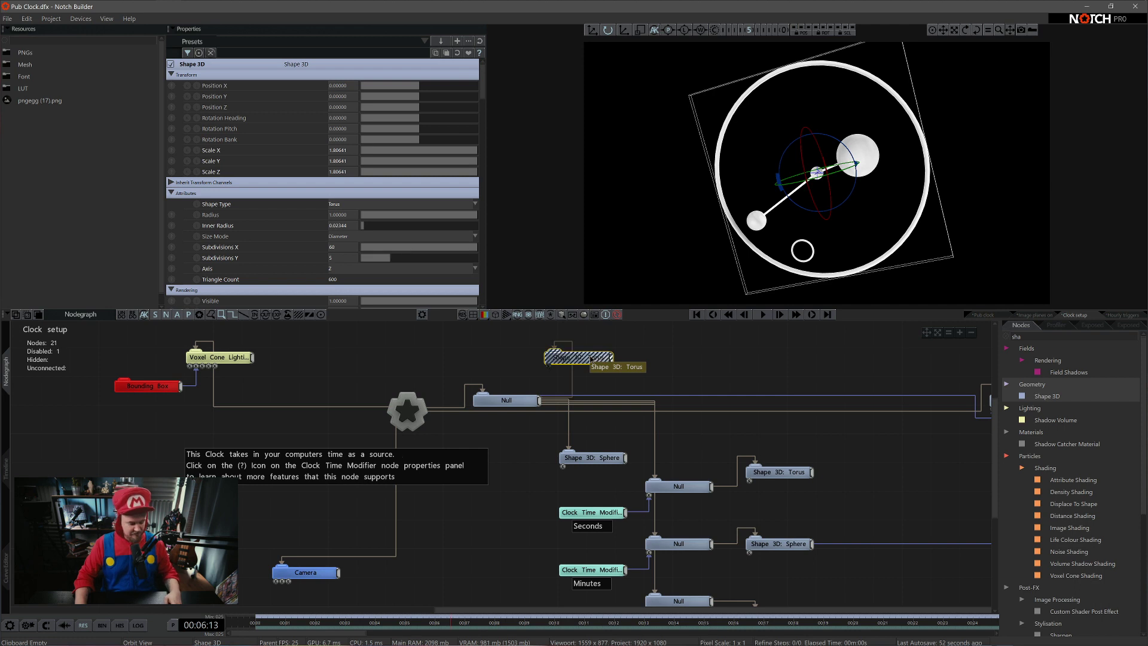
{"action": "left_click", "coordinate": [592, 457]}
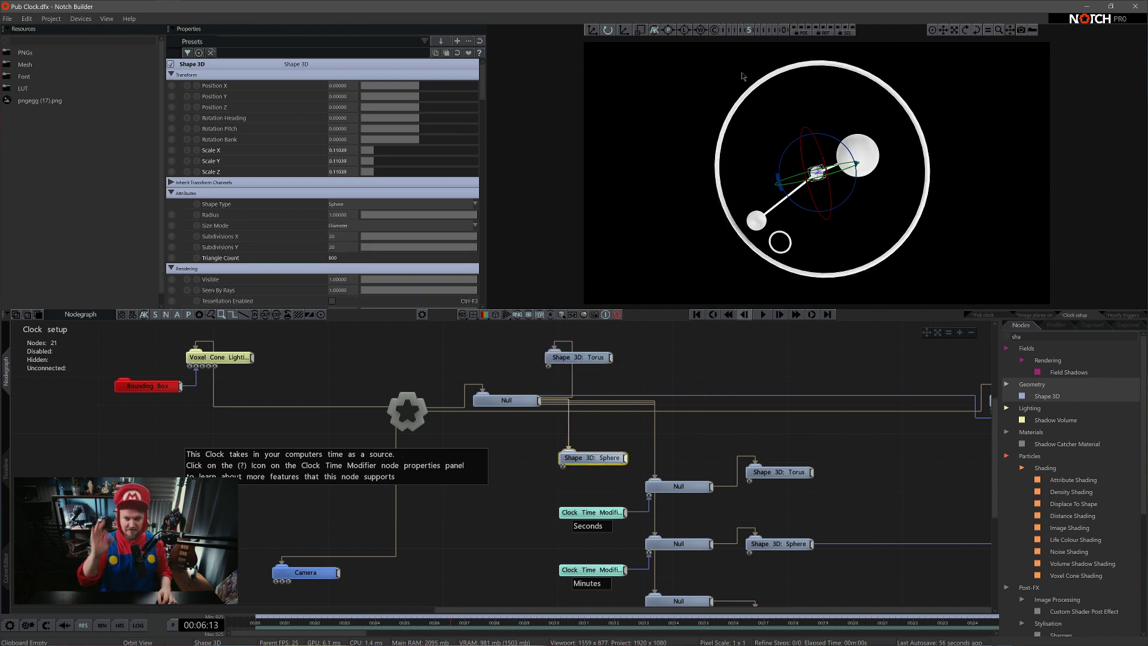
{"action": "key", "text": "alt+g"}
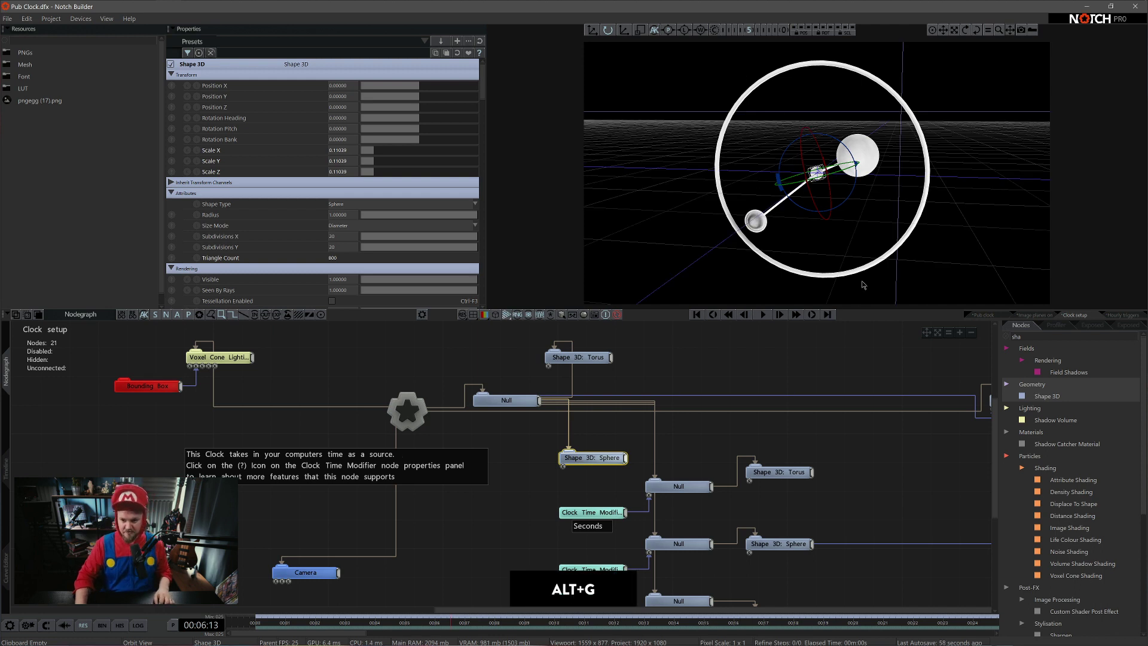
{"action": "left_click", "coordinate": [520, 399]}
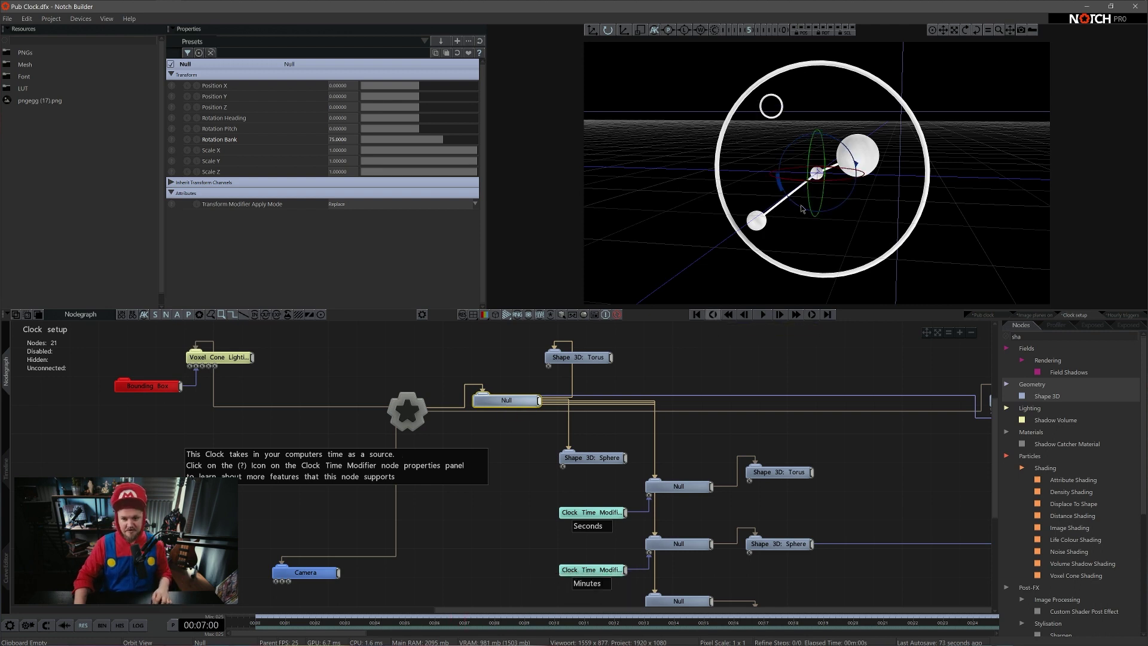
{"action": "left_click_drag", "start_coordinate": [846, 178], "coordinate": [755, 174]}
{"action": "key", "text": "ctrl+z"}
{"action": "key", "text": "w"}
{"action": "key", "text": "ctrl+z"}
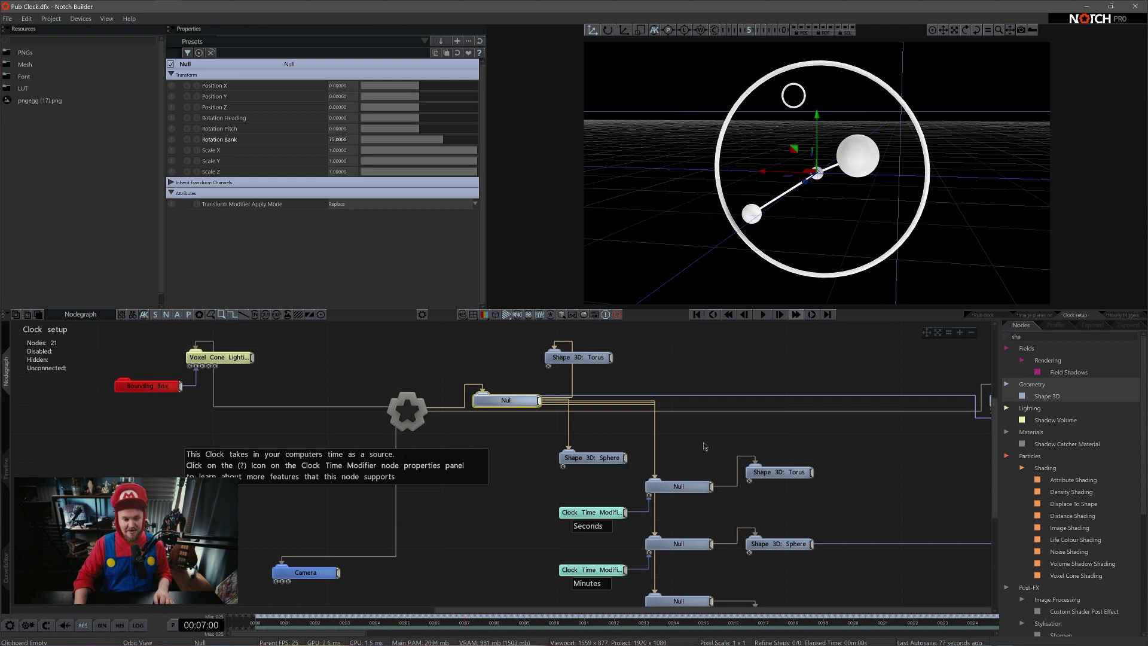
Step: Disconnect the Seconds, Minutes and Hours clock modifiers from their Null nodes
{"action": "left_click", "coordinate": [720, 445]}
{"action": "middle_click_drag", "start_coordinate": [720, 445], "coordinate": [634, 399]}
{"action": "left_click_drag", "start_coordinate": [599, 393], "coordinate": [605, 562]}
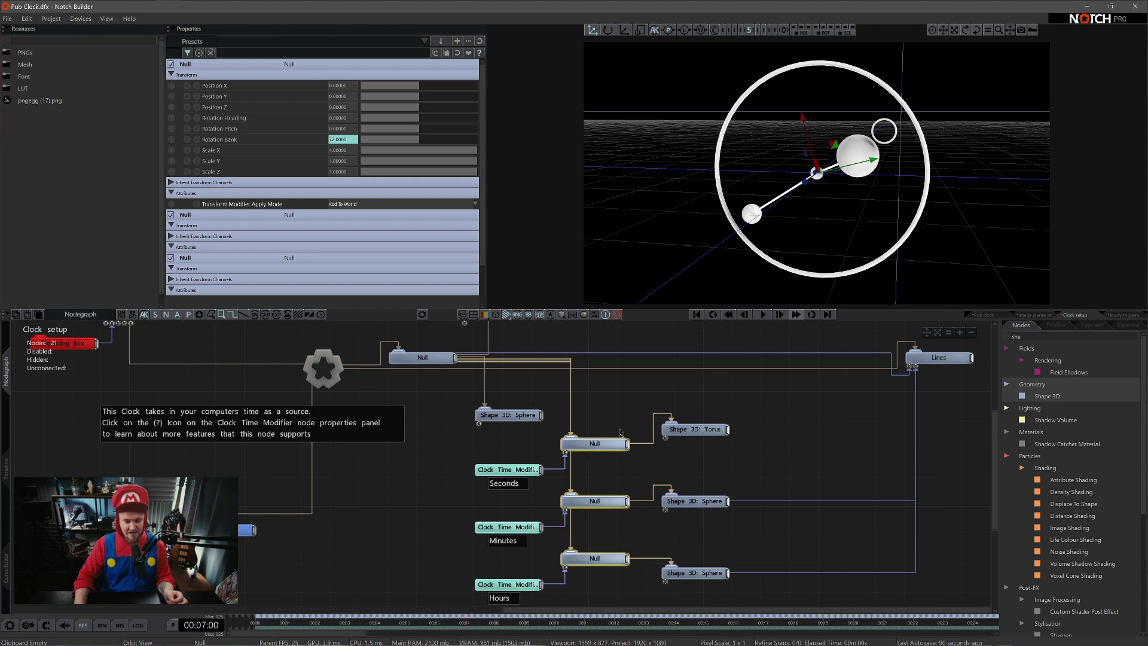
{"action": "left_click", "coordinate": [743, 418]}
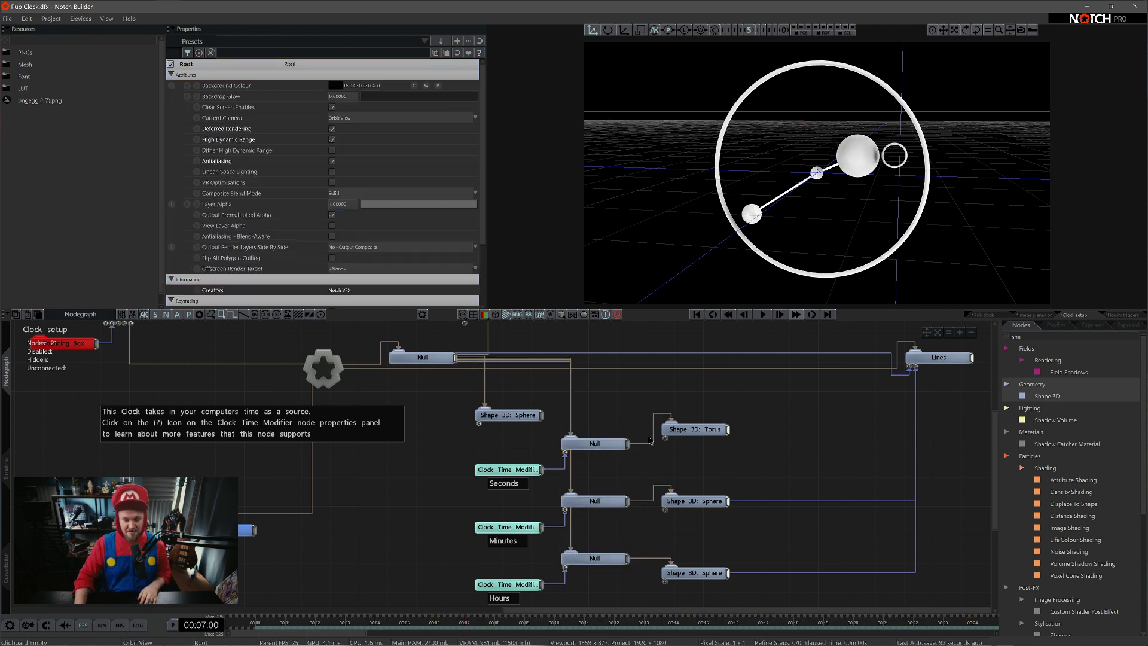
{"action": "mouse_move", "coordinate": [565, 453]}
{"action": "left_mouse_down"}
{"action": "mouse_move", "coordinate": [556, 513]}
{"action": "mouse_move", "coordinate": [567, 590]}
{"action": "left_mouse_up"}
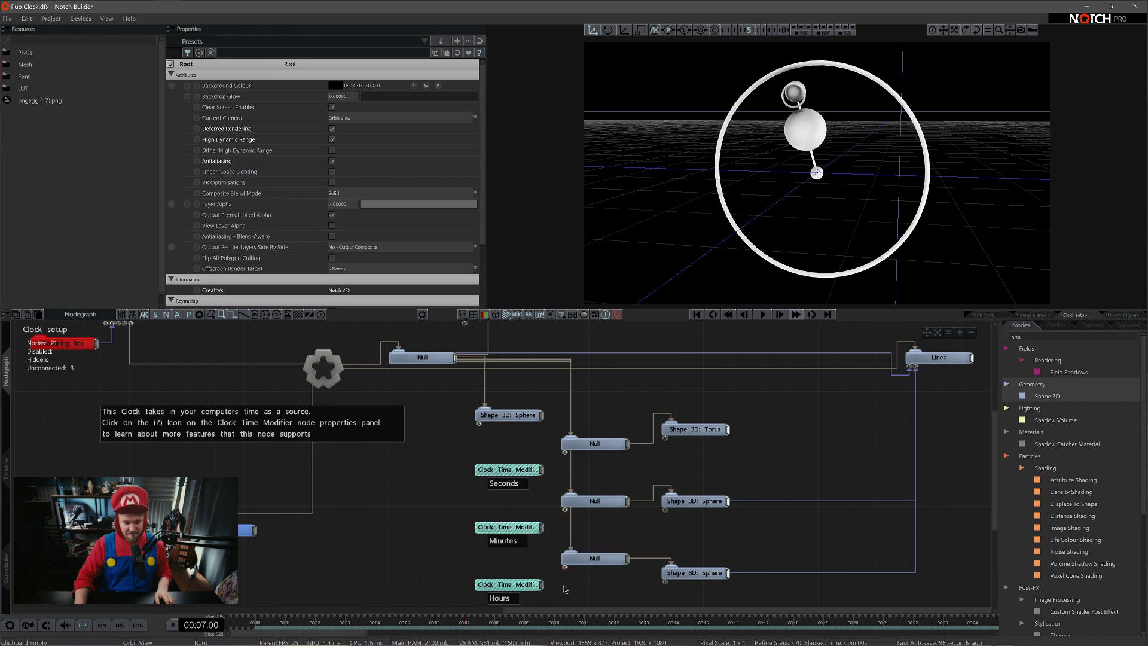
{"action": "left_click_drag", "start_coordinate": [618, 385], "coordinate": [614, 561]}
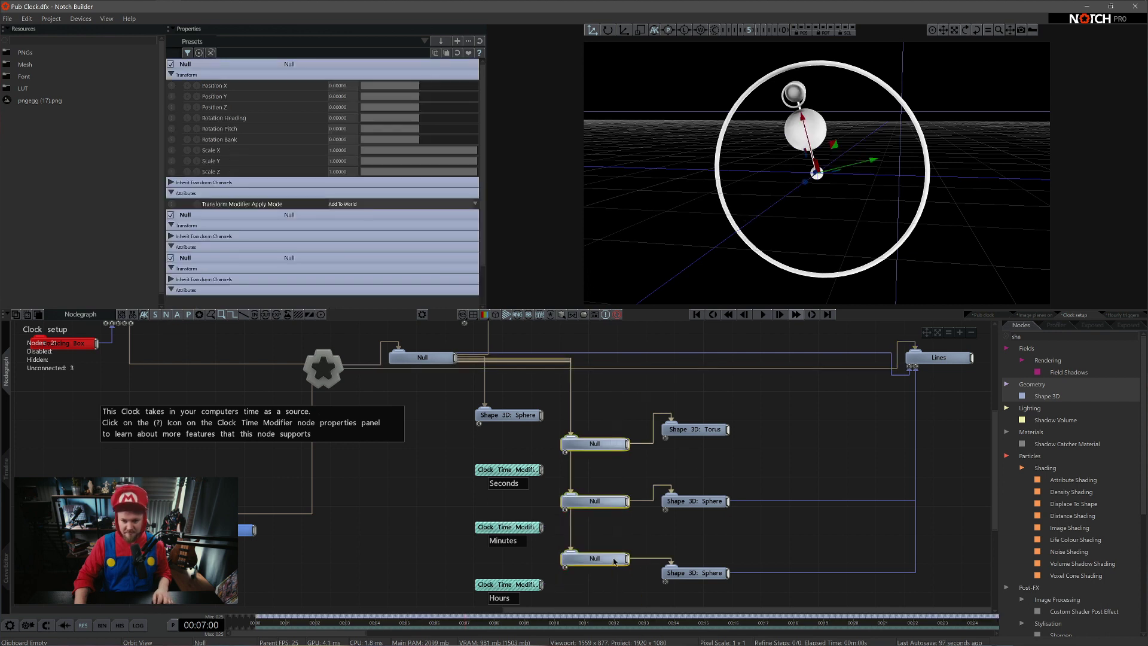
{"action": "left_click", "coordinate": [616, 399]}
{"action": "left_click_drag", "start_coordinate": [616, 396], "coordinate": [603, 571]}
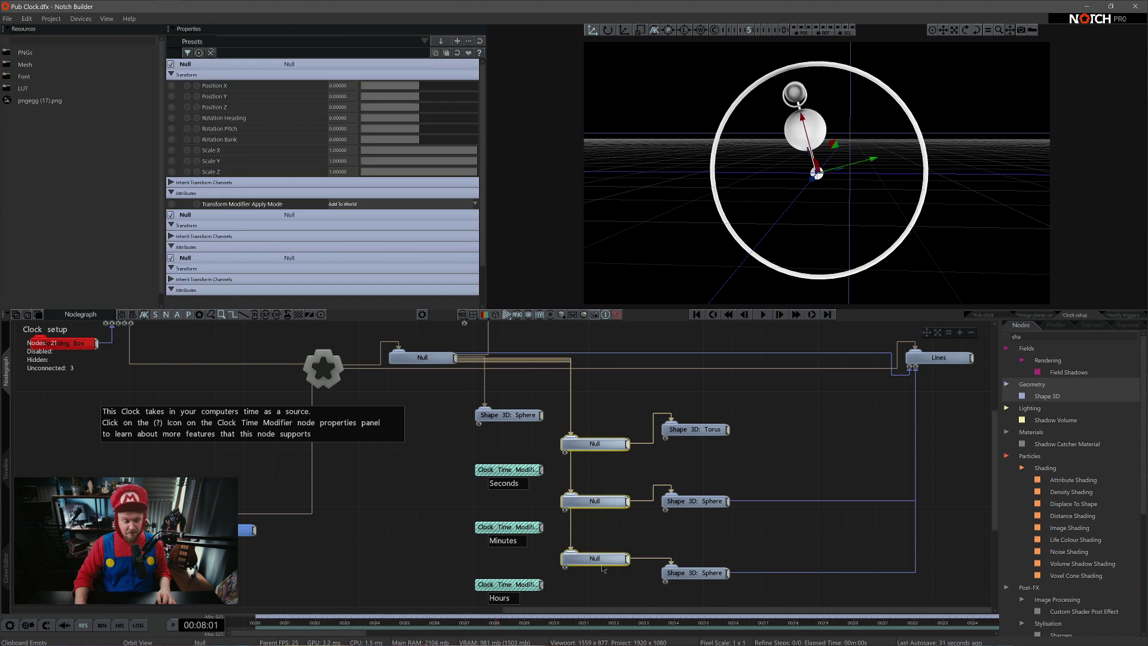
{"action": "left_click_drag", "start_coordinate": [708, 389], "coordinate": [695, 591]}
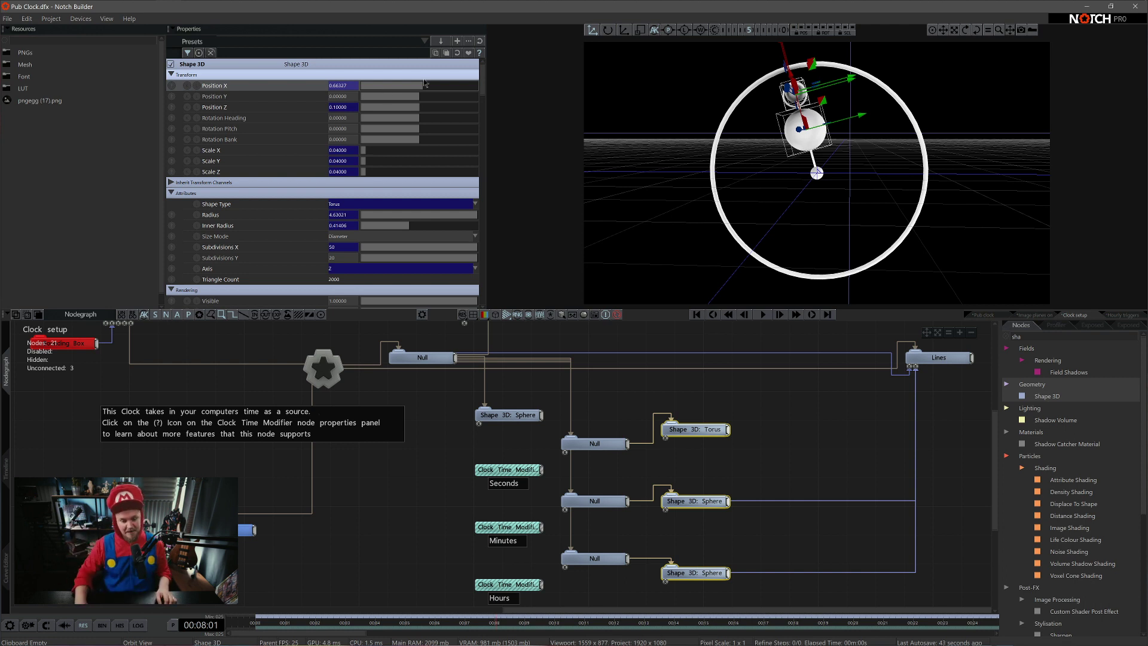
{"action": "left_click", "coordinate": [762, 454]}
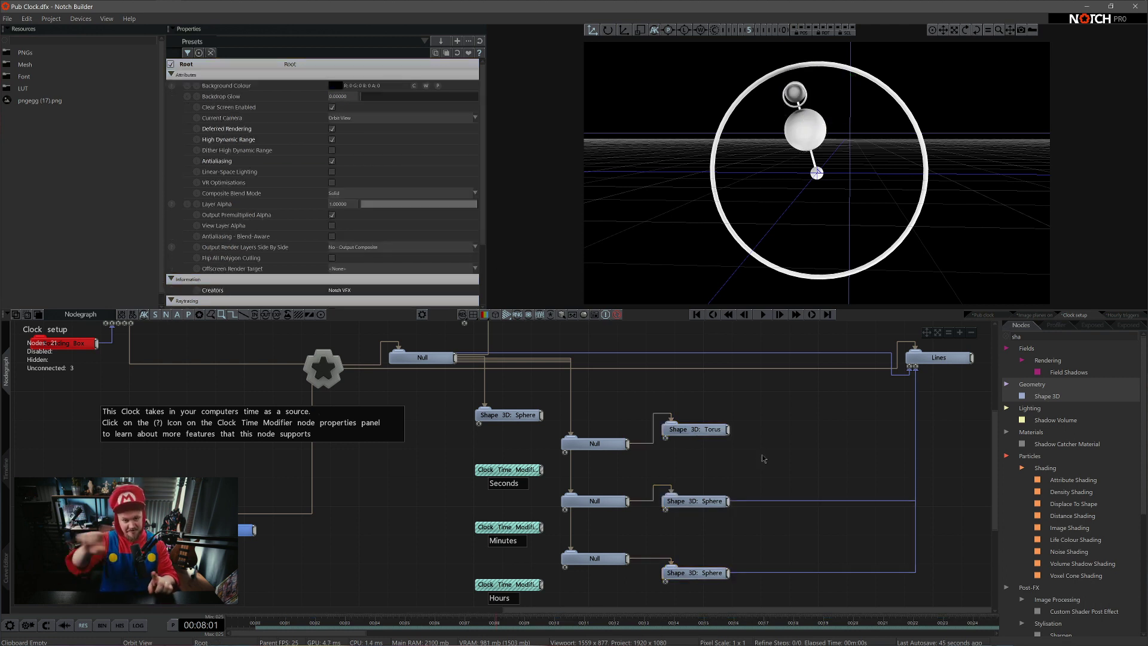
Step: Wire the Seconds, Minutes and Hours modifiers back into their respective Nulls
{"action": "left_click", "coordinate": [526, 473]}
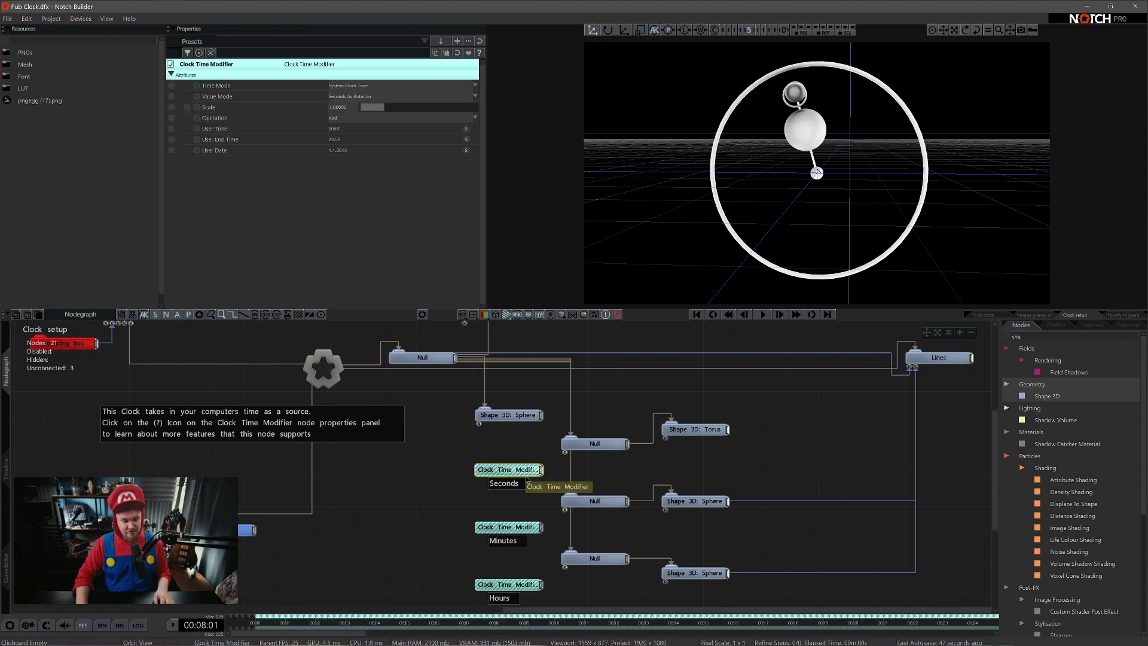
{"action": "left_click", "coordinate": [527, 527]}
{"action": "left_click", "coordinate": [526, 585]}
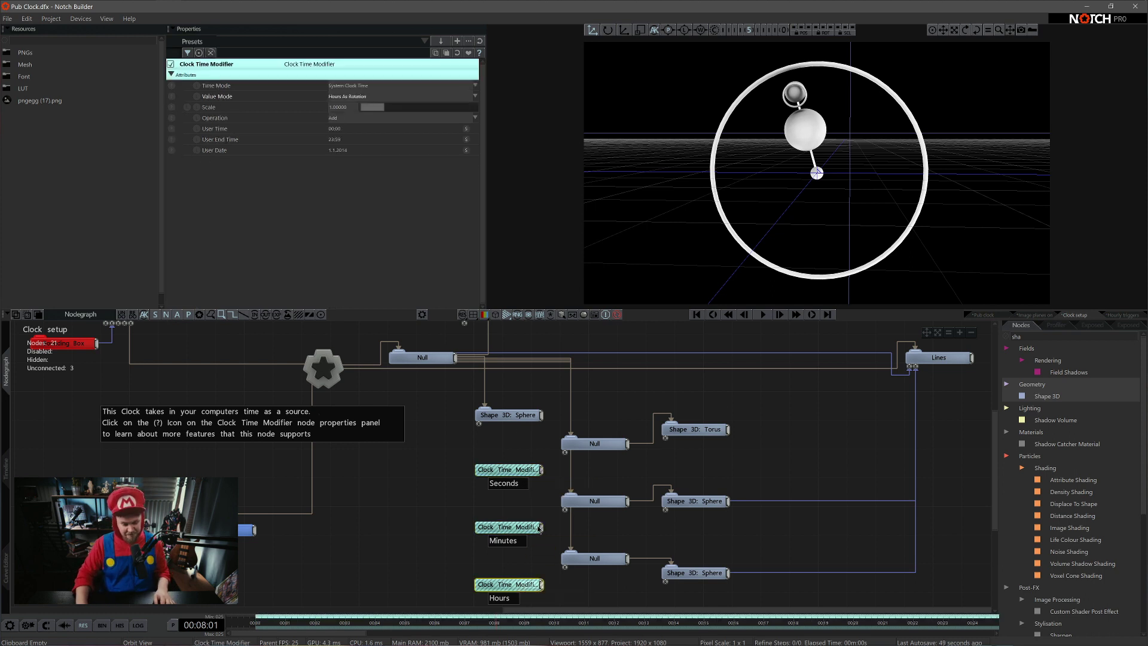
{"action": "left_click_drag", "start_coordinate": [542, 470], "coordinate": [565, 450]}
{"action": "left_click_drag", "start_coordinate": [542, 526], "coordinate": [565, 510]}
{"action": "left_click_drag", "start_coordinate": [541, 584], "coordinate": [565, 566]}
{"action": "left_click", "coordinate": [479, 554]}
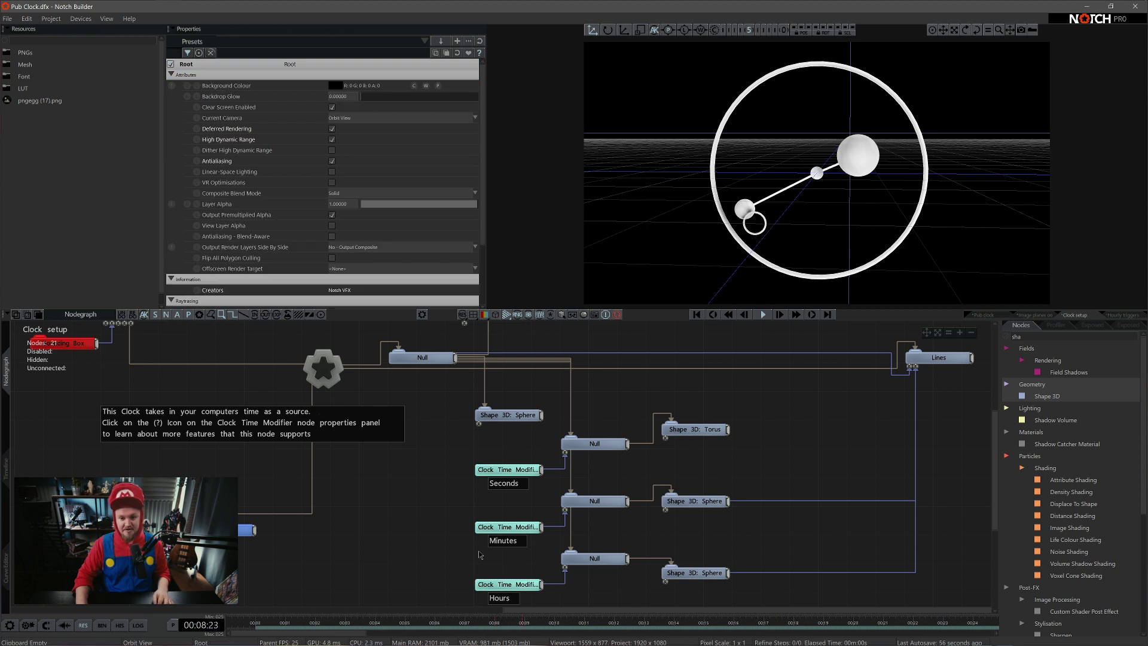
Step: Adjust the Seconds clock modifier's value mode while keeping its time mode on system time
{"action": "left_click", "coordinate": [508, 469]}
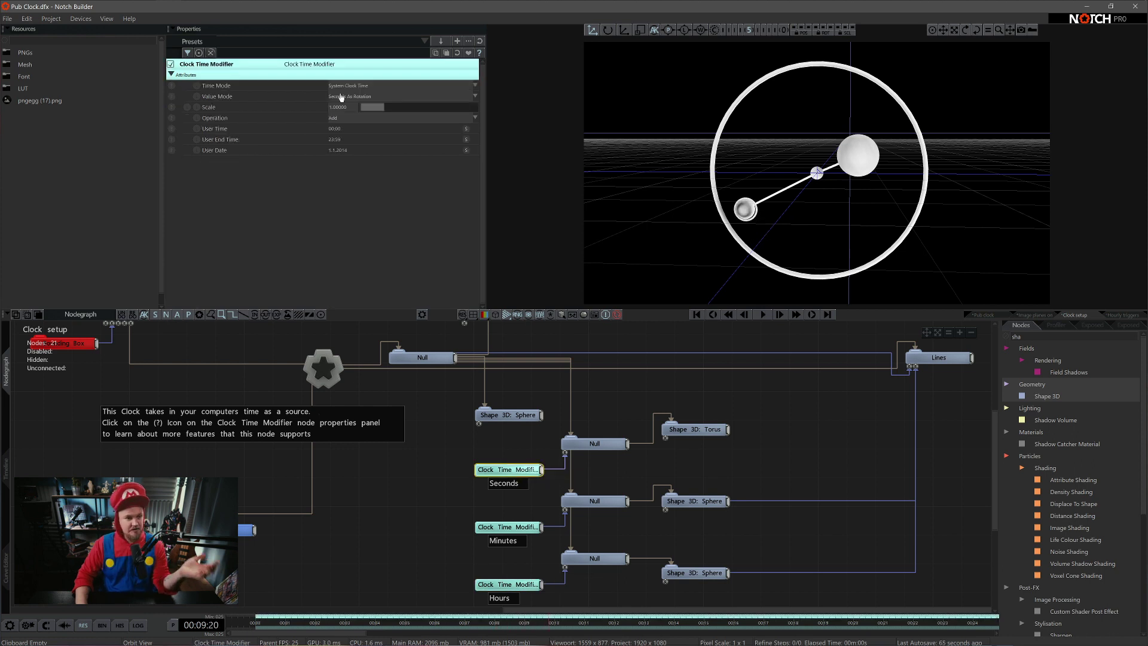
{"action": "left_click", "coordinate": [361, 96]}
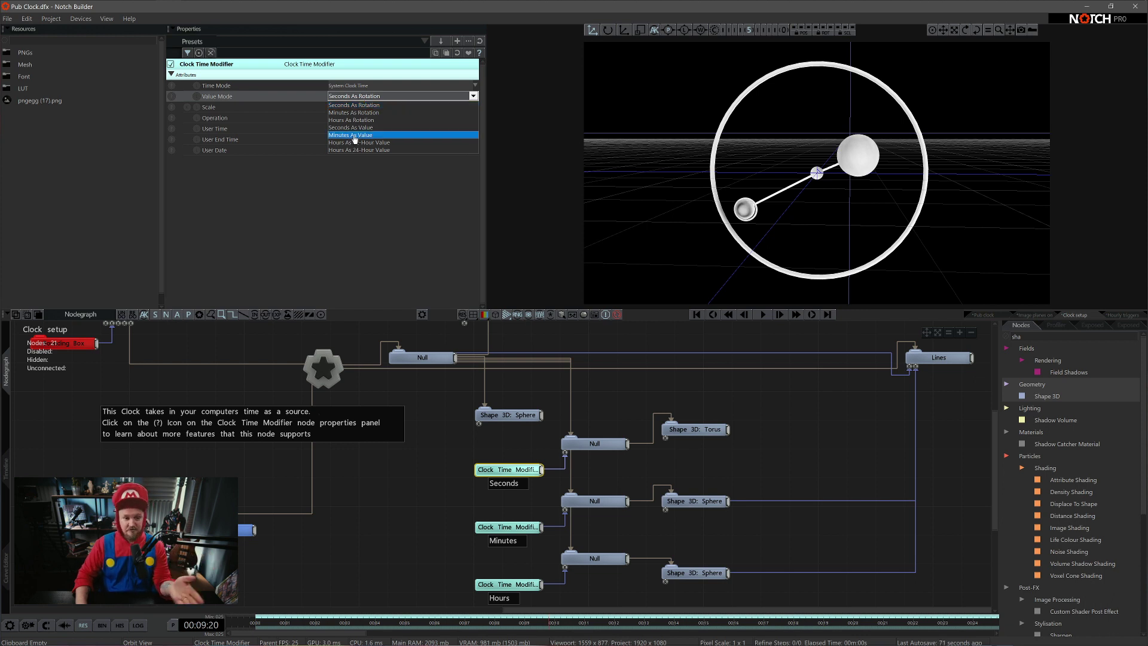
{"action": "left_click", "coordinate": [381, 120]}
{"action": "left_click", "coordinate": [364, 87]}
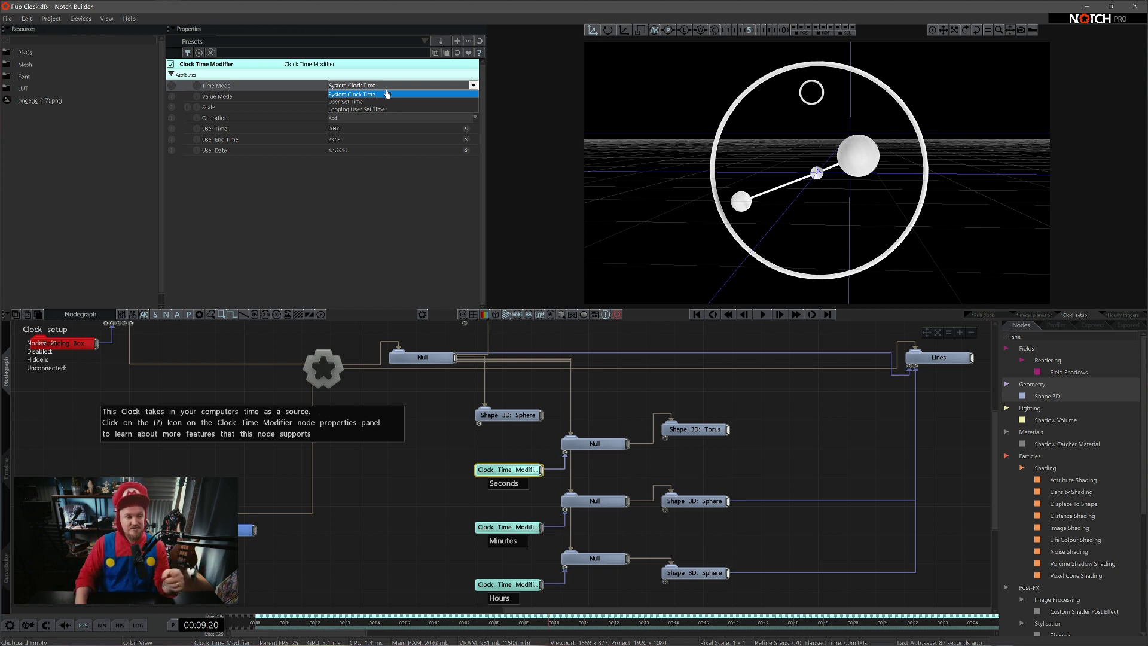
{"action": "left_click", "coordinate": [360, 95]}
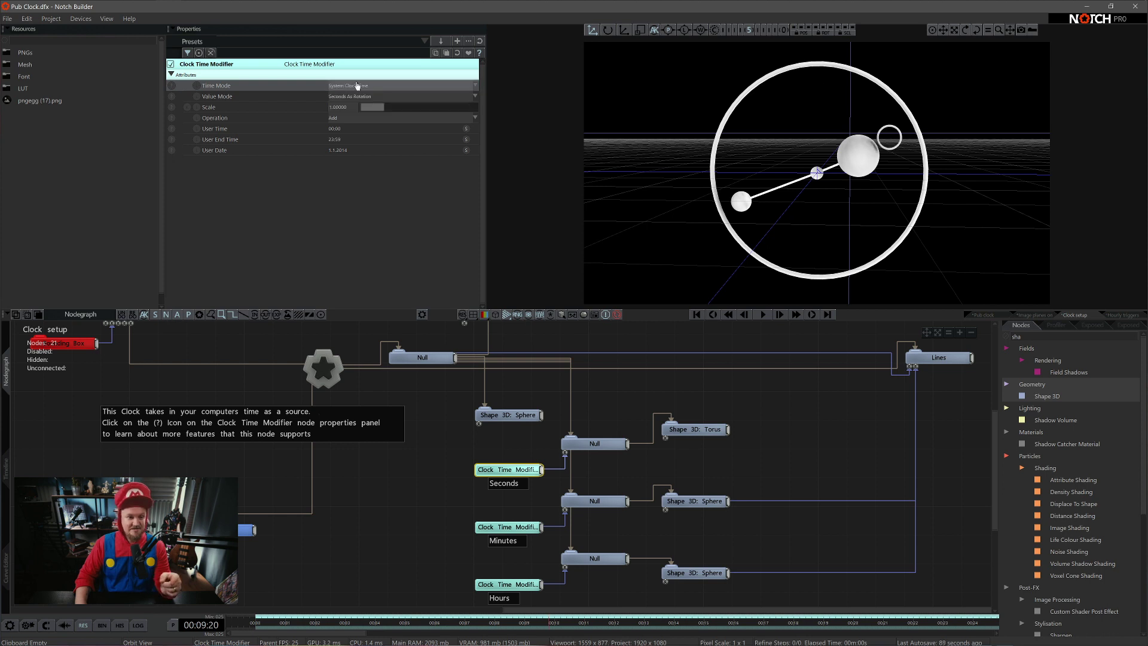
Step: Review the seconds, minutes and hours clock node groups, then return to the layer list
{"action": "left_click_drag", "start_coordinate": [434, 443], "coordinate": [562, 485]}
{"action": "left_click_drag", "start_coordinate": [433, 511], "coordinate": [613, 537]}
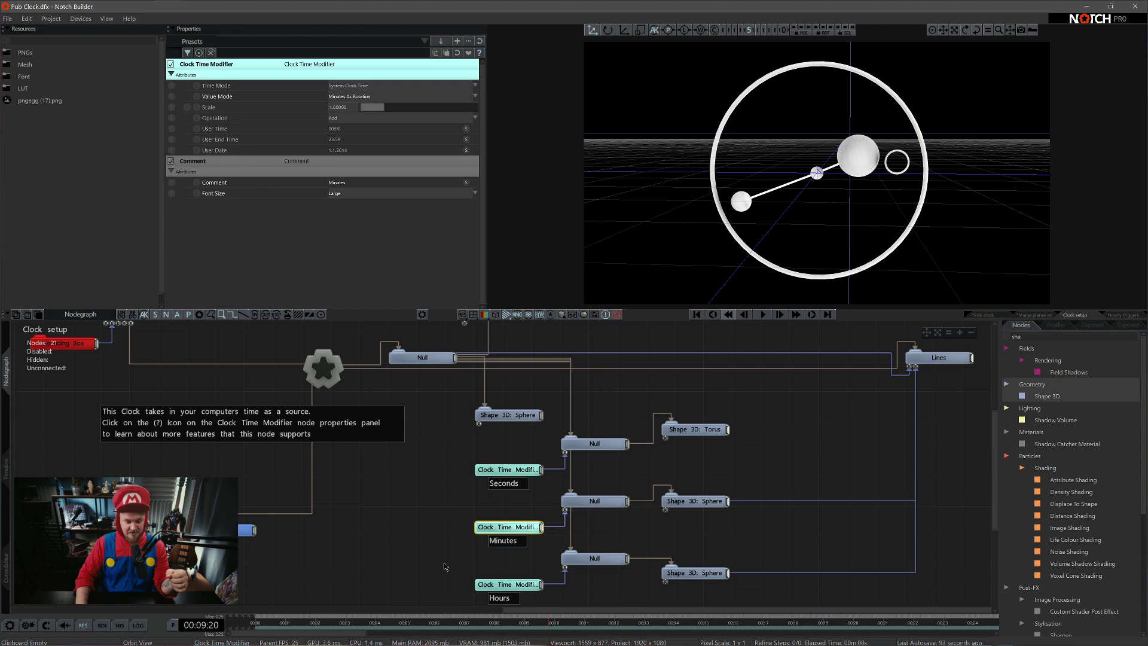
{"action": "left_click_drag", "start_coordinate": [444, 562], "coordinate": [737, 589]}
{"action": "left_click", "coordinate": [780, 480]}
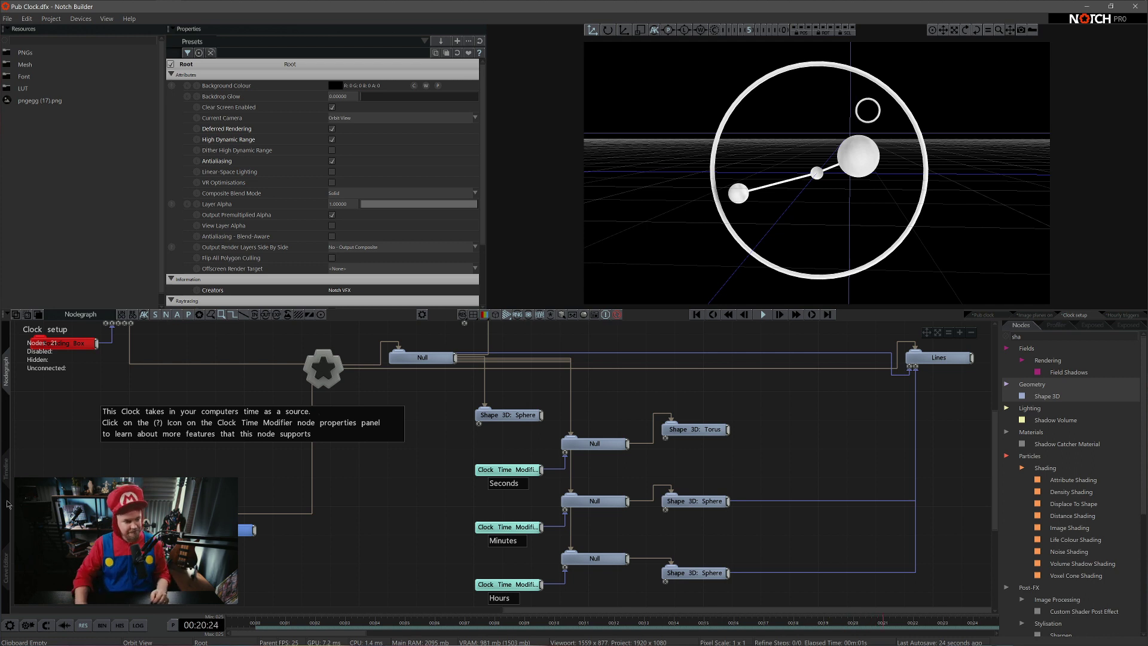
{"action": "left_click", "coordinate": [6, 468]}
Step: Switch between the Hourly triggers and Pub clock node graphs, ending on Hourly triggers
{"action": "left_click", "coordinate": [25, 376]}
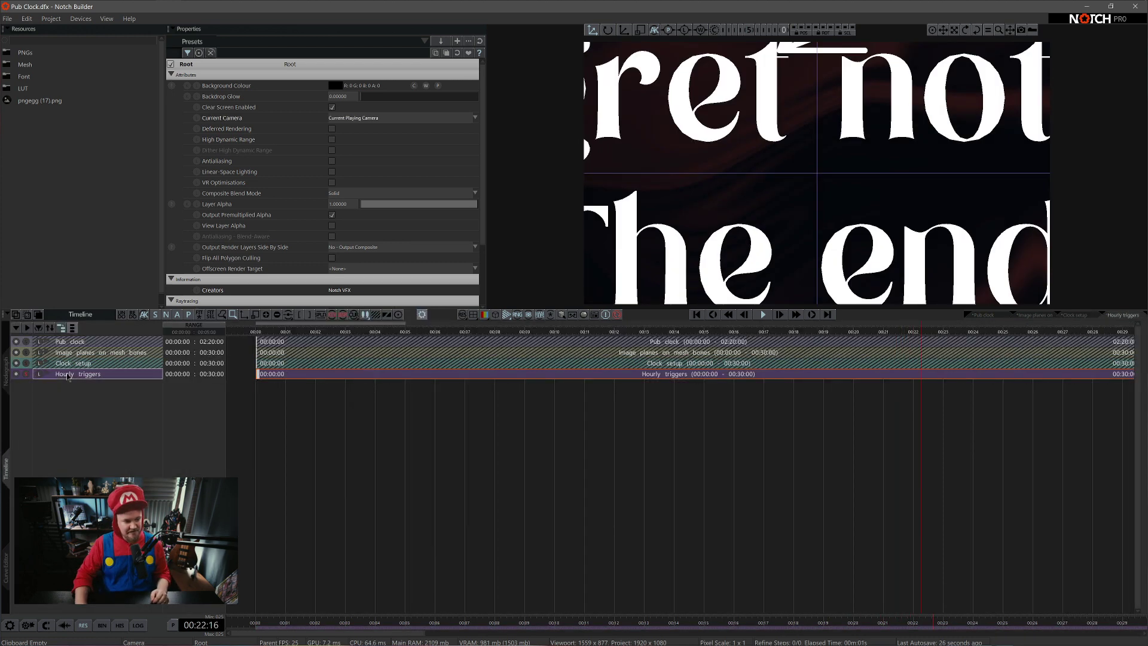
{"action": "left_click", "coordinate": [5, 369]}
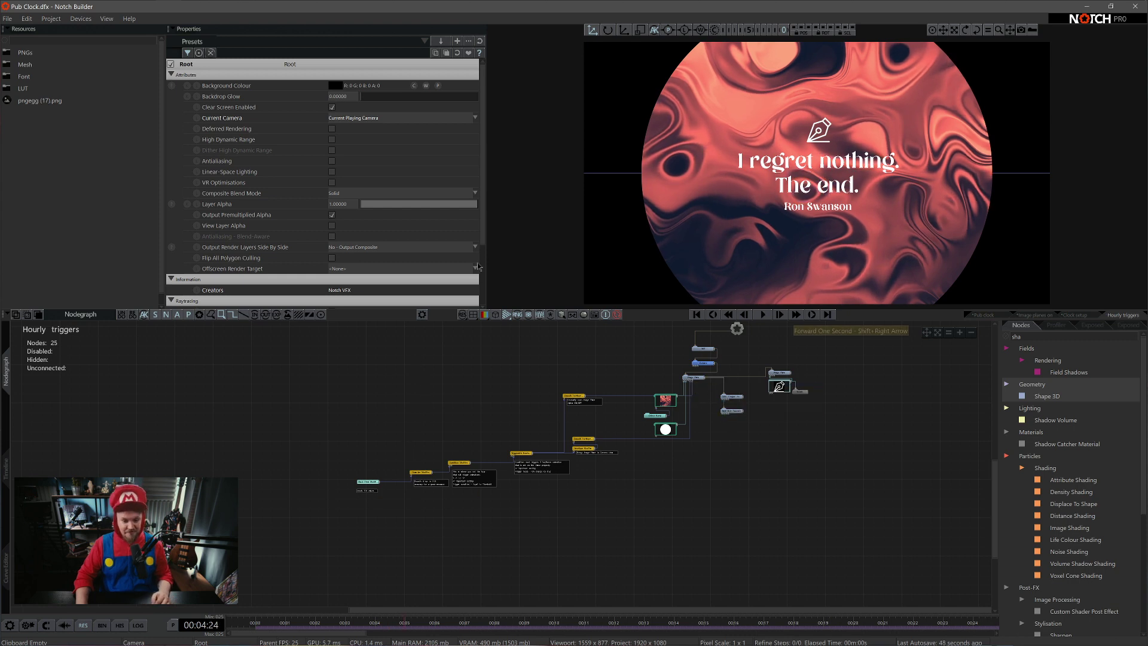
{"action": "left_click", "coordinate": [6, 468]}
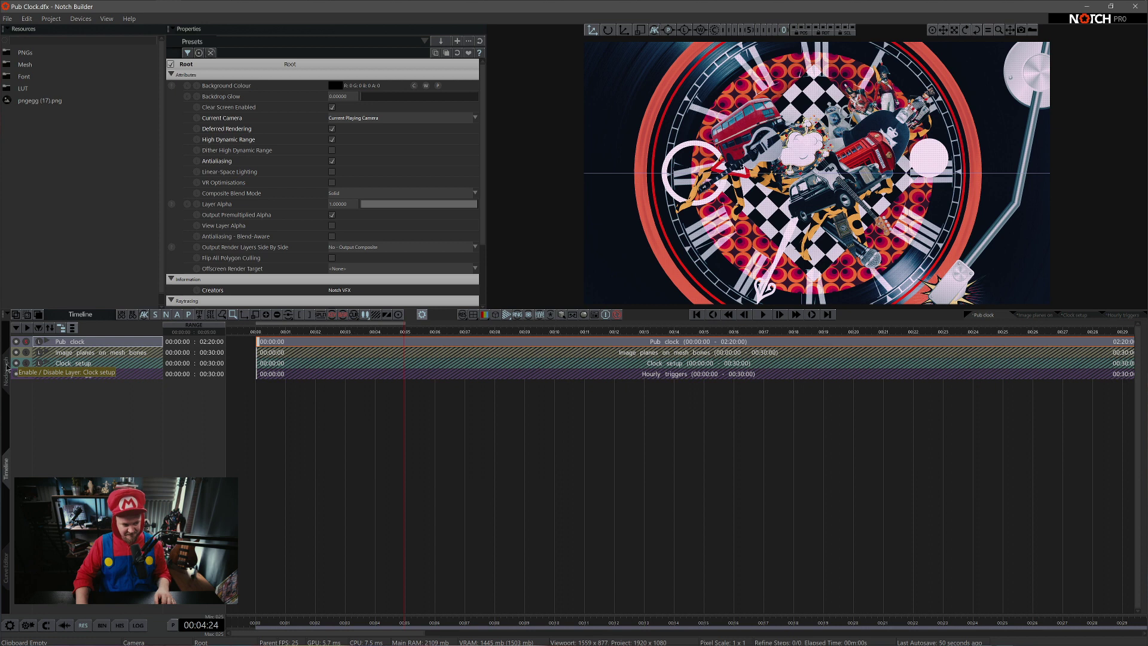
{"action": "left_click", "coordinate": [6, 371]}
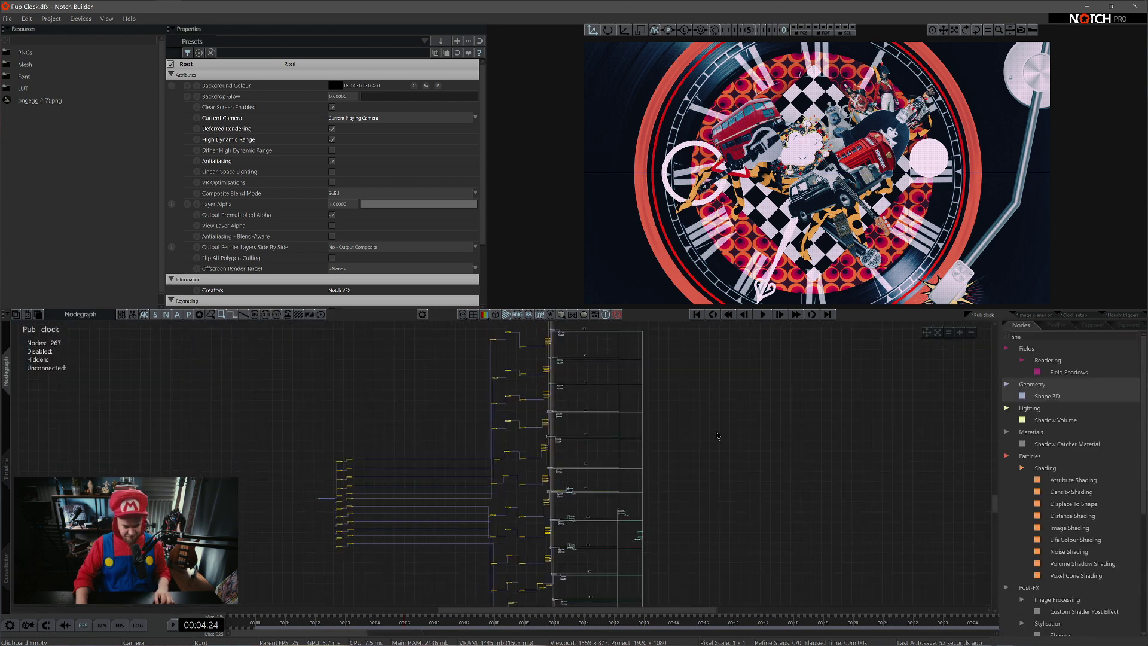
{"action": "left_click", "coordinate": [6, 465]}
{"action": "left_click", "coordinate": [69, 374]}
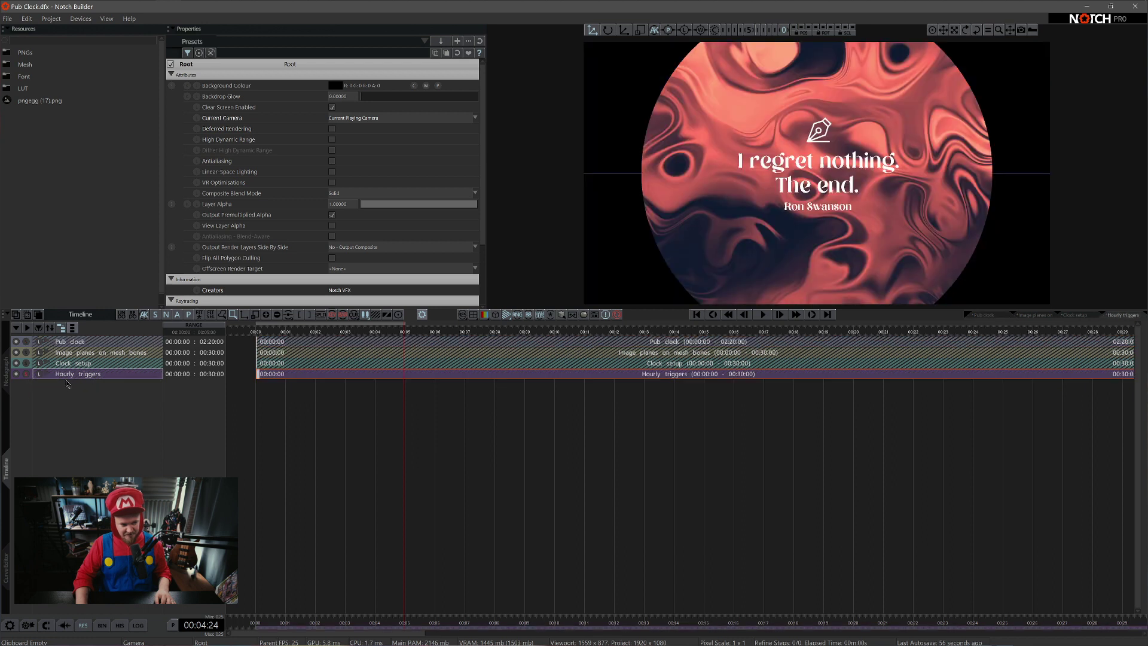
{"action": "left_click", "coordinate": [7, 374]}
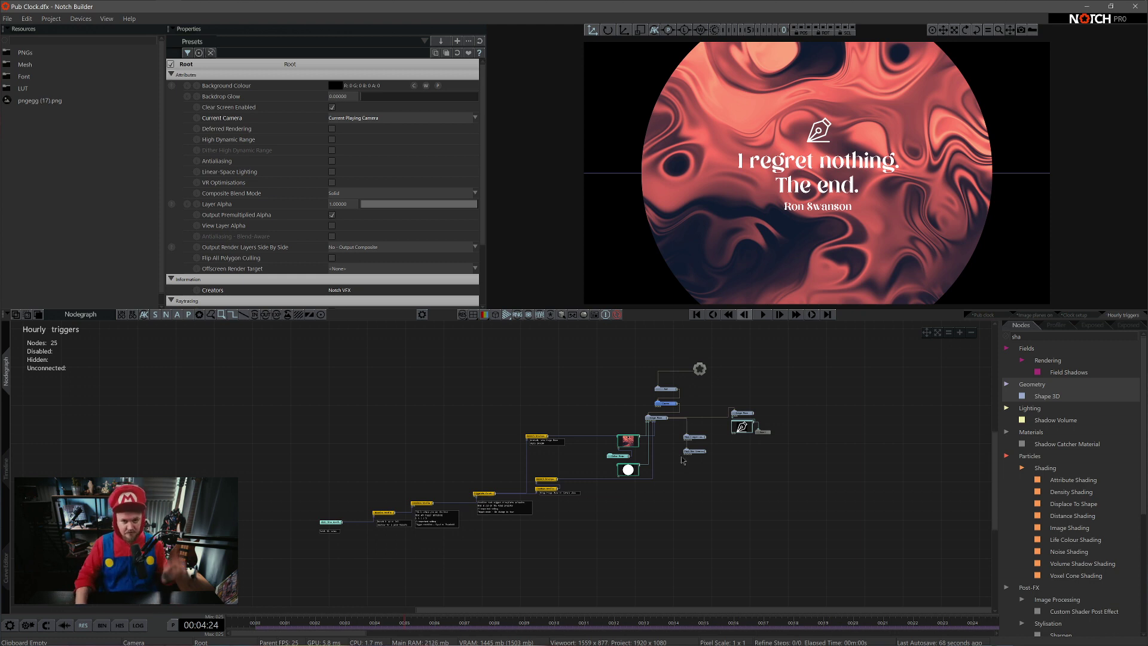
{"action": "left_click_drag", "start_coordinate": [308, 398], "coordinate": [507, 559]}
{"action": "scroll", "coordinate": [688, 561], "scroll_direction": "up", "scroll_amount": 3}
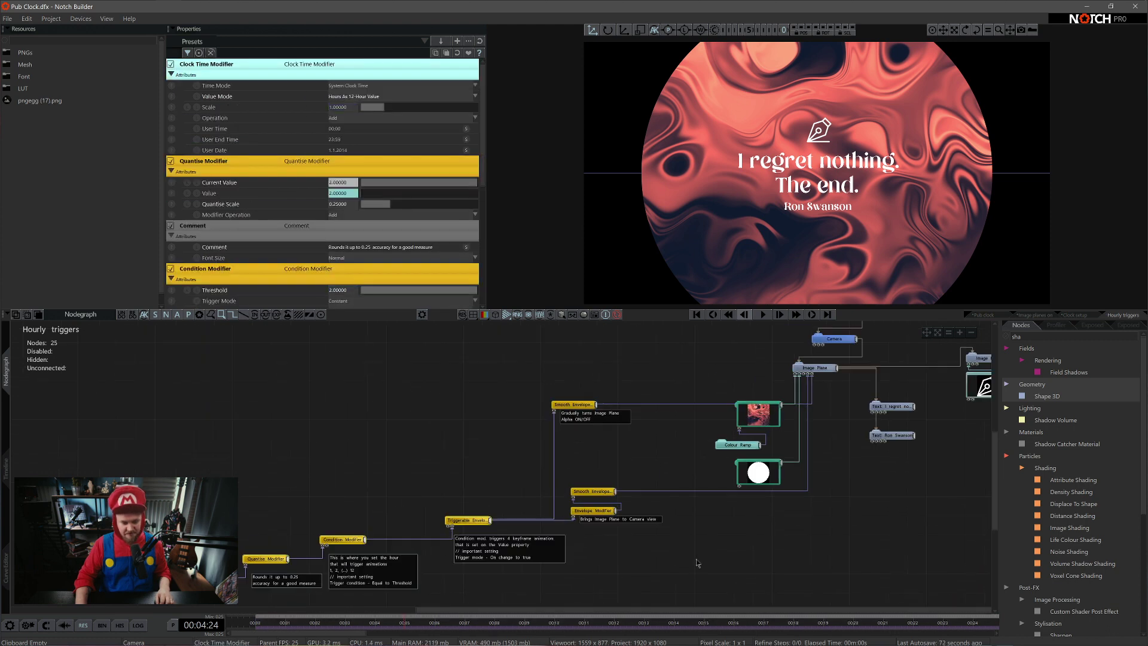
{"action": "middle_click_drag", "start_coordinate": [695, 562], "coordinate": [602, 579]}
{"action": "left_click", "coordinate": [649, 391]}
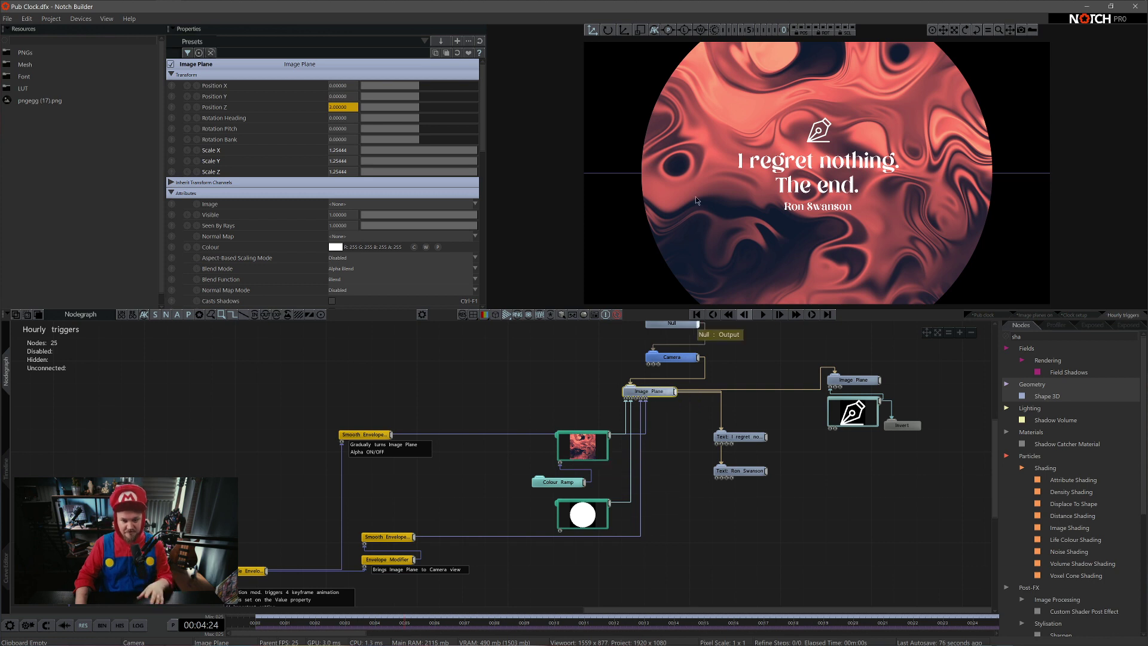
{"action": "left_click_drag", "start_coordinate": [738, 532], "coordinate": [762, 423]}
{"action": "left_click", "coordinate": [763, 421]}
{"action": "left_click", "coordinate": [752, 440]}
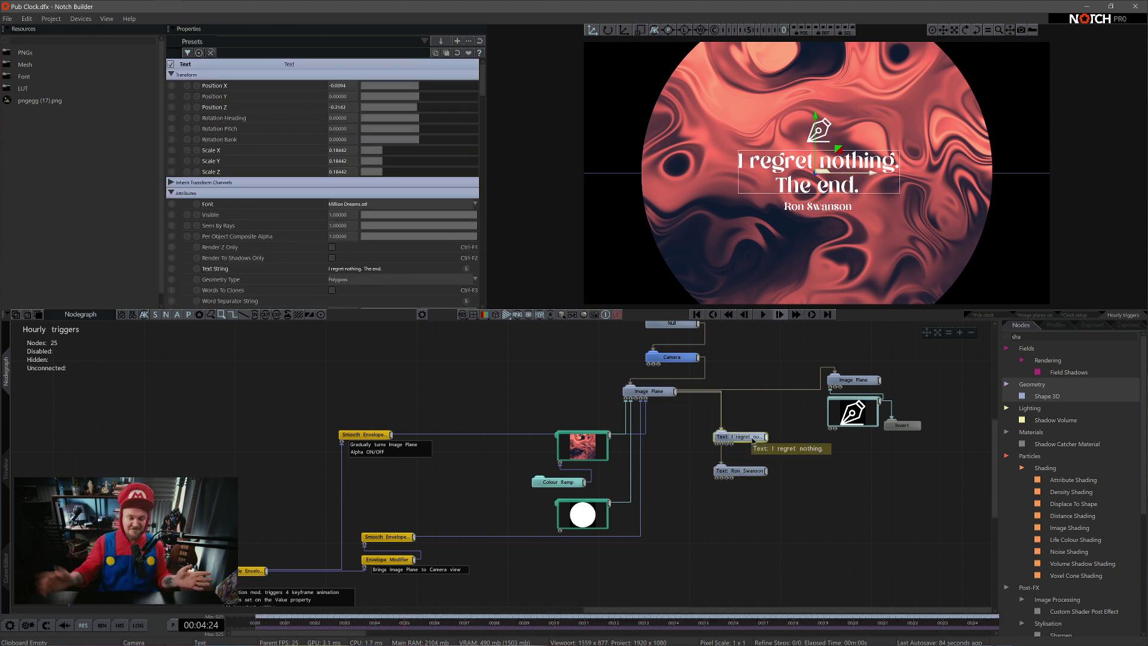
{"action": "left_click_drag", "start_coordinate": [790, 457], "coordinate": [751, 491]}
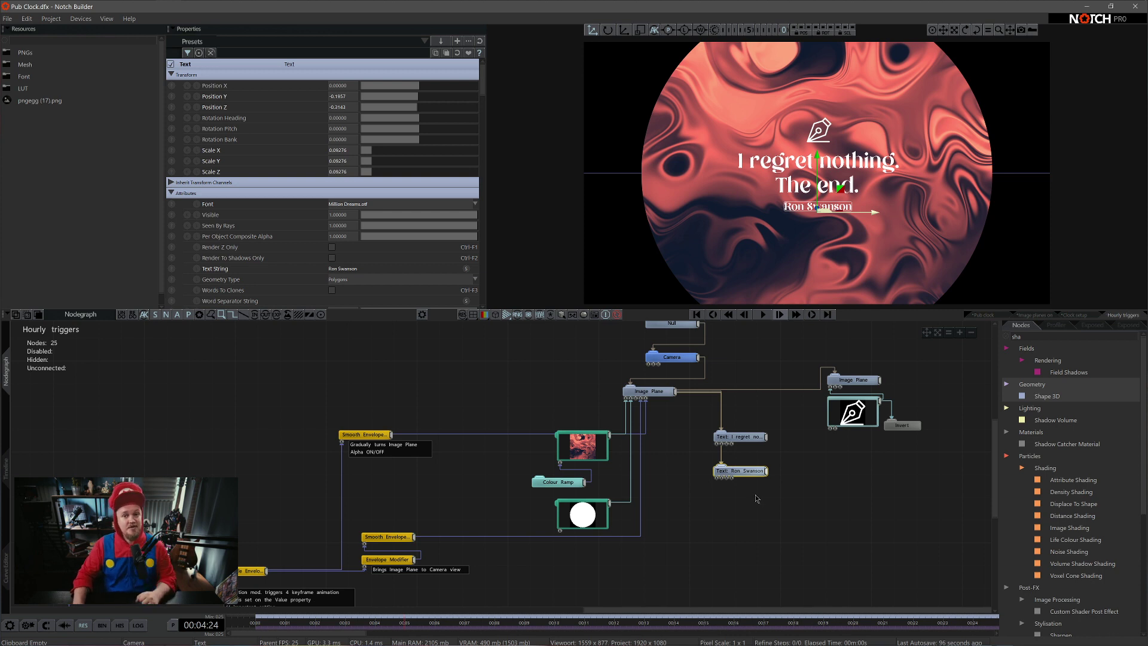
{"action": "left_click", "coordinate": [807, 494]}
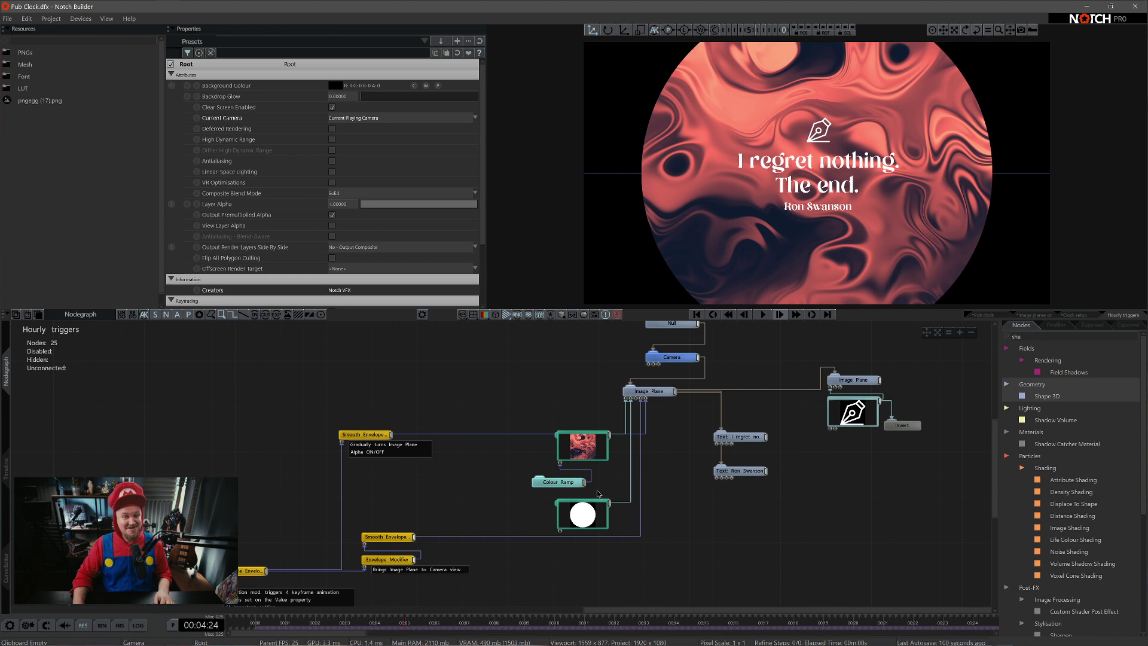
{"action": "scroll", "coordinate": [675, 533], "scroll_direction": "down", "scroll_amount": 2}
{"action": "middle_click_drag", "start_coordinate": [675, 533], "coordinate": [788, 464]}
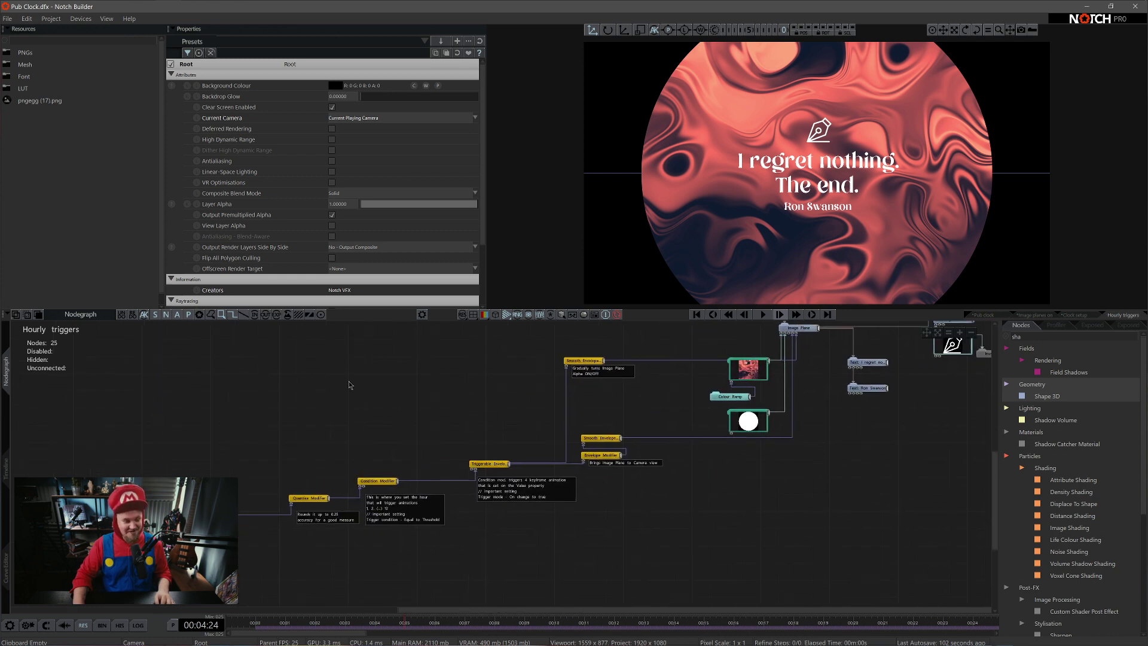
{"action": "left_click_drag", "start_coordinate": [152, 343], "coordinate": [231, 467]}
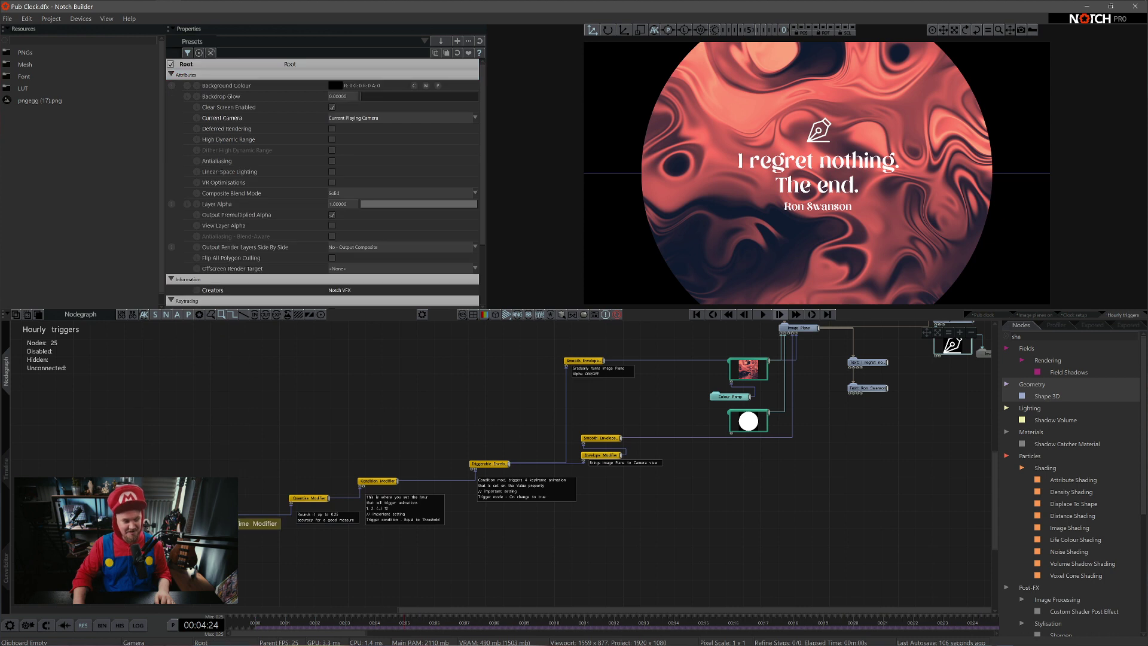
{"action": "left_click", "coordinate": [204, 516]}
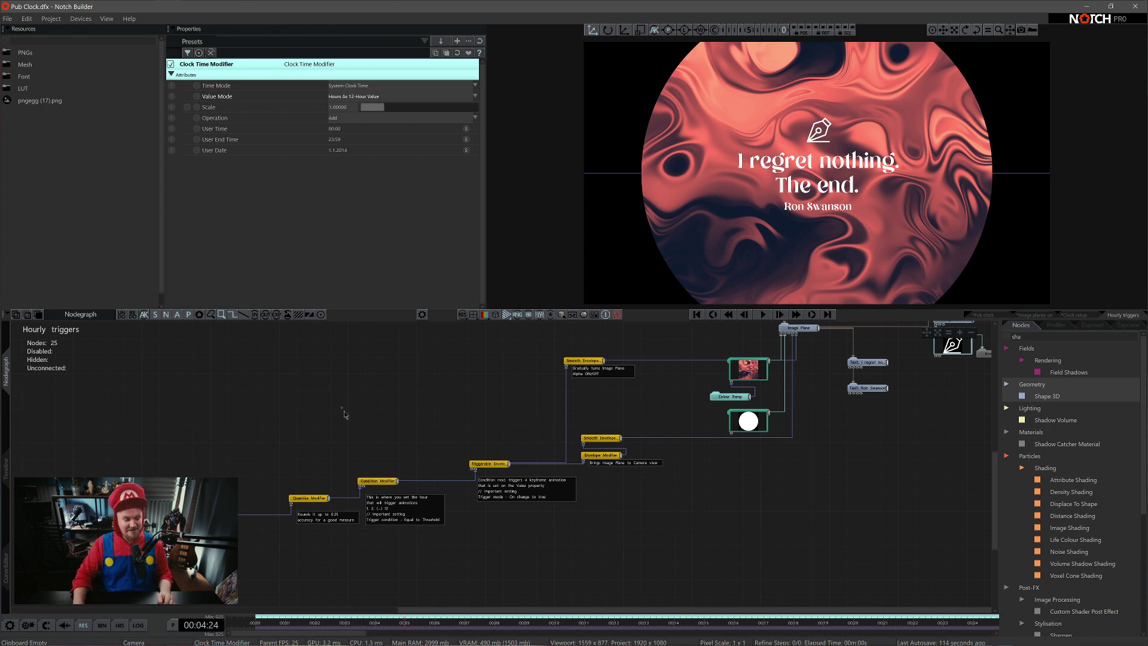
{"action": "left_click_drag", "start_coordinate": [345, 414], "coordinate": [399, 486]}
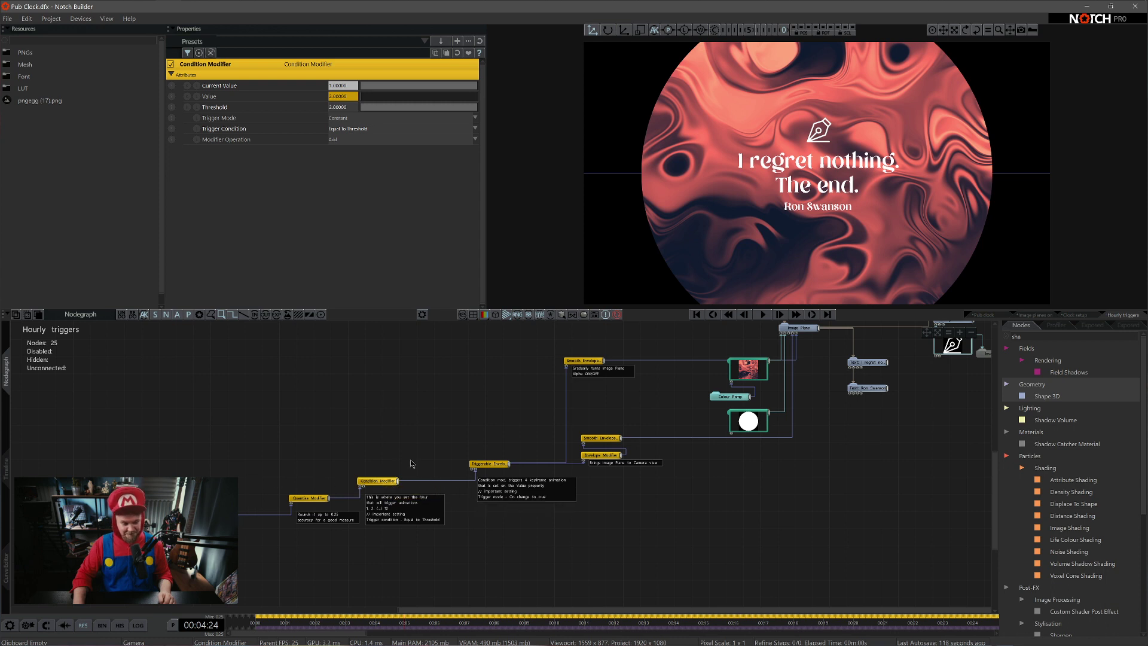
{"action": "left_click", "coordinate": [496, 465]}
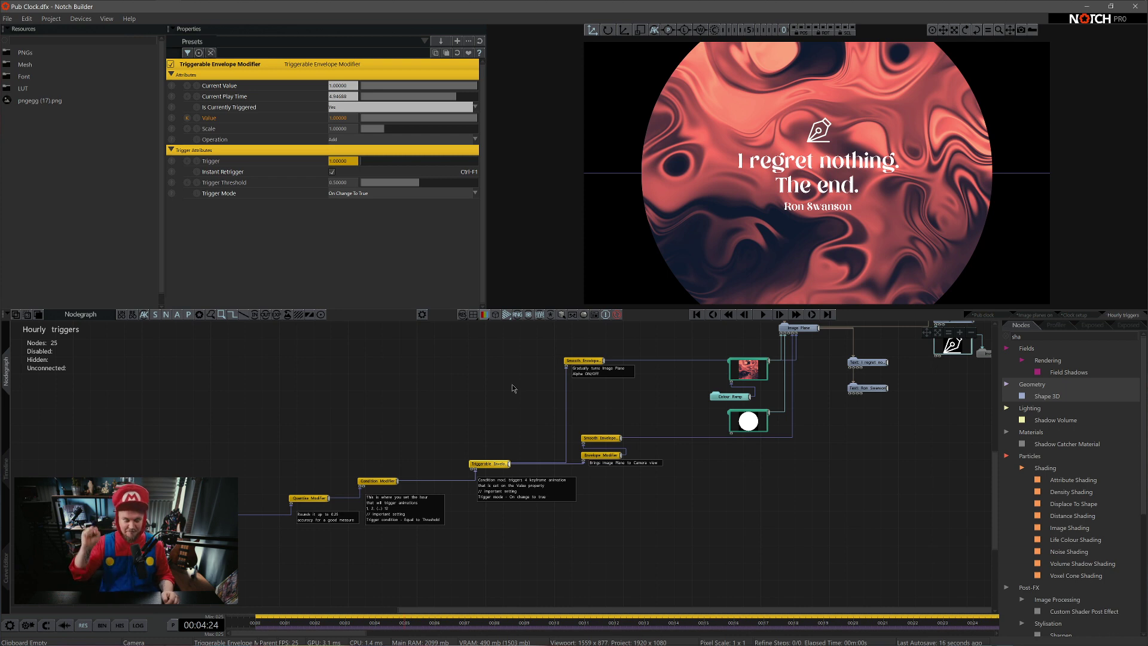
{"action": "left_click", "coordinate": [331, 436]}
{"action": "scroll", "coordinate": [332, 436], "scroll_direction": "up", "scroll_amount": 3}
{"action": "middle_click_drag", "start_coordinate": [342, 433], "coordinate": [738, 377]}
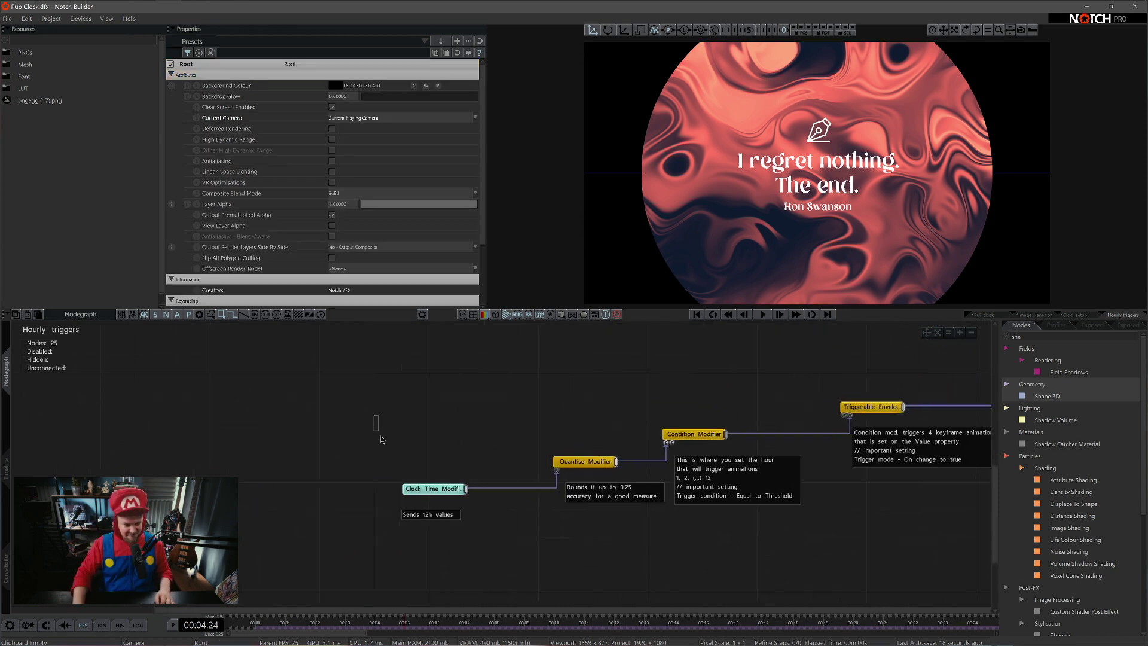
{"action": "left_click", "coordinate": [429, 490]}
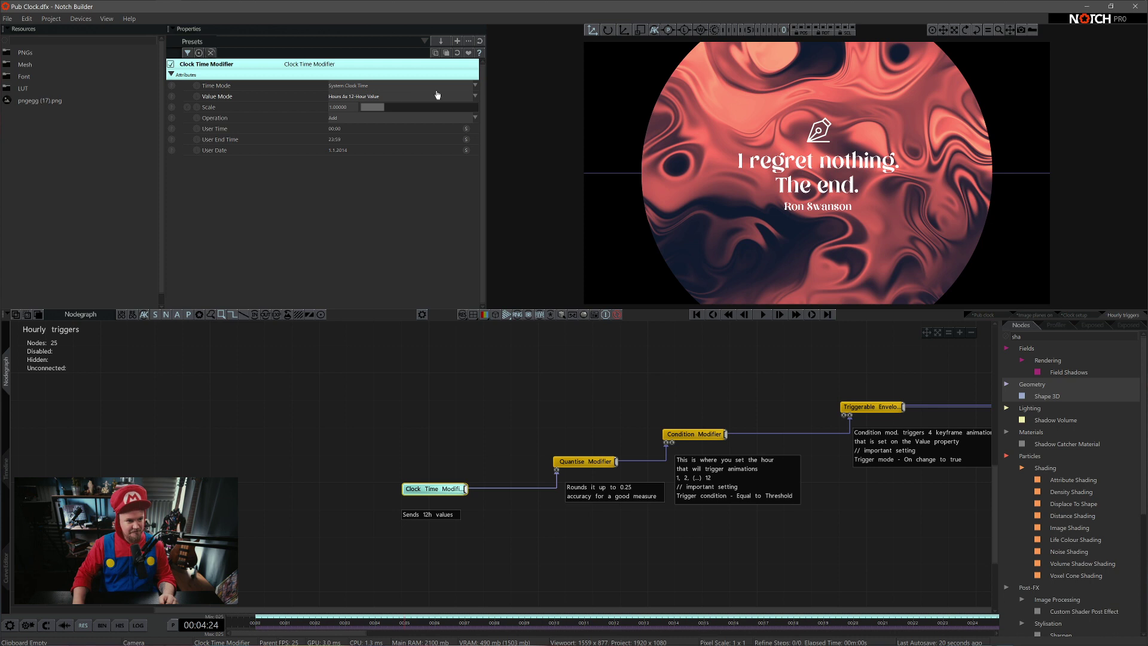
{"action": "left_click", "coordinate": [411, 96]}
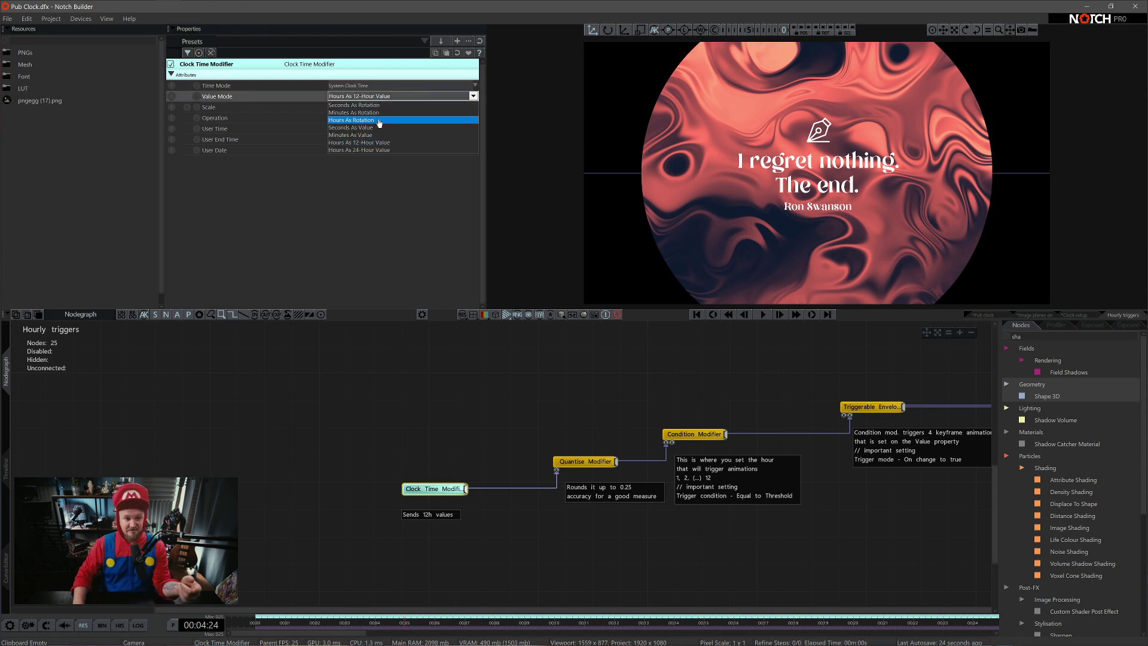
{"action": "left_click", "coordinate": [397, 145]}
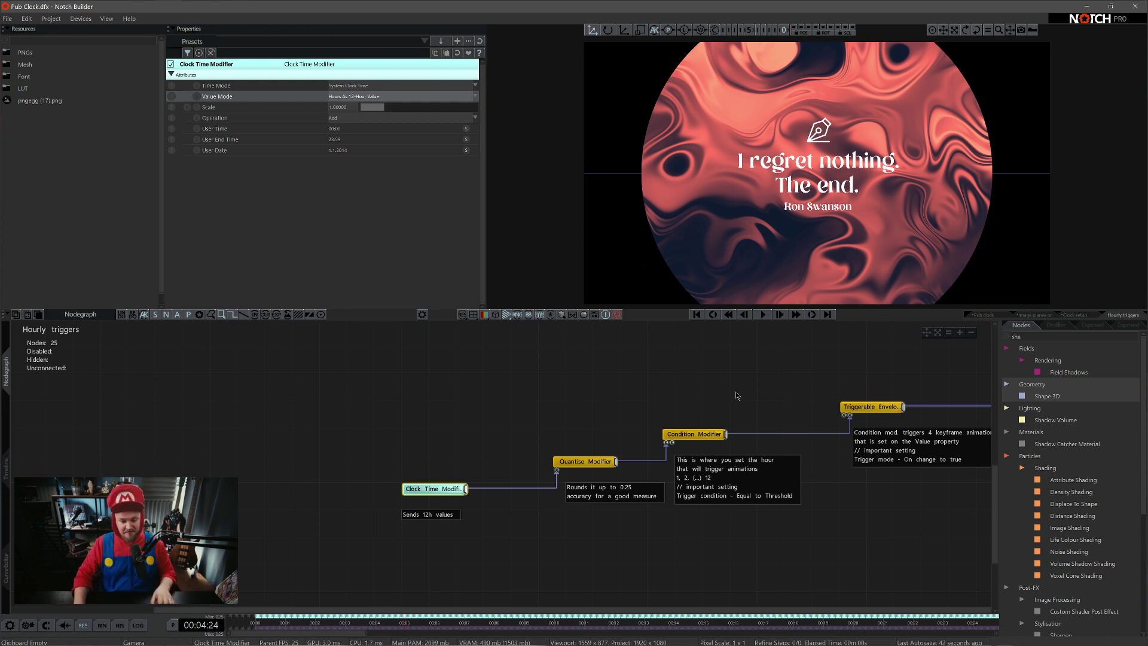
{"action": "left_click", "coordinate": [701, 395]}
{"action": "scroll", "coordinate": [701, 394], "scroll_direction": "down", "scroll_amount": 5}
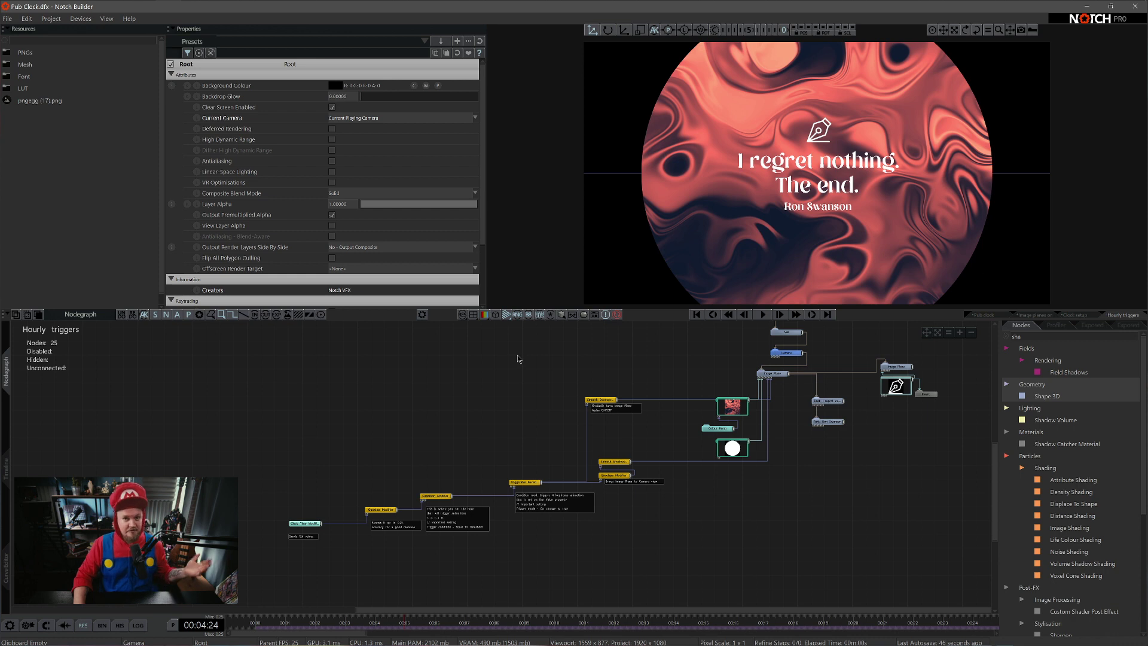
{"action": "left_click", "coordinate": [314, 524]}
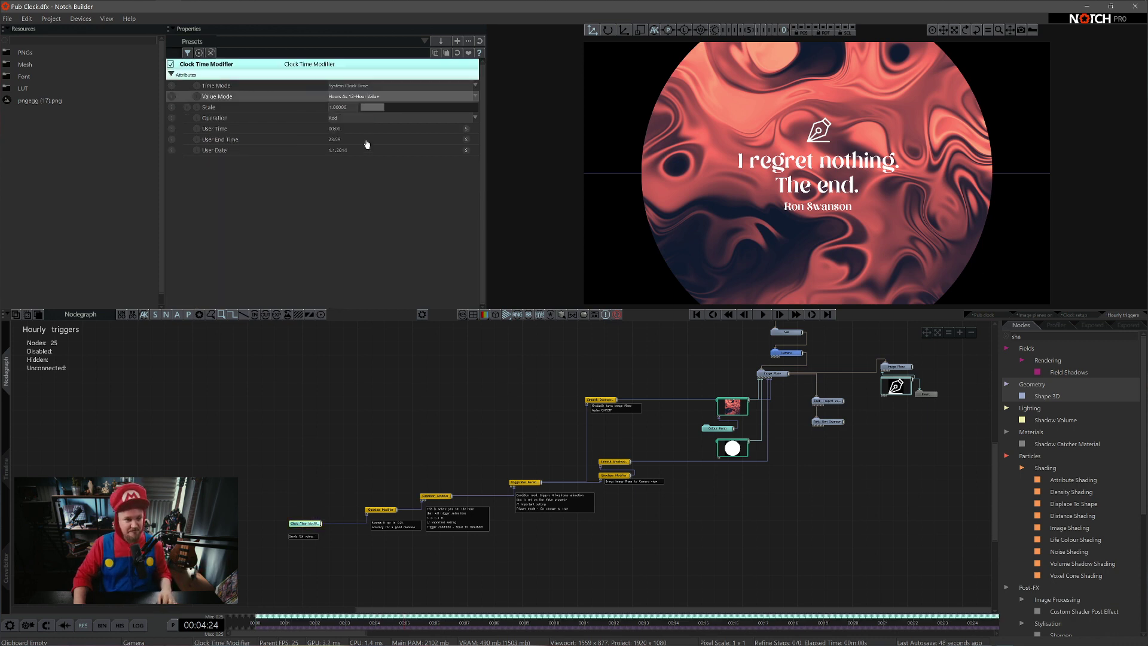
{"action": "left_click", "coordinate": [374, 98]}
{"action": "left_click", "coordinate": [368, 144]}
{"action": "scroll", "coordinate": [364, 444], "scroll_direction": "up", "scroll_amount": 3}
{"action": "middle_click_drag", "start_coordinate": [364, 444], "coordinate": [513, 403]}
{"action": "scroll", "coordinate": [513, 404], "scroll_direction": "up", "scroll_amount": 7}
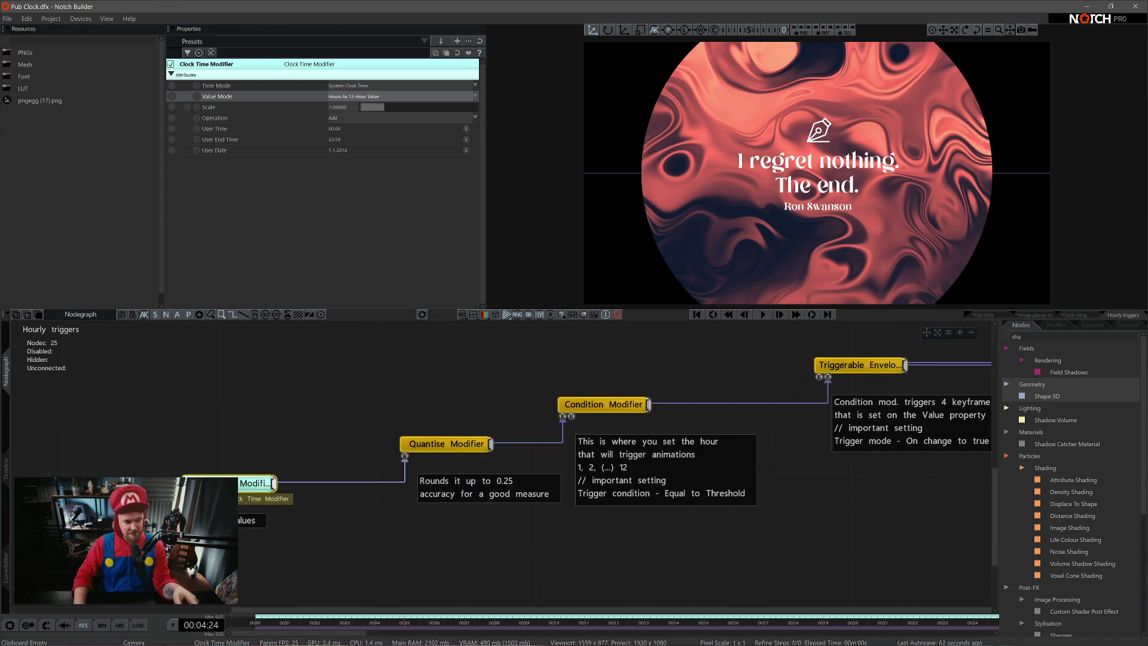
{"action": "left_click", "coordinate": [617, 406]}
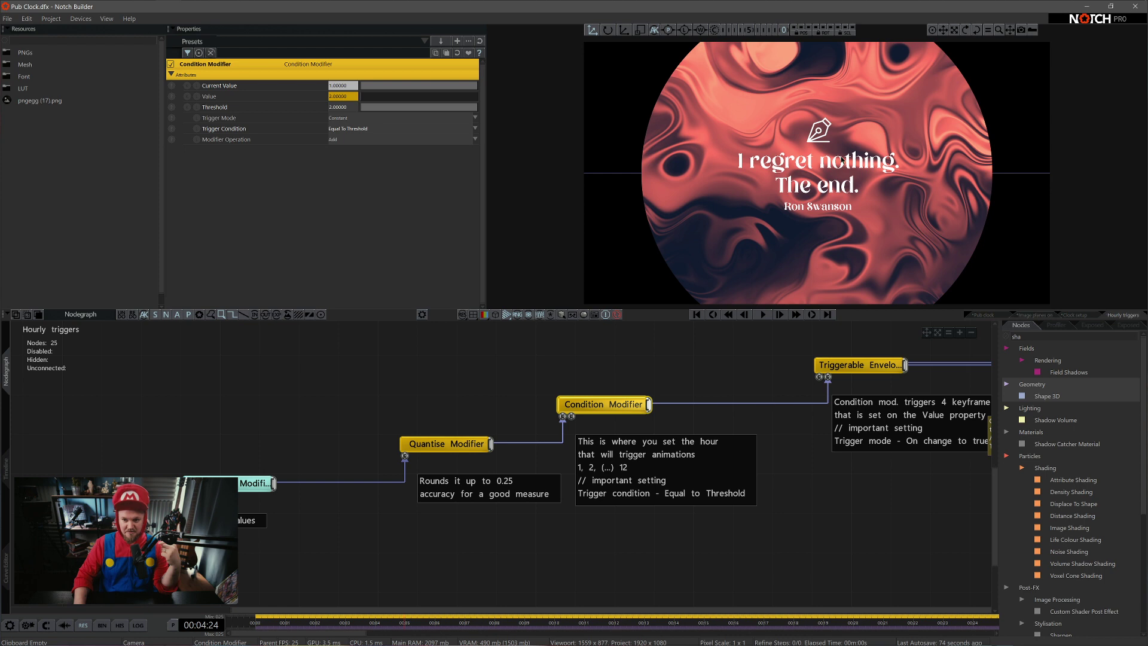
{"action": "double_click", "coordinate": [343, 108]}
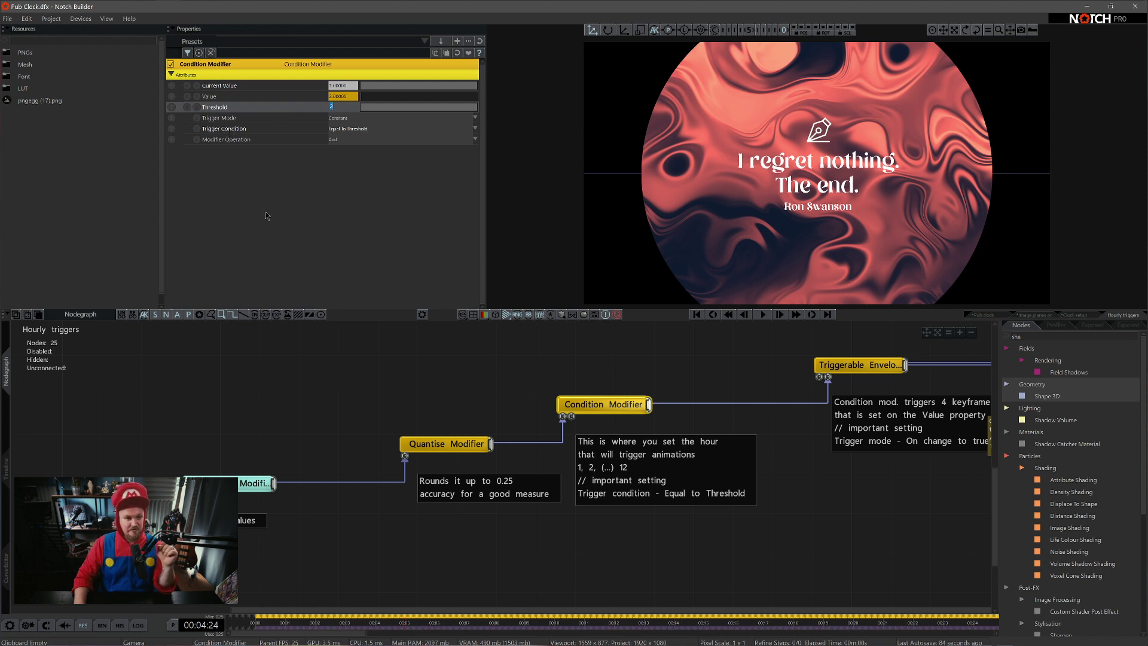
{"action": "left_click", "coordinate": [255, 483]}
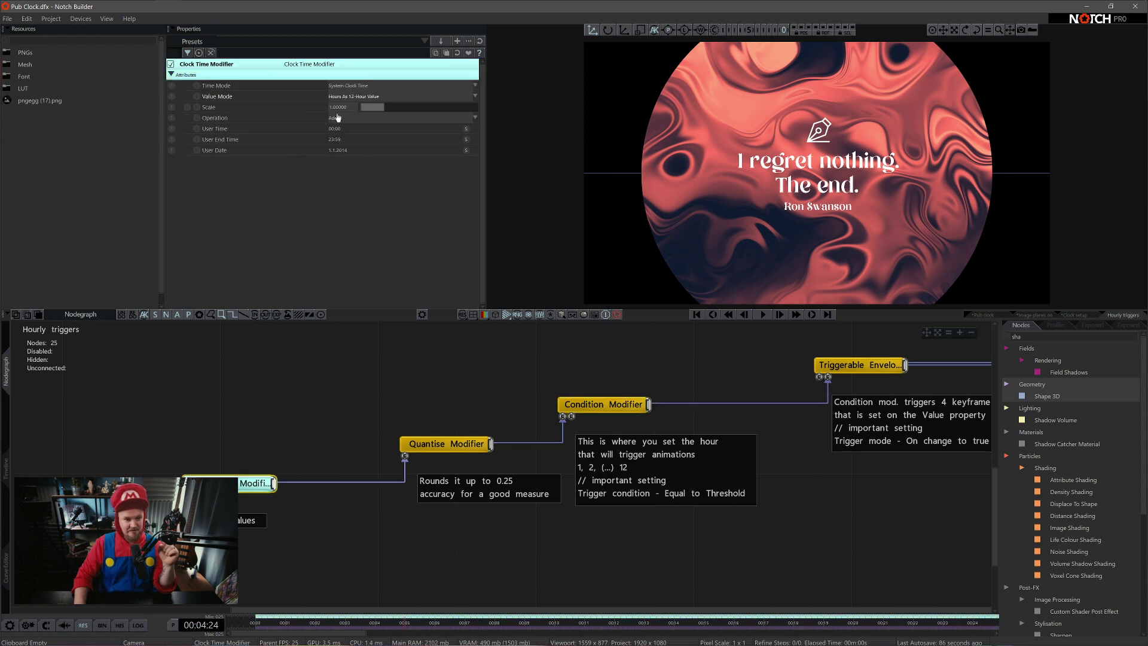
{"action": "left_click", "coordinate": [616, 407]}
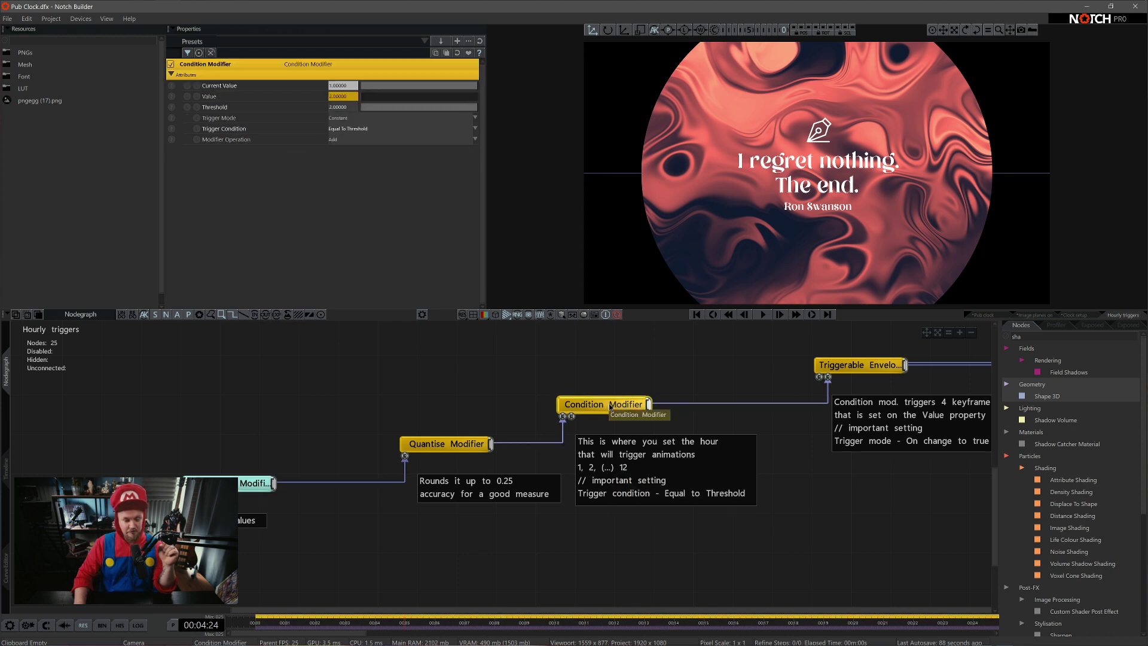
{"action": "double_click", "coordinate": [342, 107]}
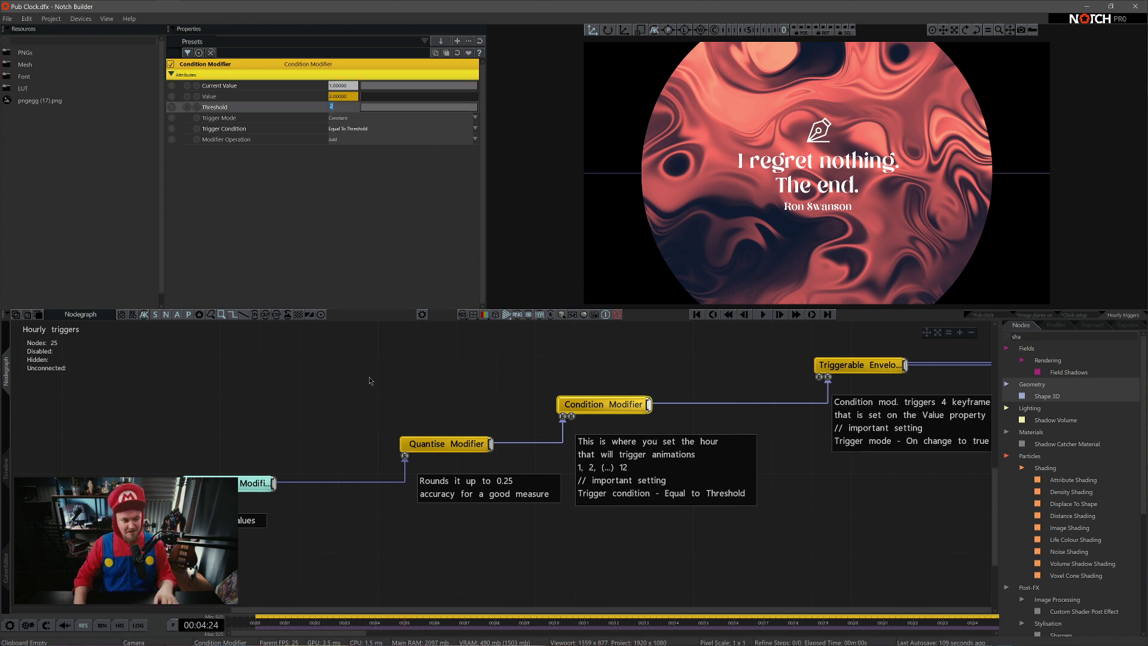
{"action": "left_click", "coordinate": [473, 445]}
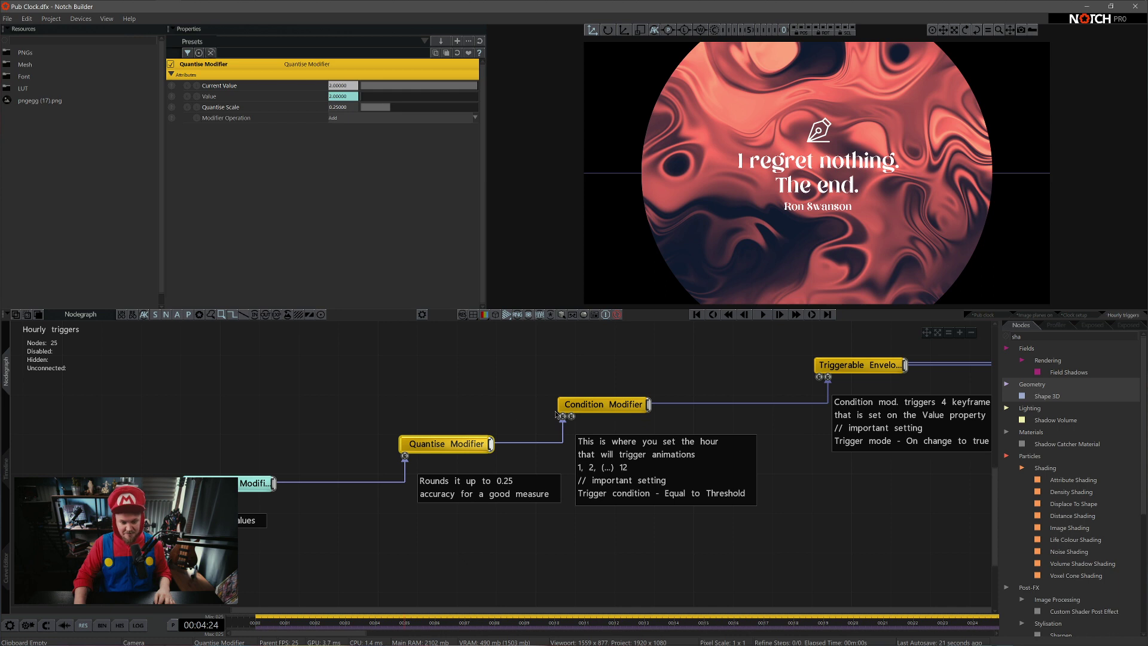
{"action": "left_click", "coordinate": [606, 409]}
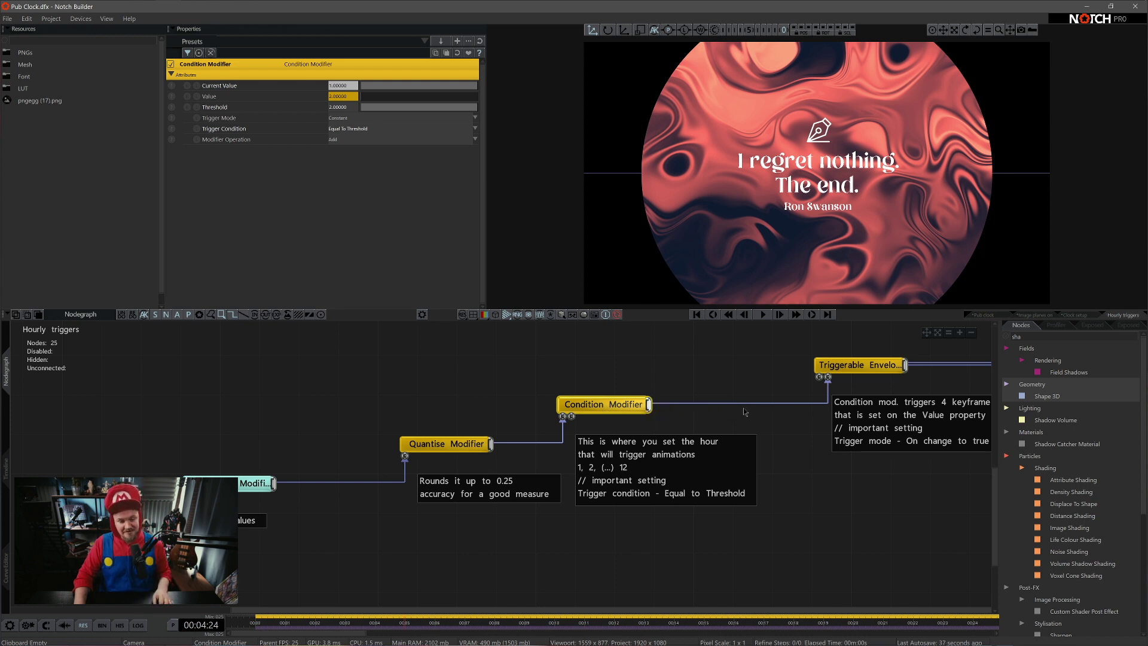
{"action": "middle_click_drag", "start_coordinate": [791, 456], "coordinate": [574, 483]}
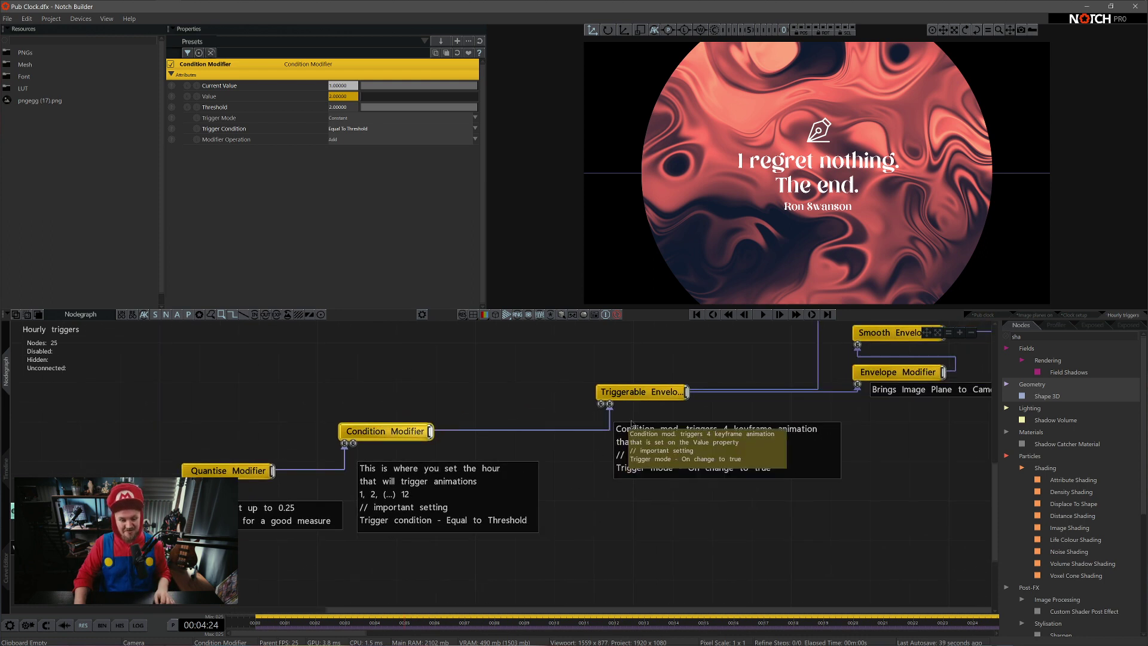
{"action": "left_click", "coordinate": [647, 397]}
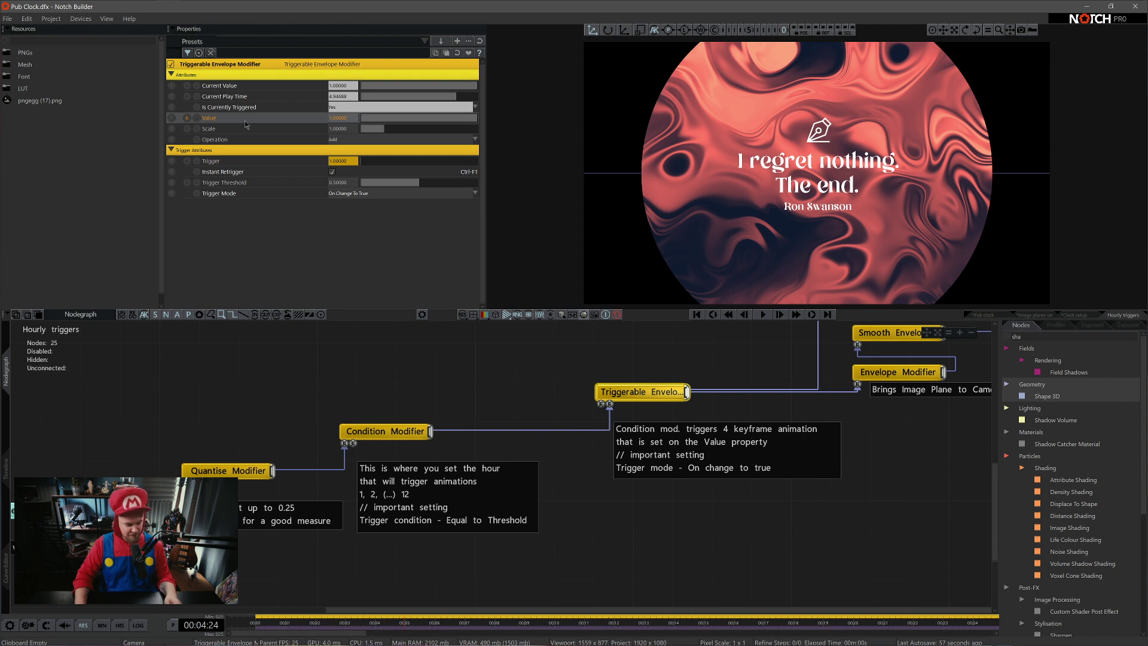
{"action": "key", "text": "F2"}
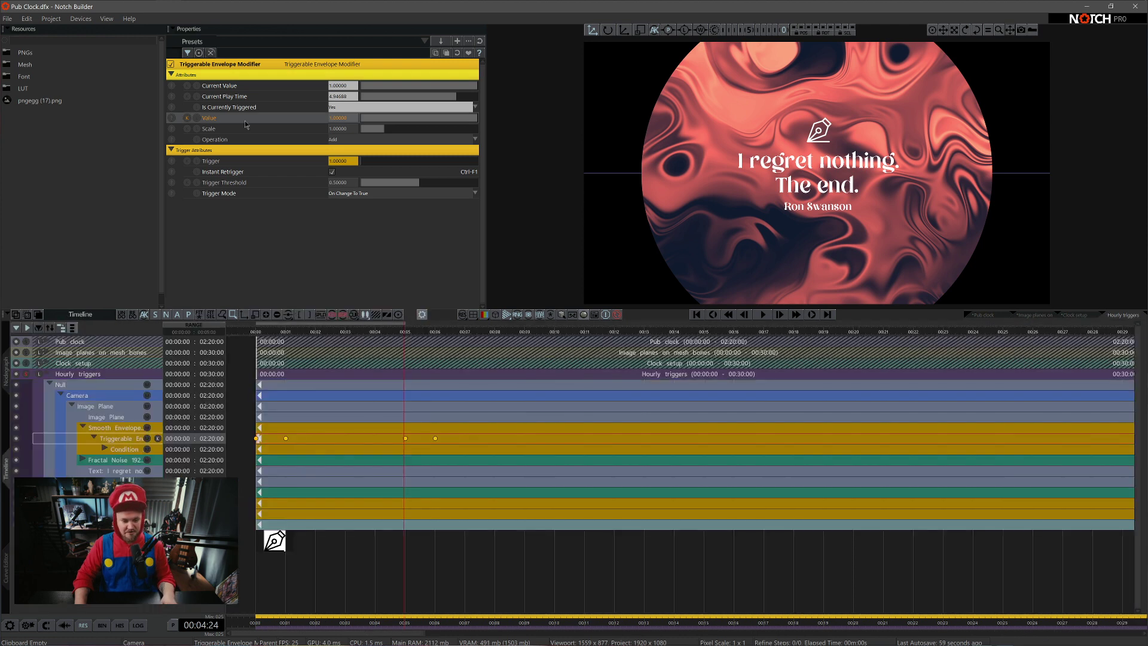
{"action": "left_click_drag", "start_coordinate": [403, 342], "coordinate": [257, 344]}
{"action": "left_click", "coordinate": [257, 341]}
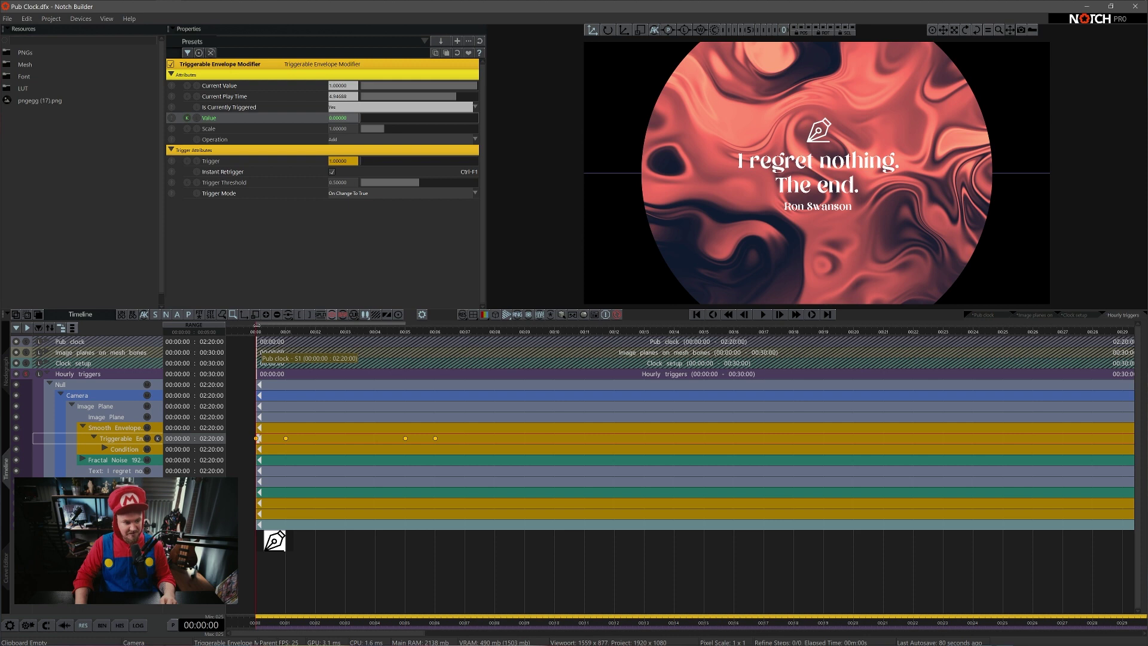
{"action": "left_click", "coordinate": [286, 332]}
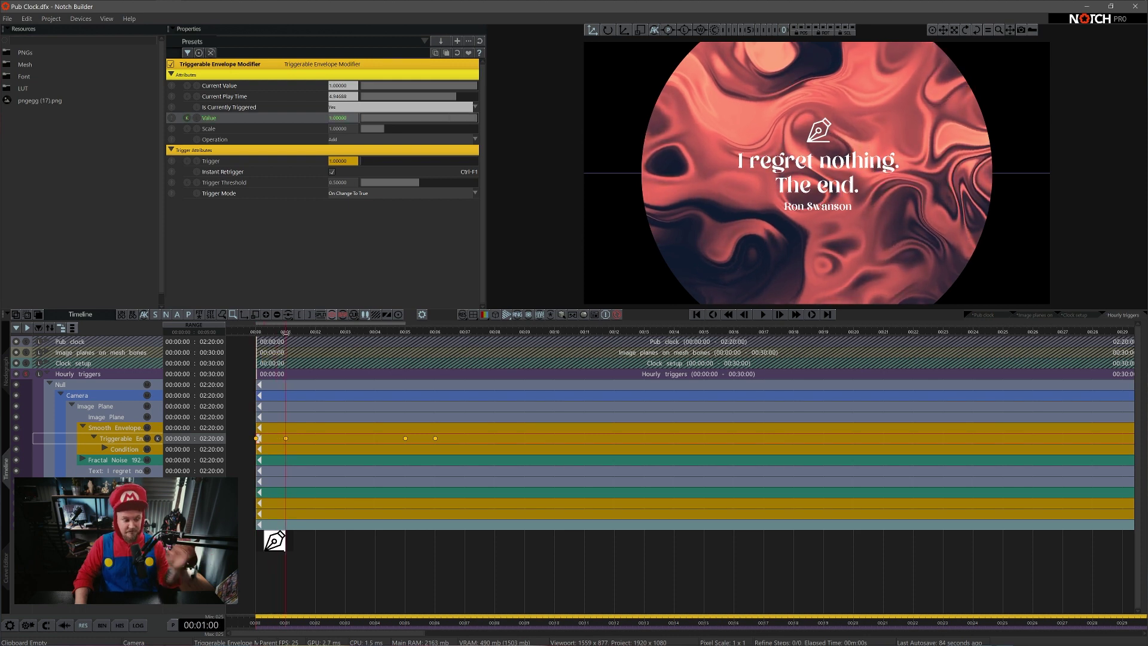
{"action": "left_click_drag", "start_coordinate": [286, 332], "coordinate": [436, 357]}
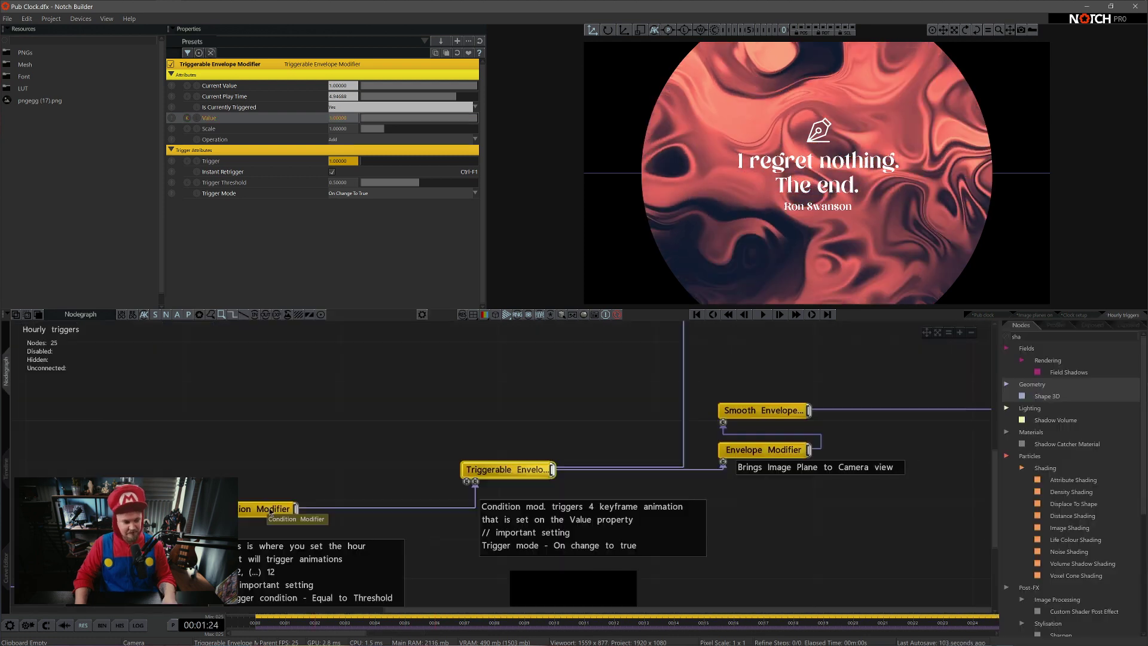
{"action": "key", "text": "F1"}
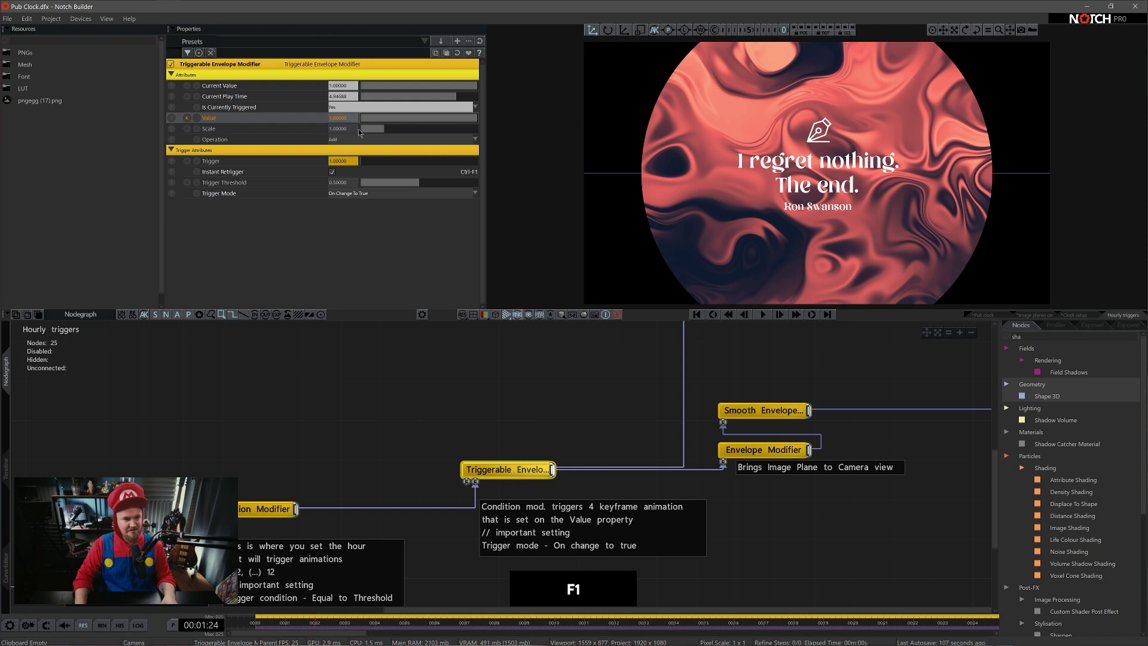
Step: Replace the Condition Modifier wire with a new Envelope Modifier feeding the Triggerable Envelope's Trigger
{"action": "left_click", "coordinate": [476, 498]}
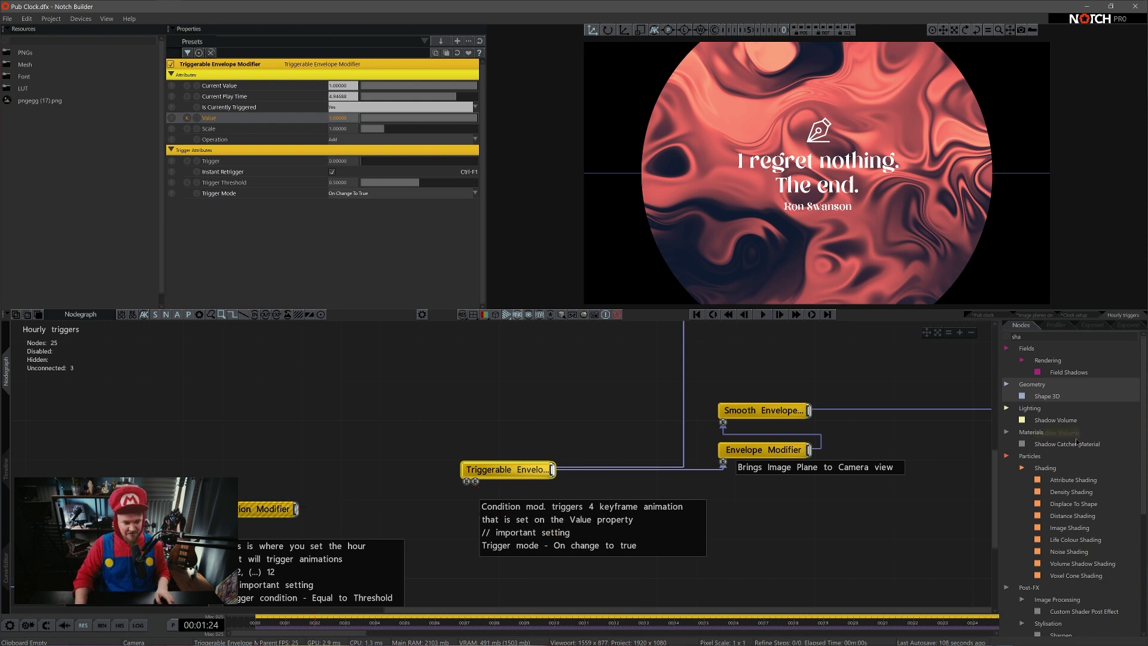
{"action": "double_click", "coordinate": [1033, 333]}
{"action": "key", "text": "BackSpace"}
{"action": "type", "text": "e"}
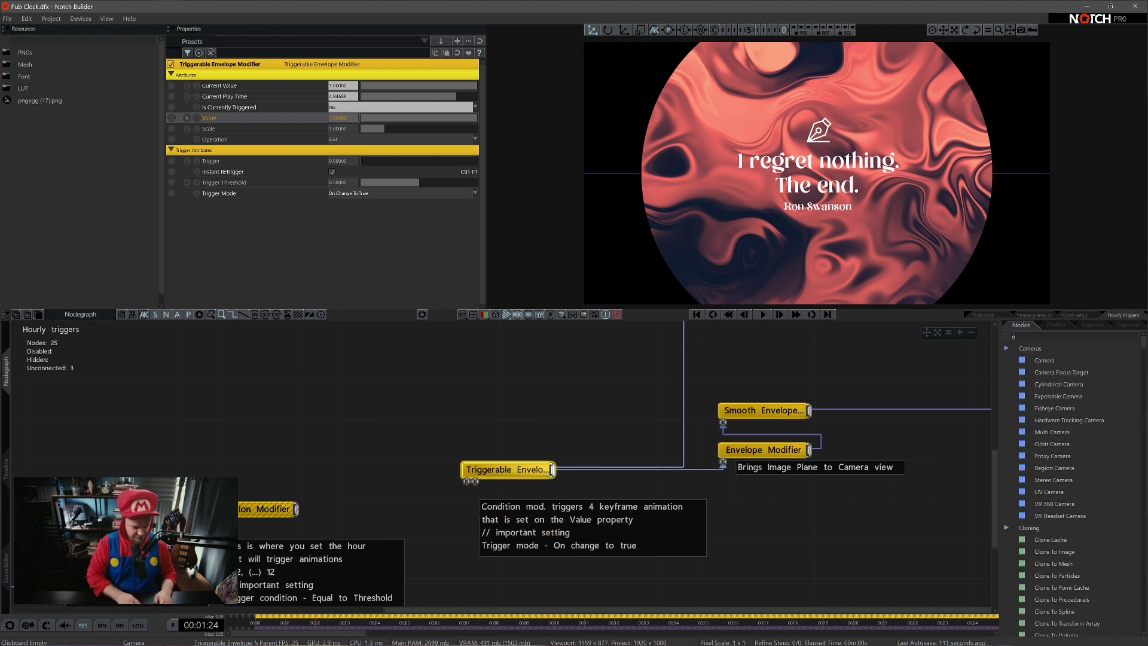
{"action": "type", "text": "nv"}
{"action": "key", "text": "Return"}
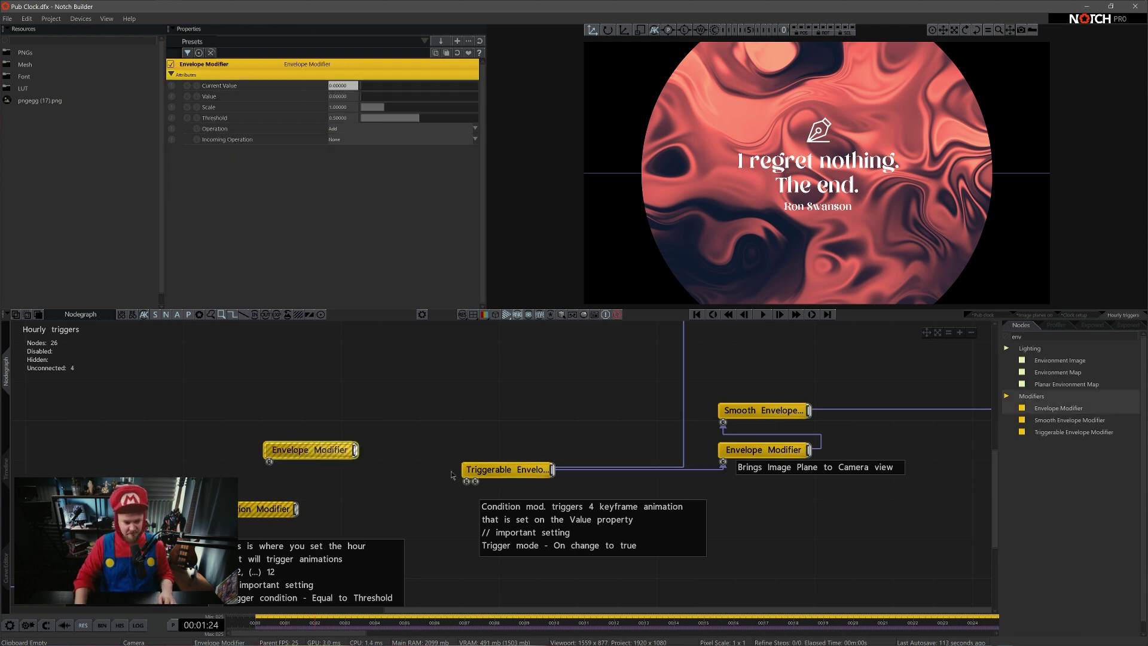
{"action": "left_click", "coordinate": [473, 470]}
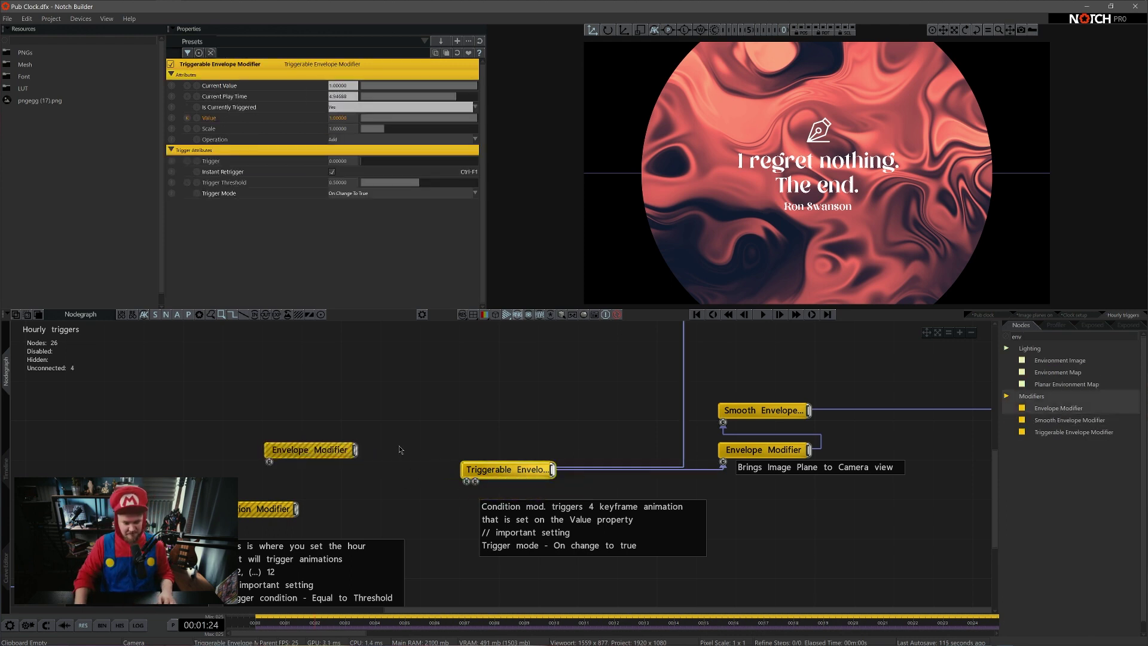
{"action": "key", "text": "Home"}
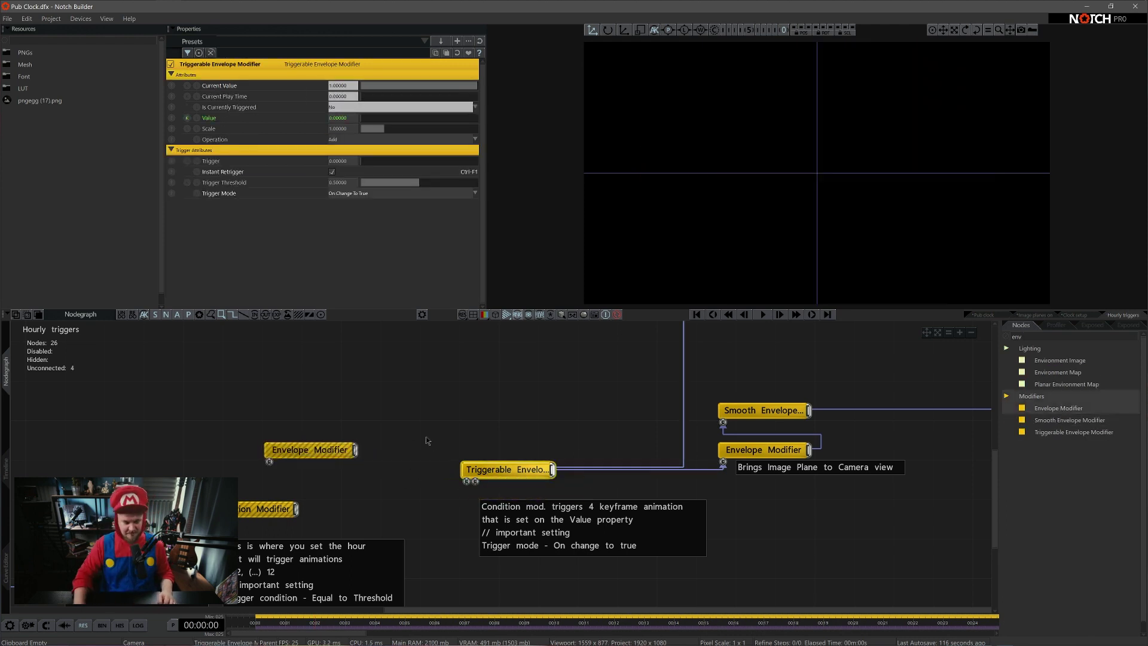
{"action": "left_click_drag", "start_coordinate": [355, 450], "coordinate": [475, 482]}
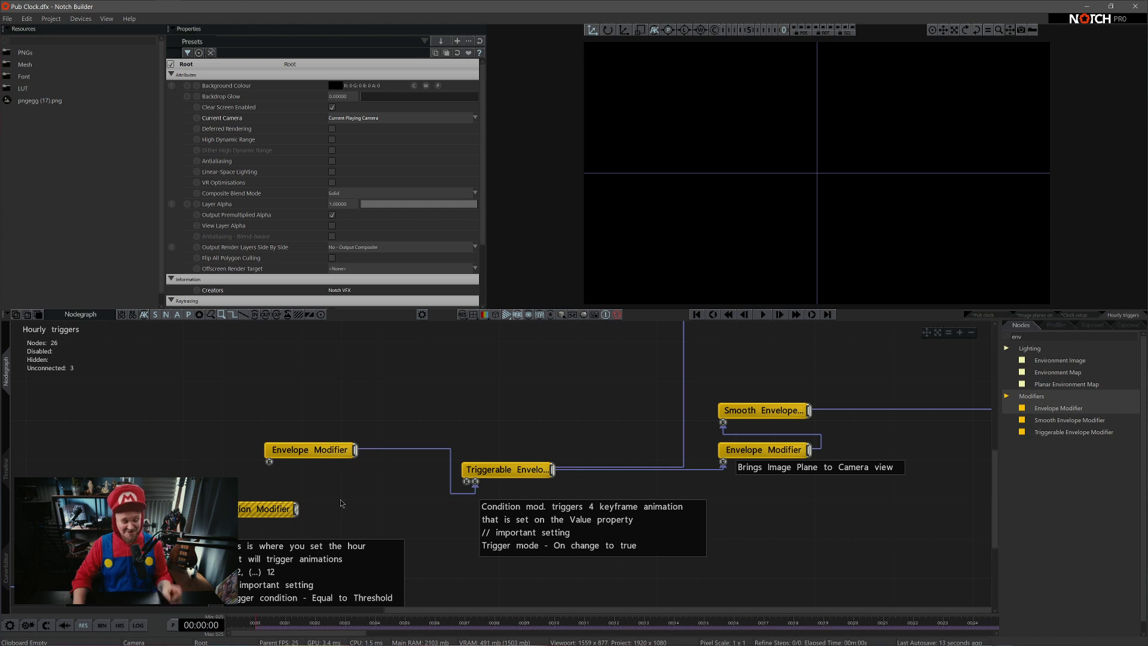
Step: Test-play the Envelope Modifier trigger, then unwire it from the Triggerable Envelope and stop playback
{"action": "left_click", "coordinate": [323, 454]}
{"action": "key", "text": "space"}
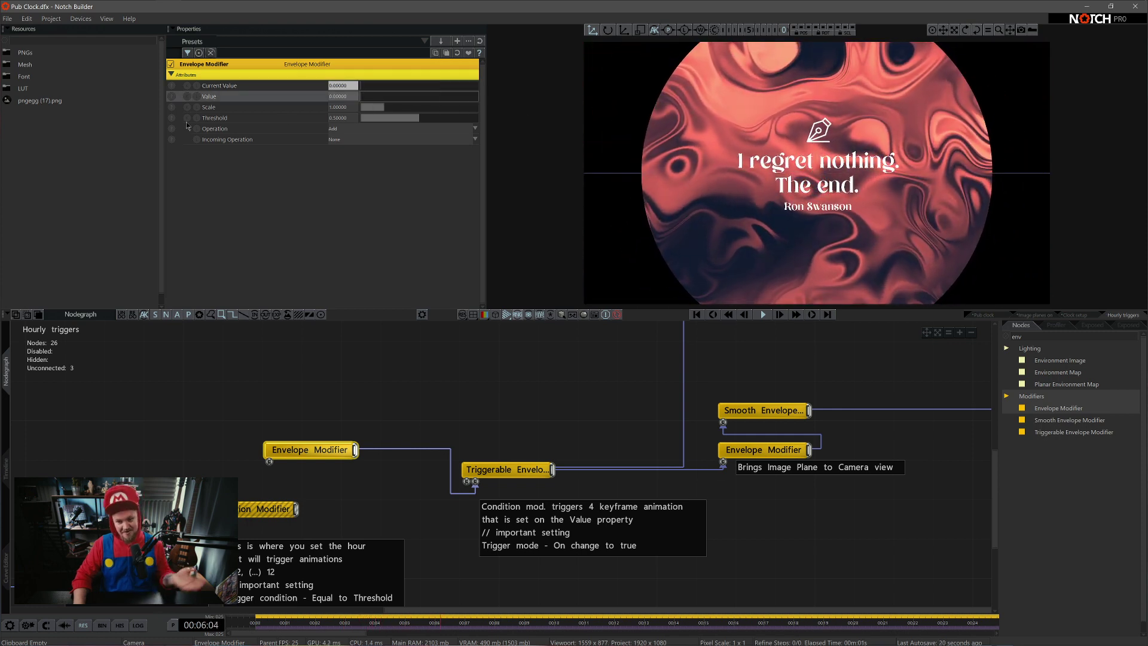
{"action": "left_click", "coordinate": [507, 469]}
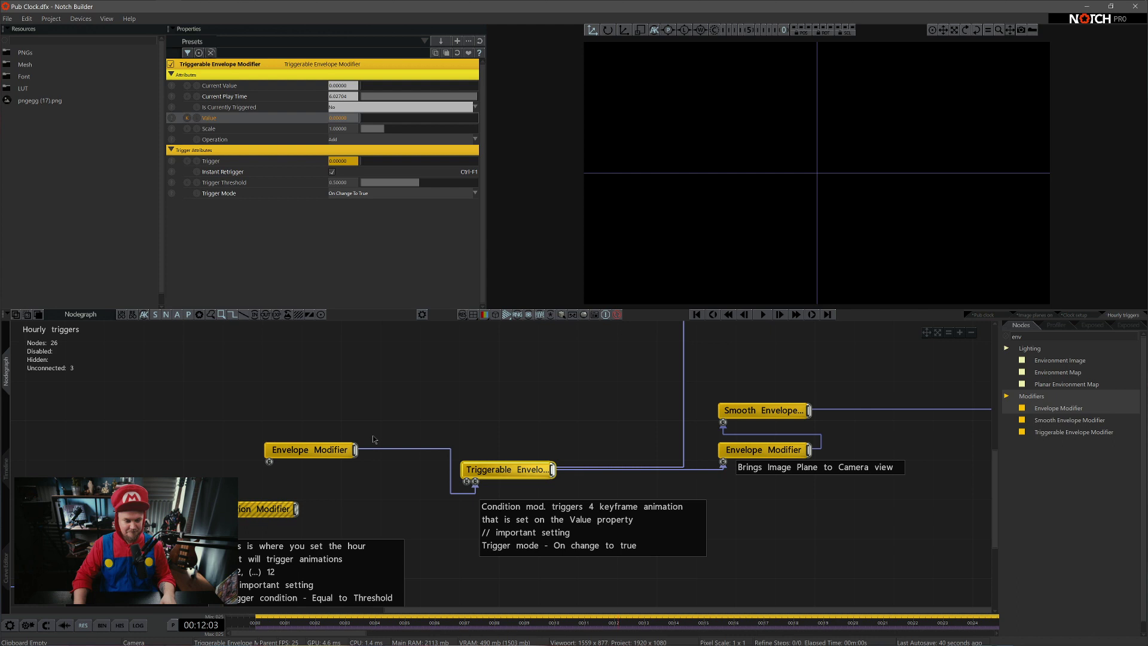
{"action": "key", "text": "F2"}
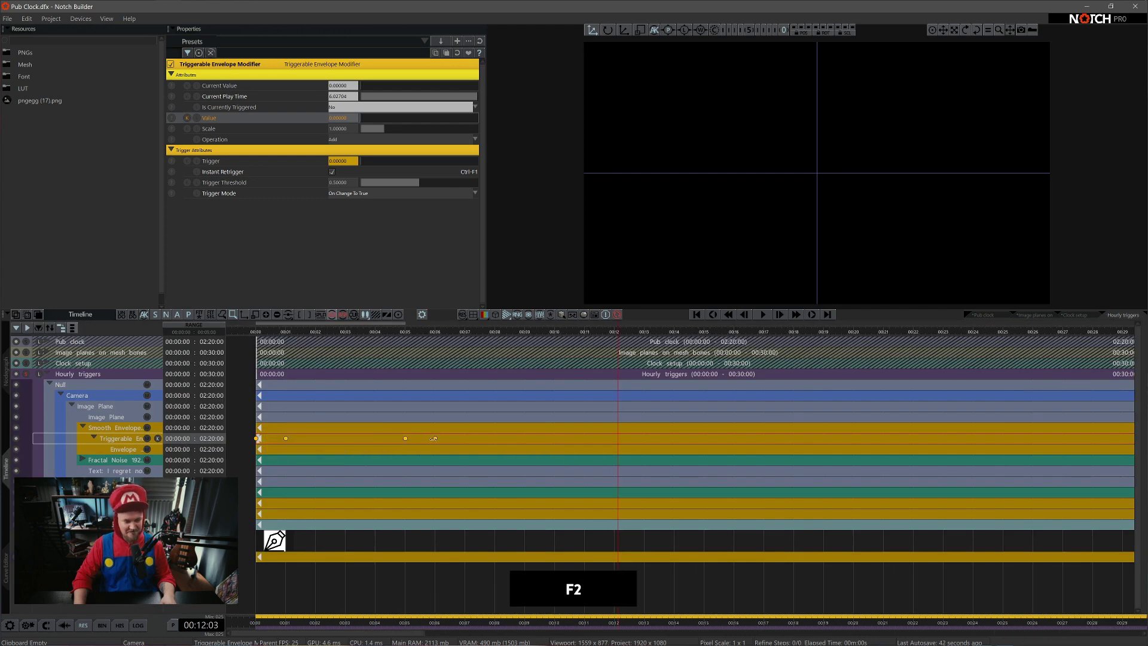
{"action": "key", "text": "F1"}
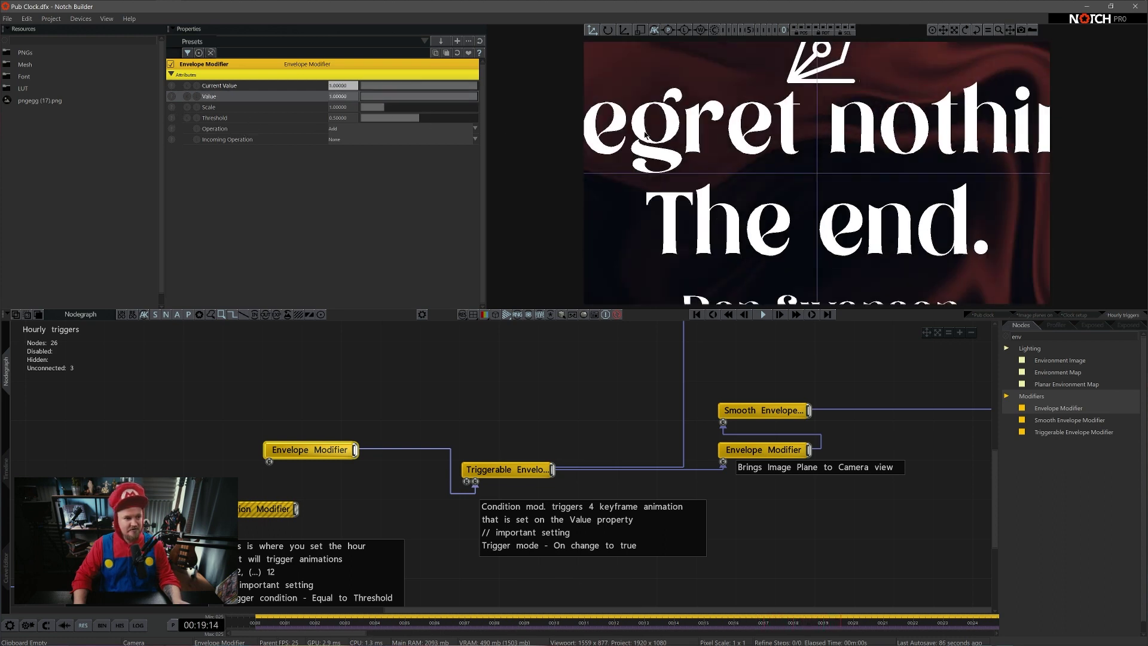
{"action": "left_click", "coordinate": [401, 449]}
{"action": "key", "text": "space"}
Step: Wire the Condition Modifier into the Triggerable Envelope's Trigger input, then inspect the Clock Time and Condition settings
{"action": "left_click_drag", "start_coordinate": [297, 511], "coordinate": [475, 482]}
{"action": "left_click_drag", "start_coordinate": [409, 494], "coordinate": [664, 414]}
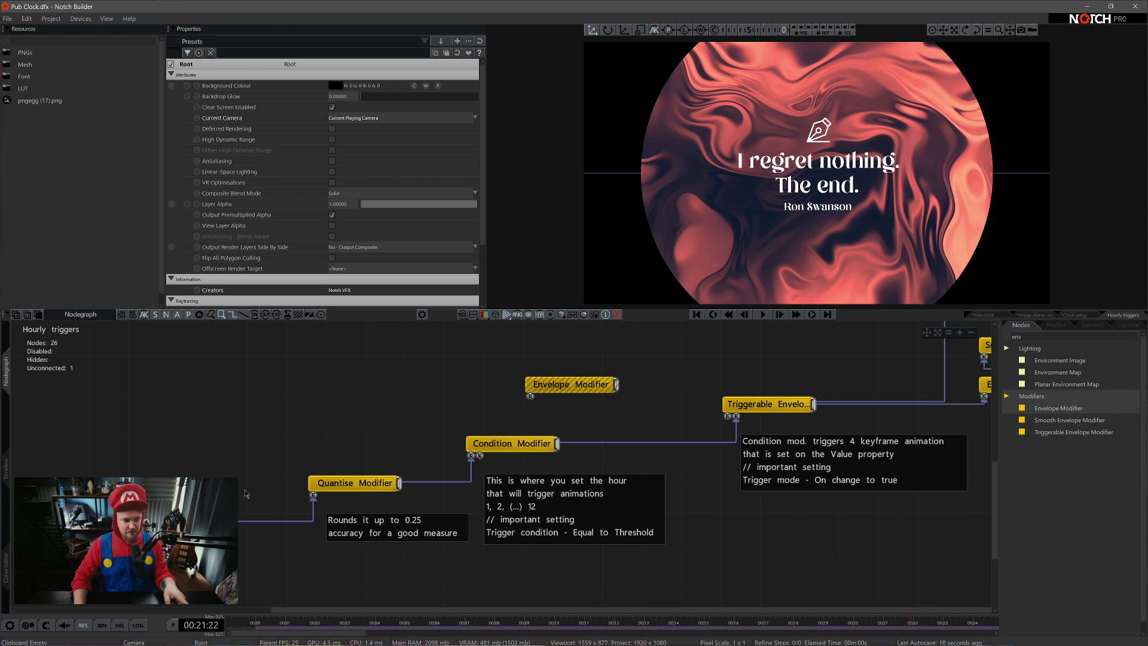
{"action": "left_click", "coordinate": [179, 522]}
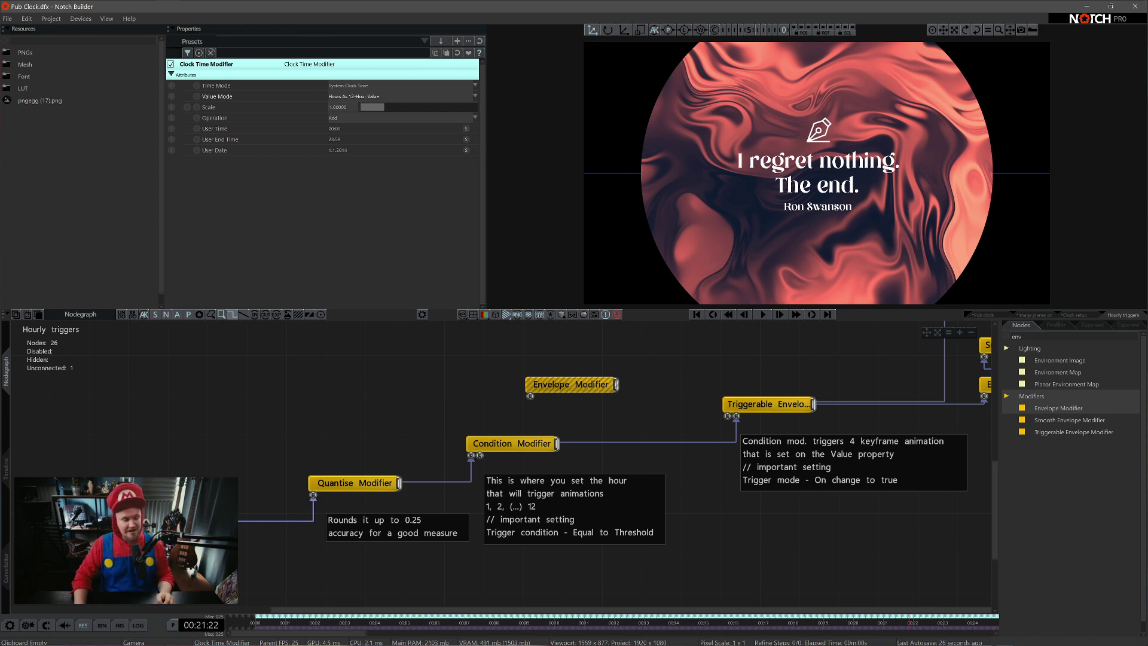
{"action": "left_click", "coordinate": [501, 447]}
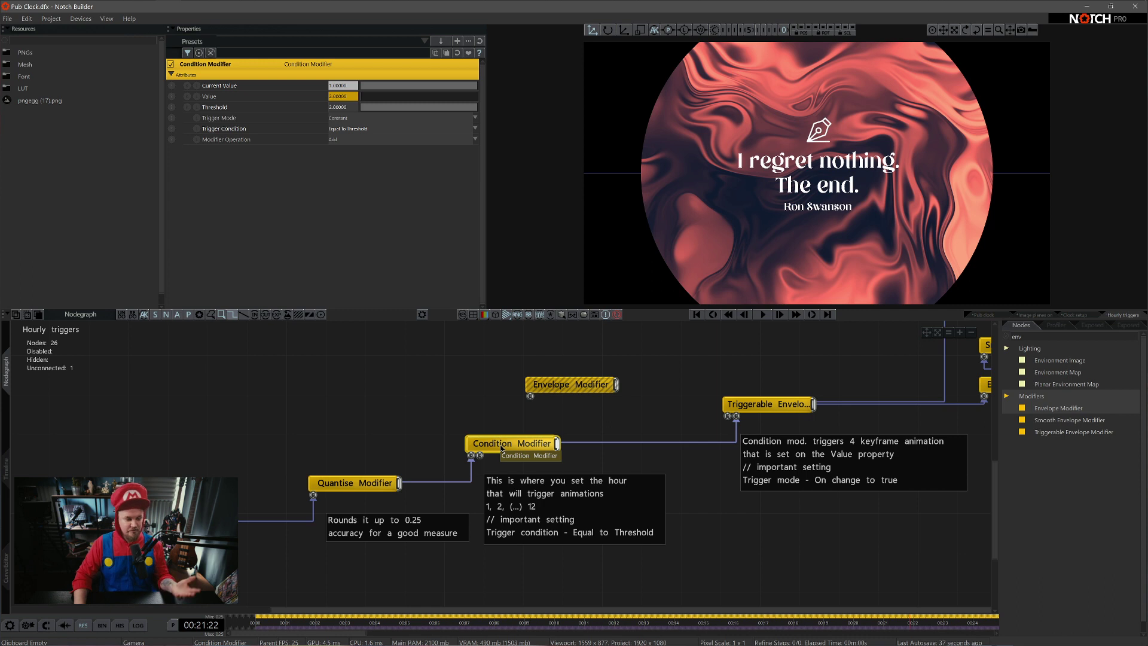
Step: Recheck the chain and confirm the Triggerable Envelope fires On Change To True at 0.5 threshold
{"action": "left_click", "coordinate": [174, 523]}
{"action": "left_click", "coordinate": [522, 450]}
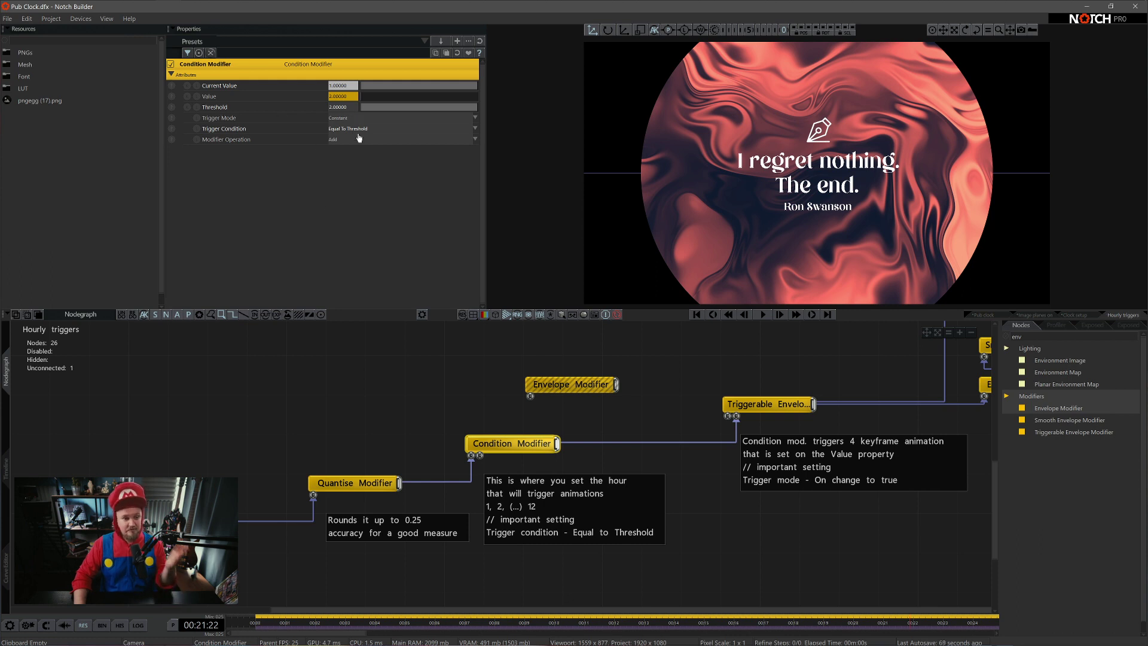
{"action": "left_click", "coordinate": [762, 409]}
{"action": "middle_click_drag", "start_coordinate": [762, 409], "coordinate": [510, 405]}
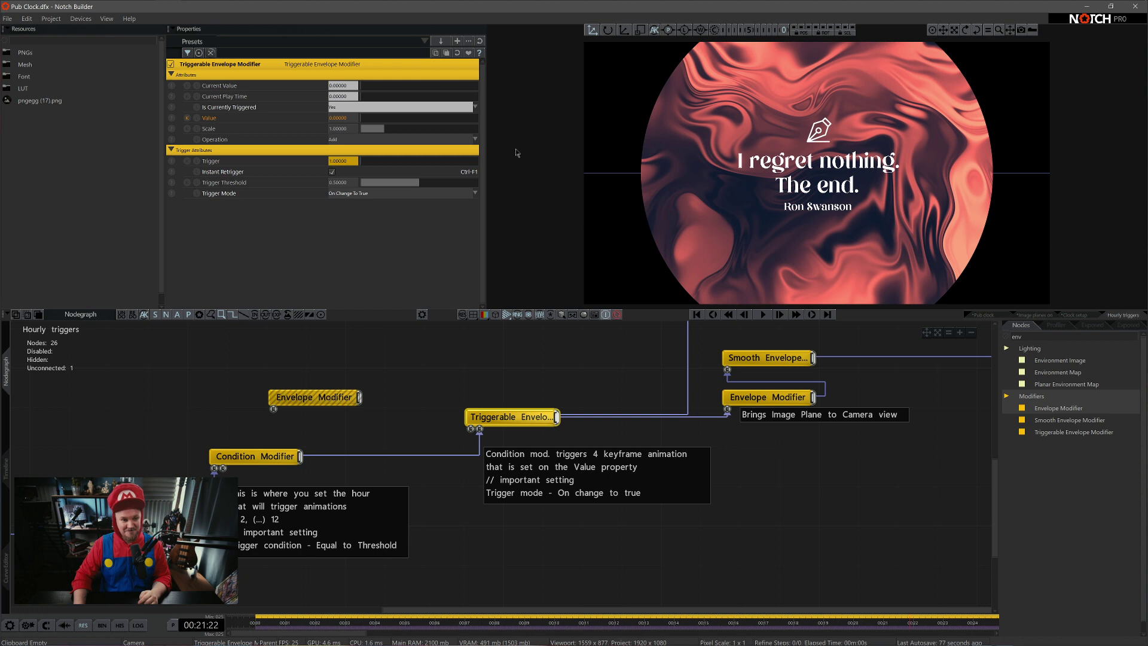
{"action": "middle_click_drag", "start_coordinate": [603, 405], "coordinate": [507, 515]}
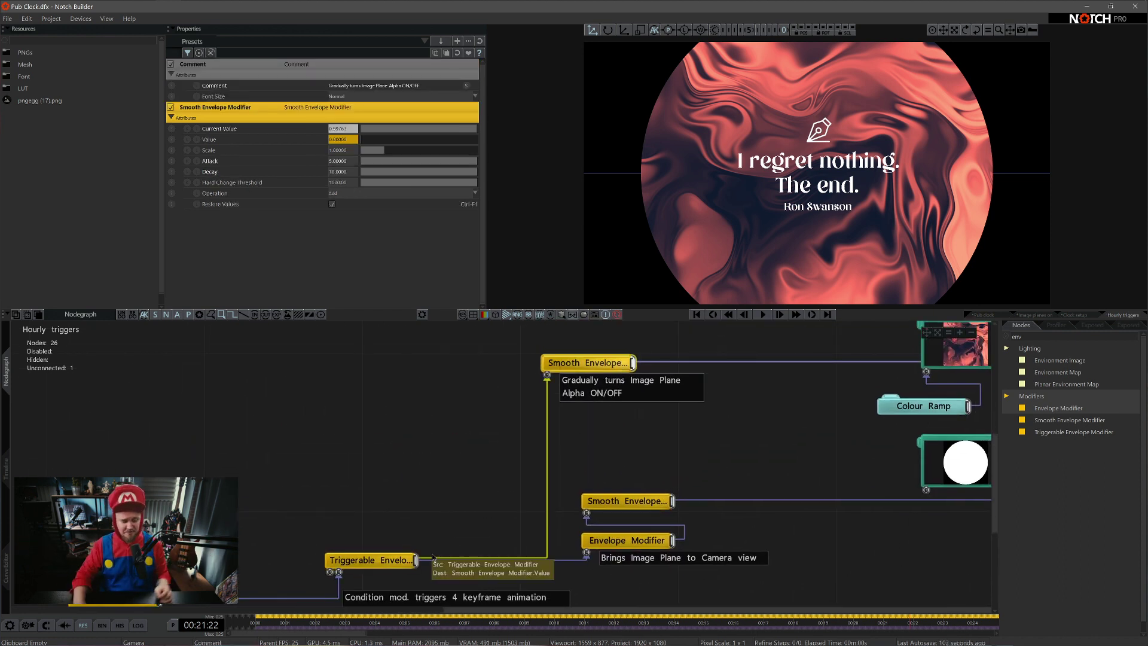
{"action": "left_click", "coordinate": [616, 542]}
{"action": "left_click", "coordinate": [600, 364]}
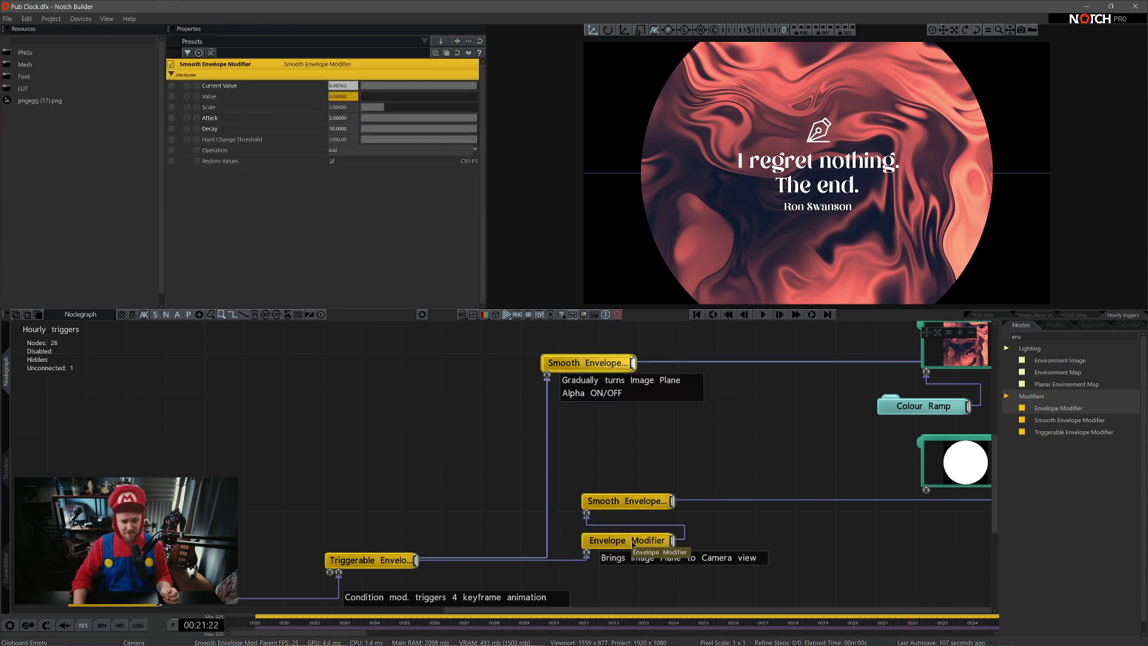
{"action": "left_click", "coordinate": [632, 541]}
{"action": "left_click", "coordinate": [594, 362]}
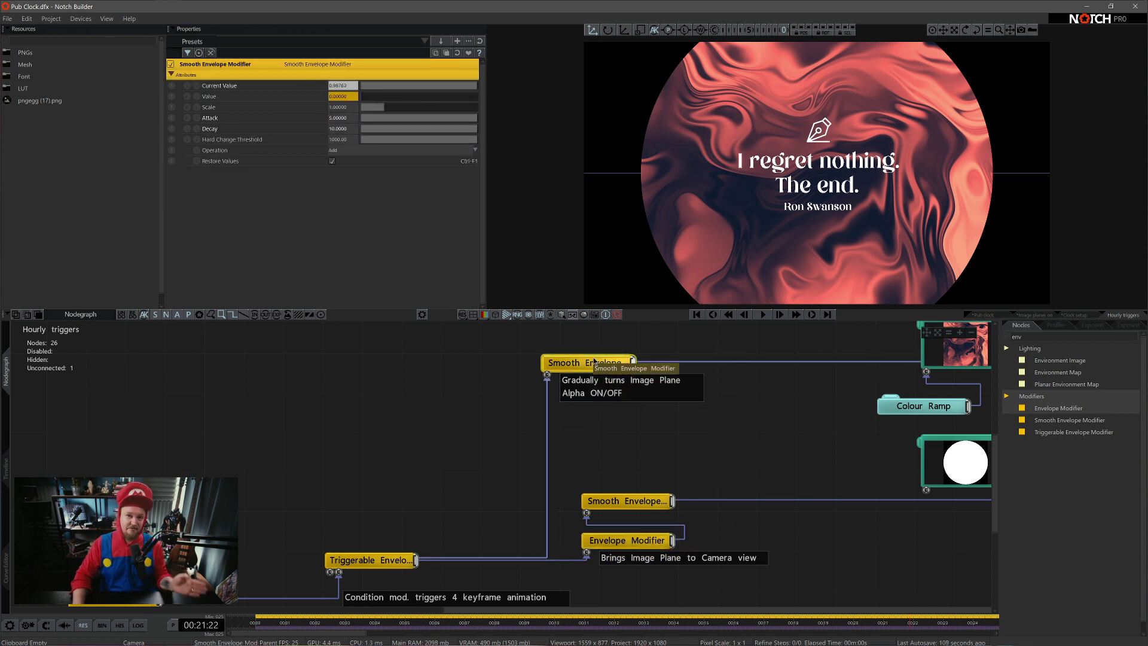
{"action": "left_click", "coordinate": [386, 561]}
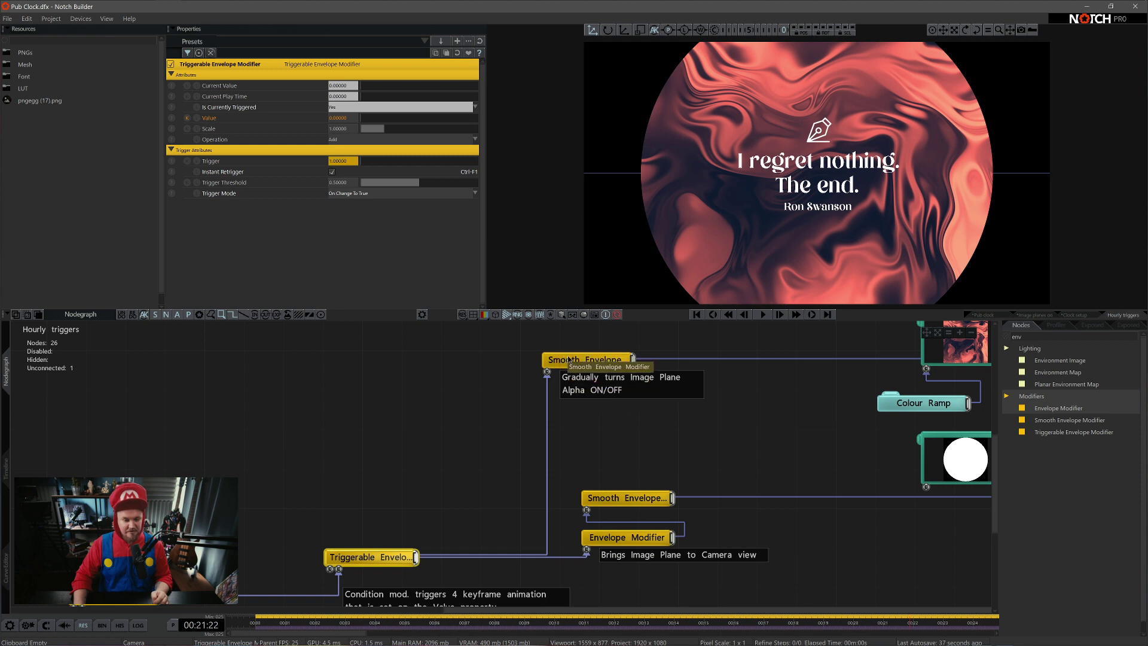
{"action": "left_click", "coordinate": [589, 359]}
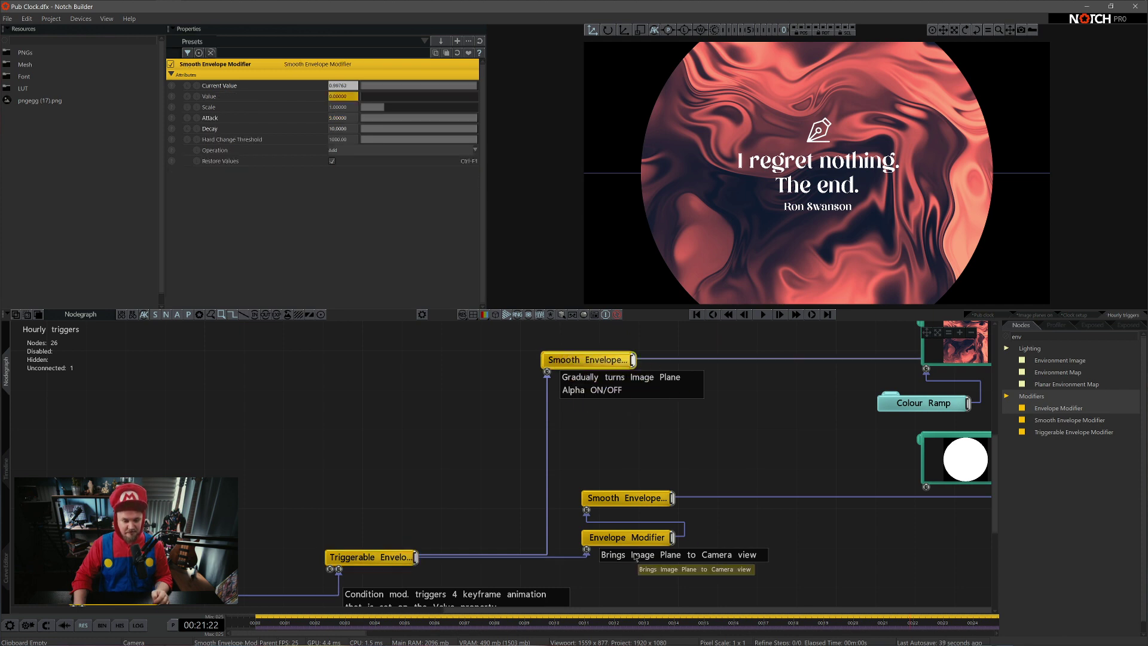
{"action": "left_click", "coordinate": [628, 537]}
{"action": "left_click", "coordinate": [594, 359]}
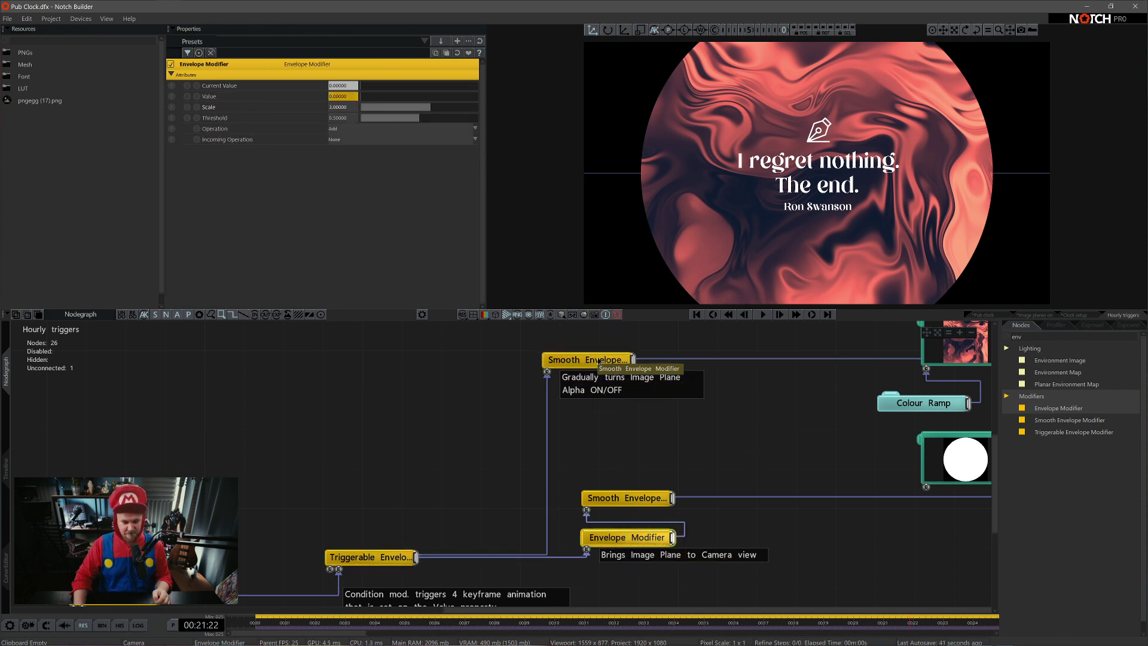
{"action": "scroll", "coordinate": [688, 439], "scroll_direction": "down", "scroll_amount": 3}
Step: Raise the quote Image Plane's Alpha and replay the quote animation from the start
{"action": "left_click", "coordinate": [717, 437]}
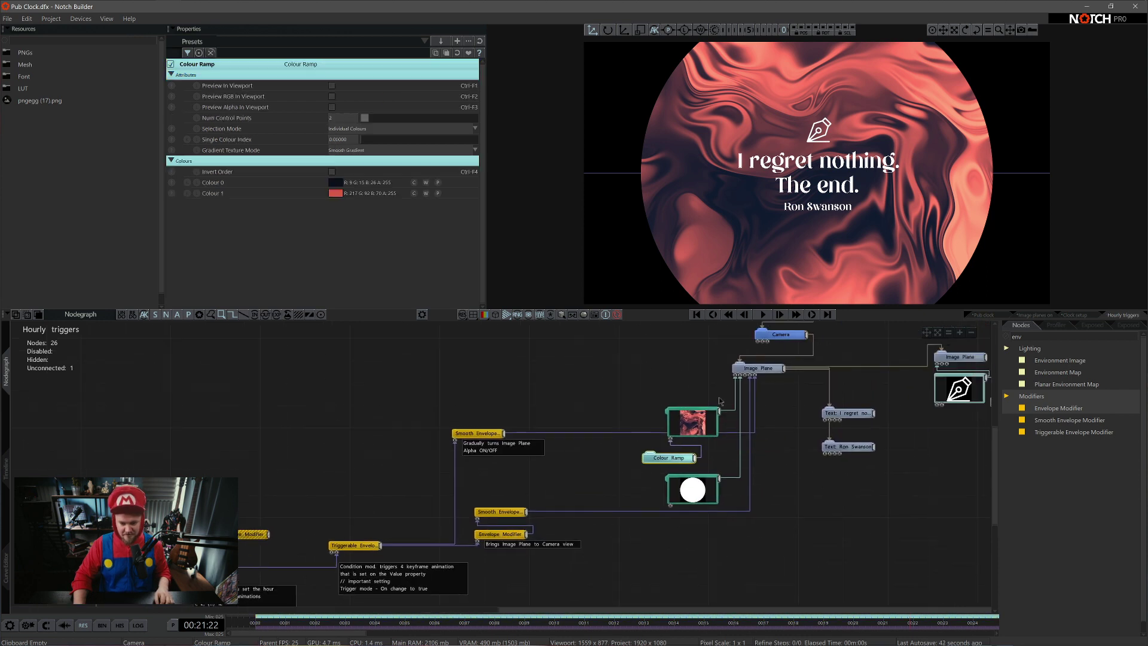
{"action": "left_click", "coordinate": [759, 371]}
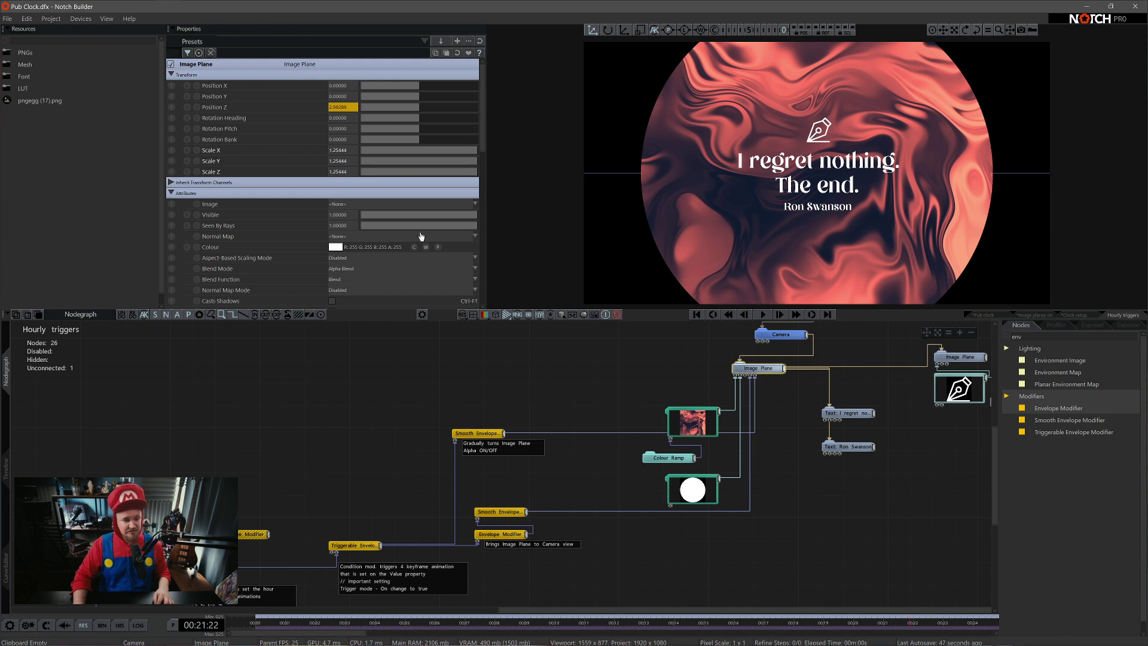
{"action": "scroll", "coordinate": [427, 251], "scroll_direction": "down", "scroll_amount": 3}
{"action": "left_click_drag", "start_coordinate": [386, 248], "coordinate": [373, 263]}
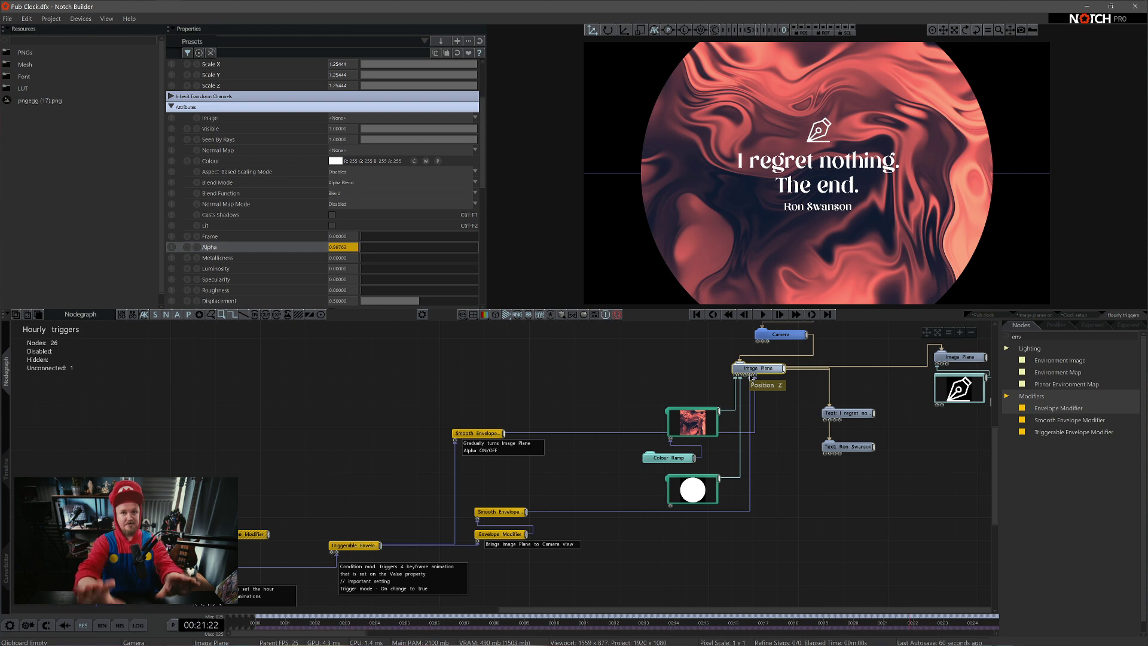
{"action": "key", "text": "Home"}
{"action": "key", "text": "space"}
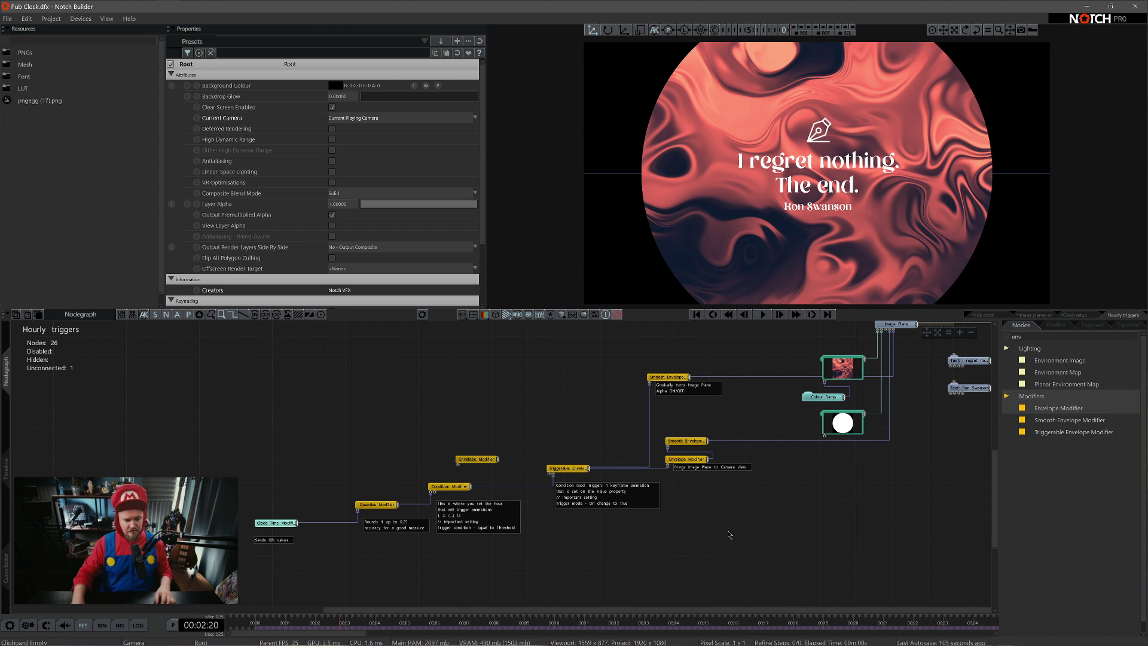
Step: Switch to the Pub clock layer in the Timeline
{"action": "scroll", "coordinate": [514, 508], "scroll_direction": "up", "scroll_amount": 3}
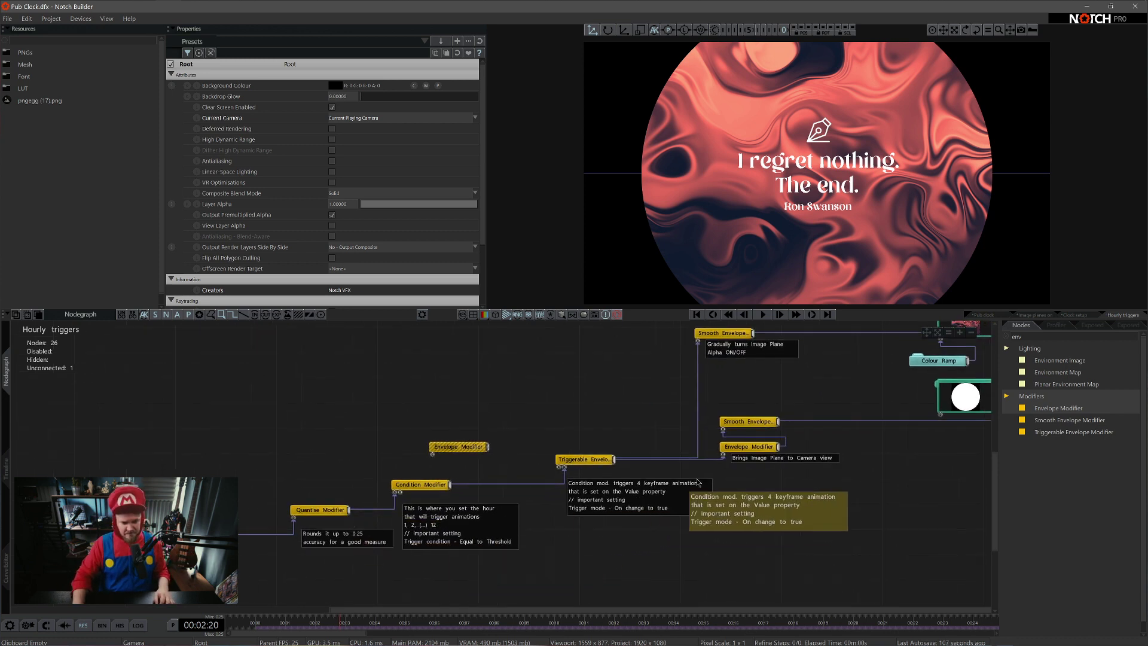
{"action": "mouse_move", "coordinate": [744, 359]}
{"action": "mouse_move", "coordinate": [461, 531]}
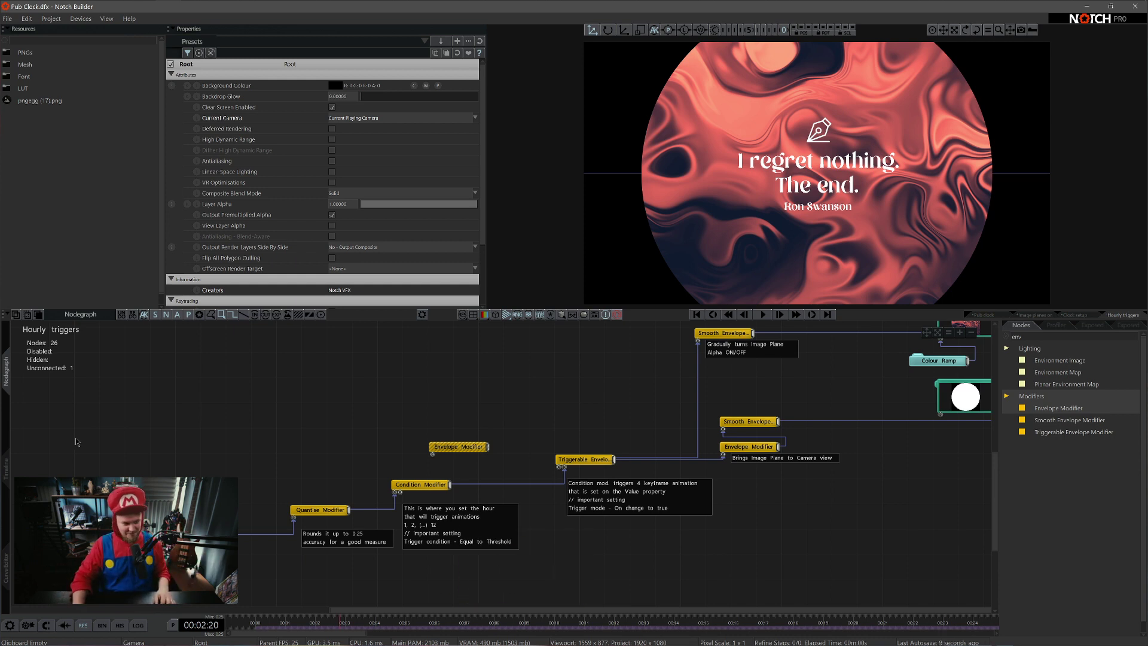
{"action": "left_click", "coordinate": [6, 476]}
Step: Play the Pub clock scene, select all nodes in the teal group, then pause
{"action": "left_click", "coordinate": [42, 340]}
{"action": "left_click", "coordinate": [6, 372]}
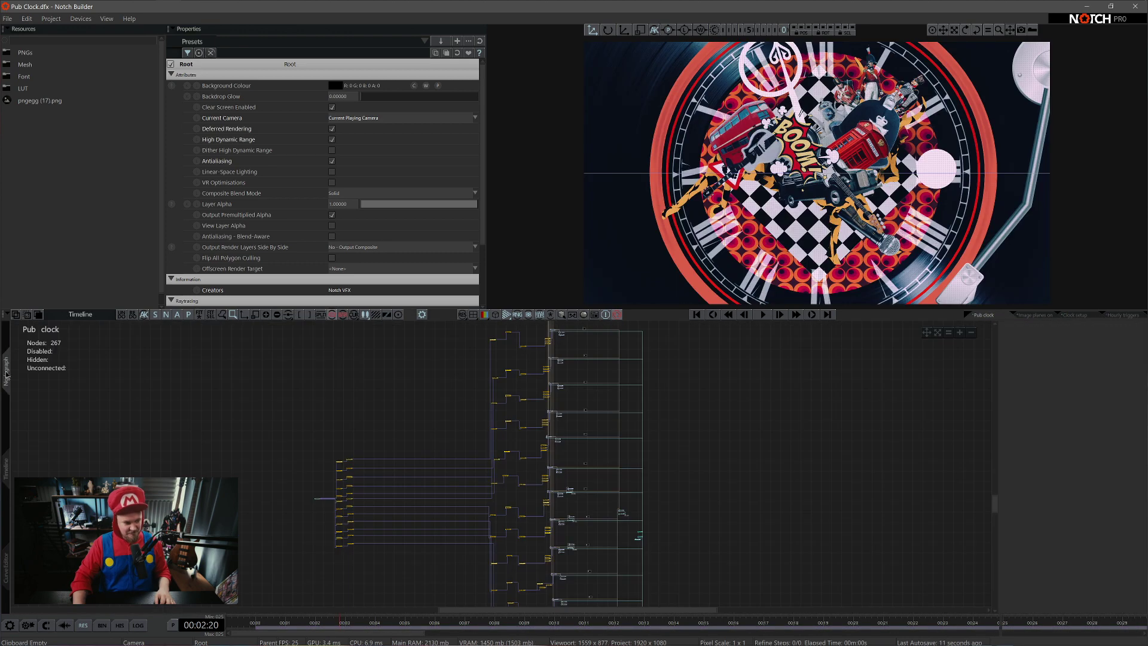
{"action": "key", "text": "space"}
{"action": "scroll", "coordinate": [622, 468], "scroll_direction": "down", "scroll_amount": 5}
{"action": "scroll", "coordinate": [735, 530], "scroll_direction": "up", "scroll_amount": 7}
{"action": "middle_click_drag", "start_coordinate": [683, 507], "coordinate": [686, 569]}
{"action": "scroll", "coordinate": [687, 568], "scroll_direction": "up", "scroll_amount": 2}
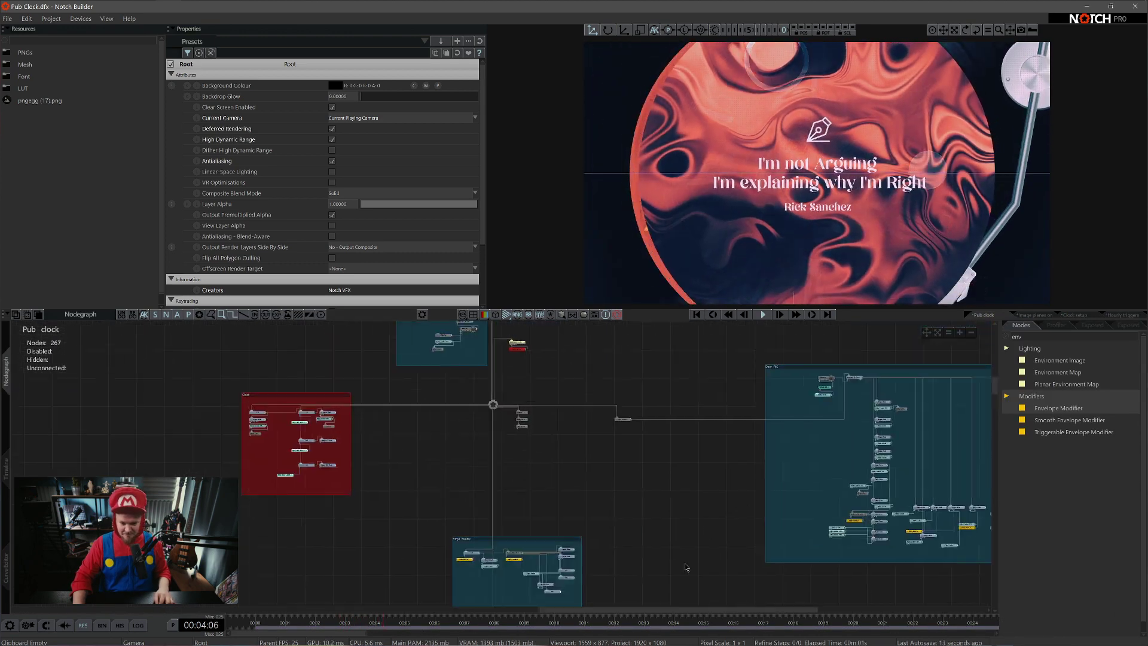
{"action": "scroll", "coordinate": [693, 536], "scroll_direction": "down", "scroll_amount": 2}
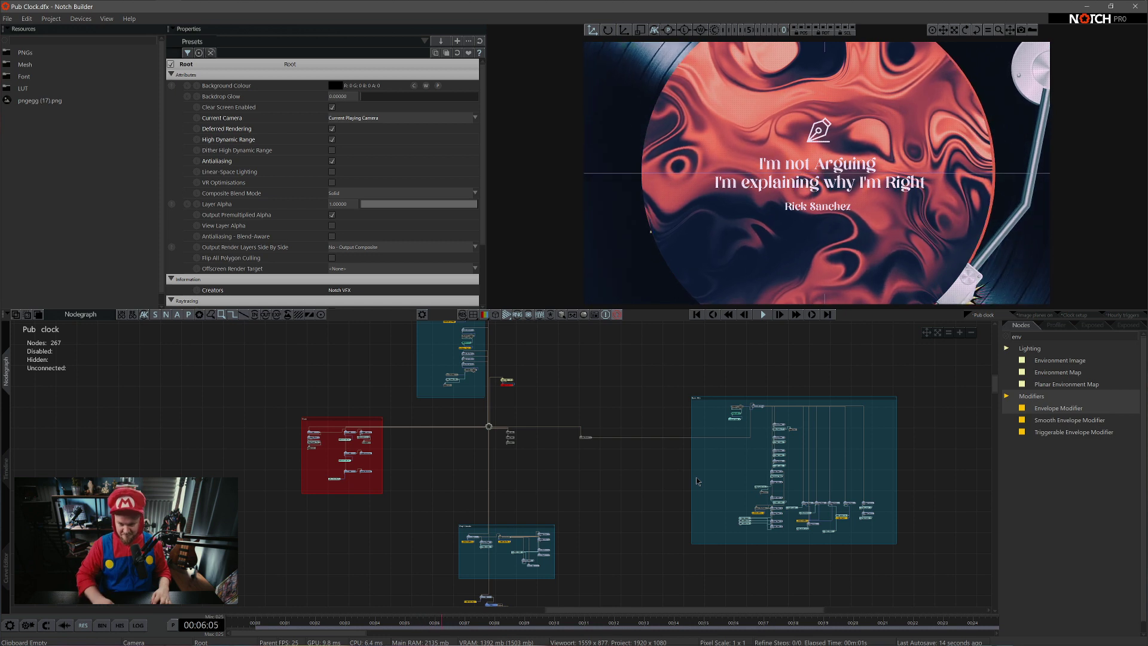
{"action": "left_click_drag", "start_coordinate": [654, 348], "coordinate": [937, 579]}
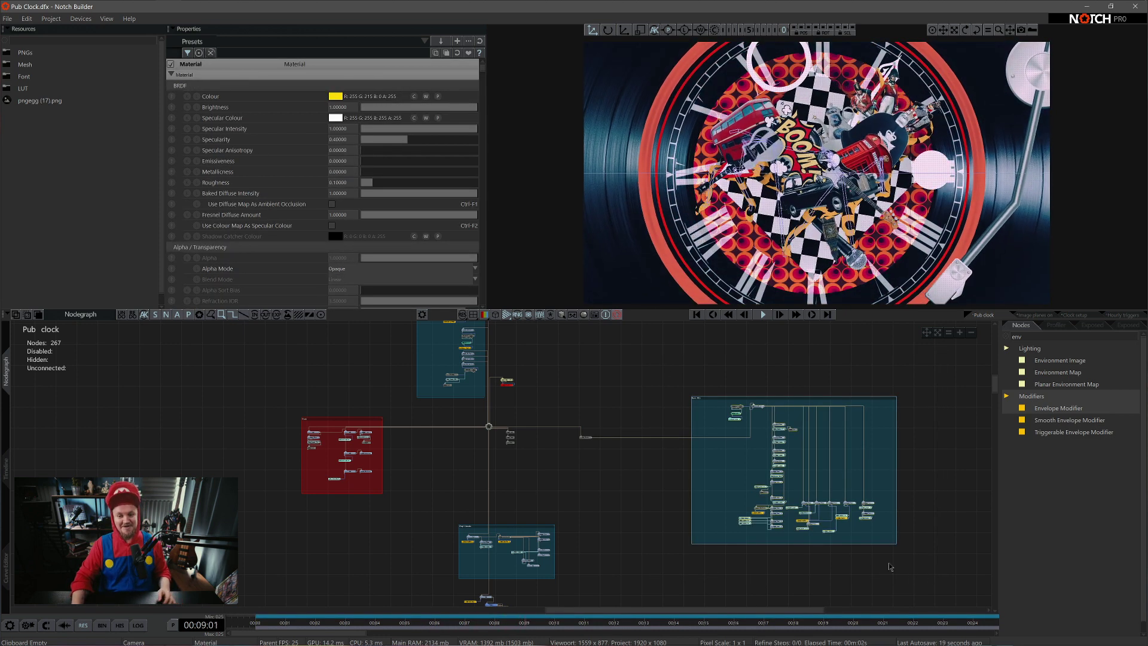
{"action": "key", "text": "space"}
Step: Select the red clock group, resume playback, and enter it to show its Clock Time Modifier and Null
{"action": "middle_click_drag", "start_coordinate": [637, 536], "coordinate": [696, 406]}
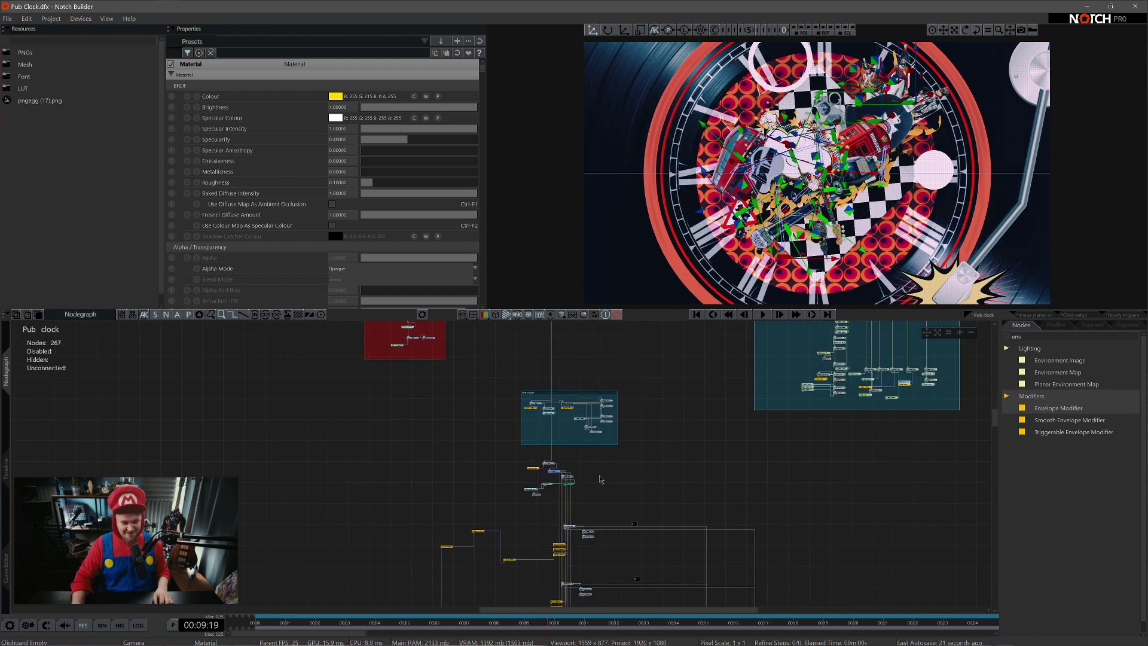
{"action": "middle_click_drag", "start_coordinate": [464, 388], "coordinate": [481, 471]}
{"action": "left_click_drag", "start_coordinate": [340, 489], "coordinate": [477, 352]}
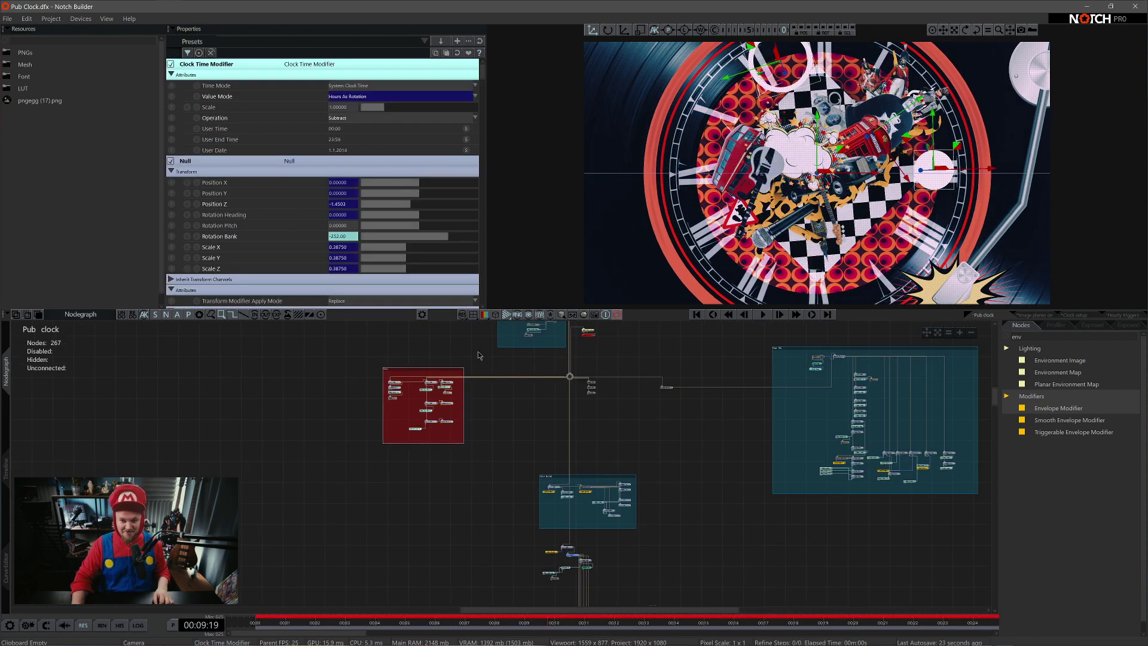
{"action": "key", "text": "space"}
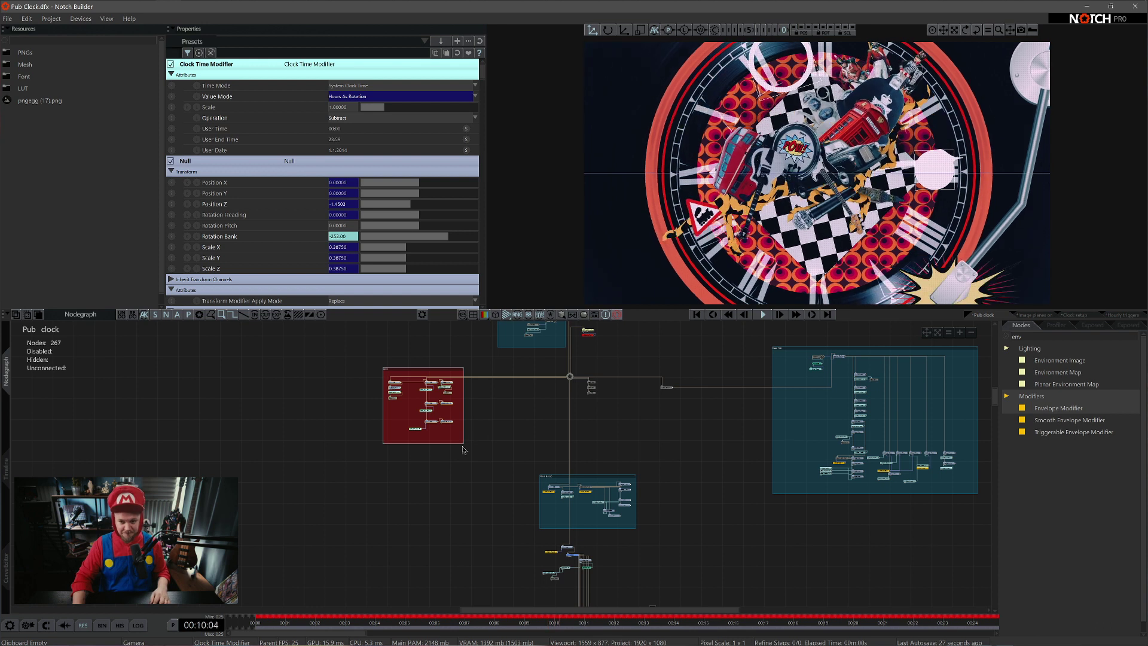
{"action": "double_click", "coordinate": [446, 388]}
{"action": "scroll", "coordinate": [448, 389], "scroll_direction": "down", "scroll_amount": 4}
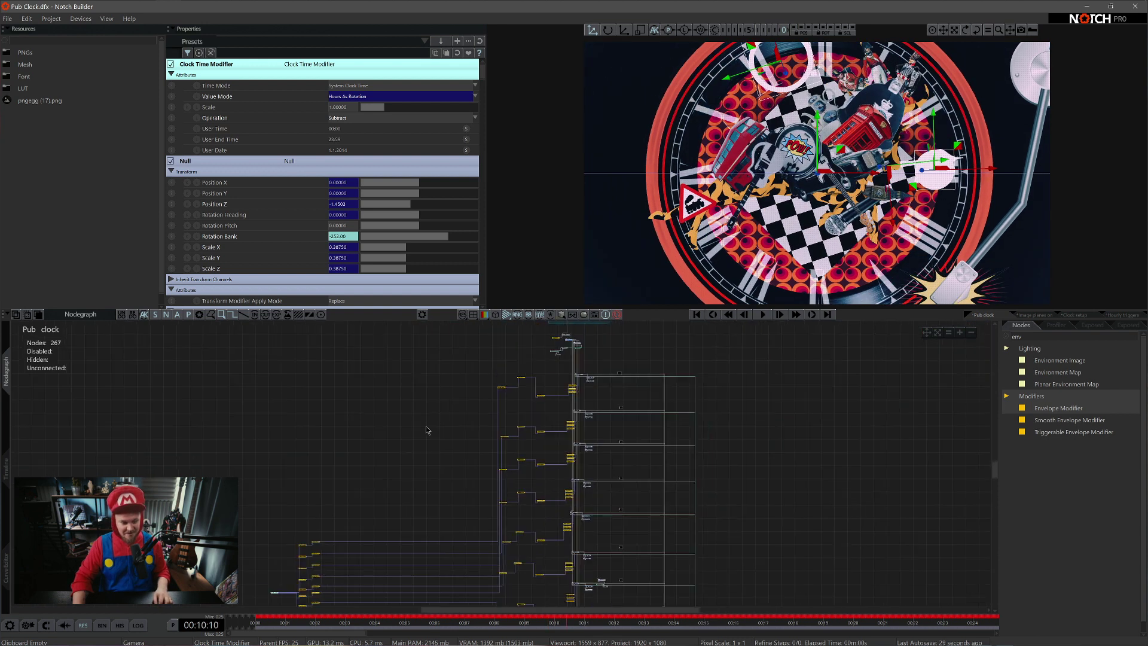
{"action": "middle_click_drag", "start_coordinate": [427, 431], "coordinate": [449, 370]}
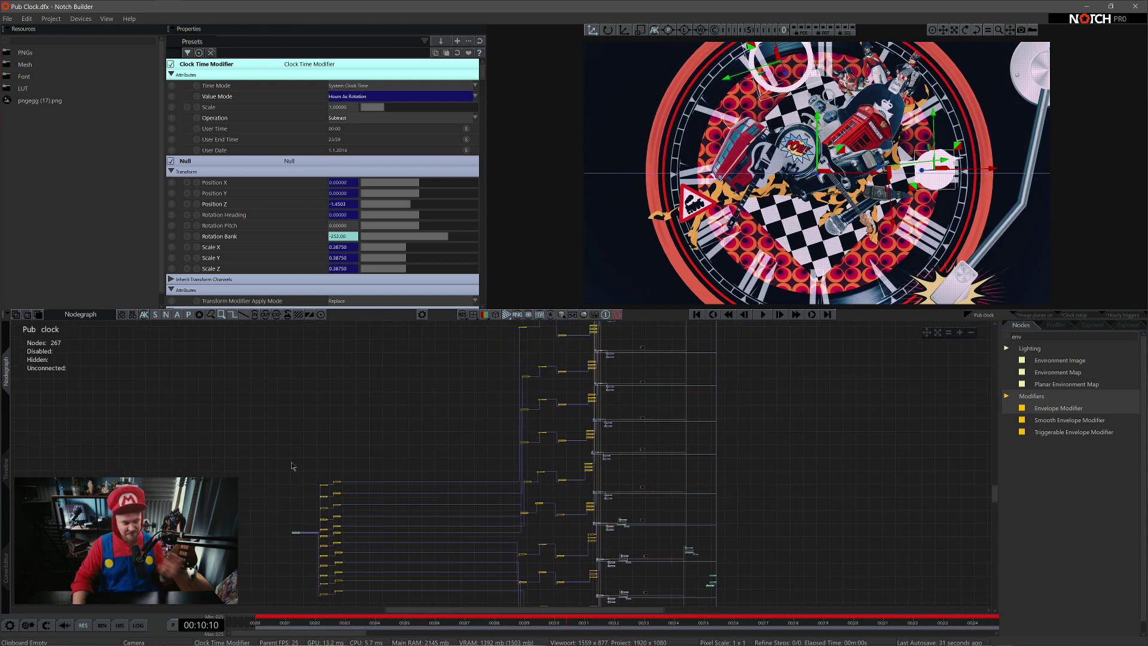
{"action": "left_click_drag", "start_coordinate": [274, 392], "coordinate": [714, 608]}
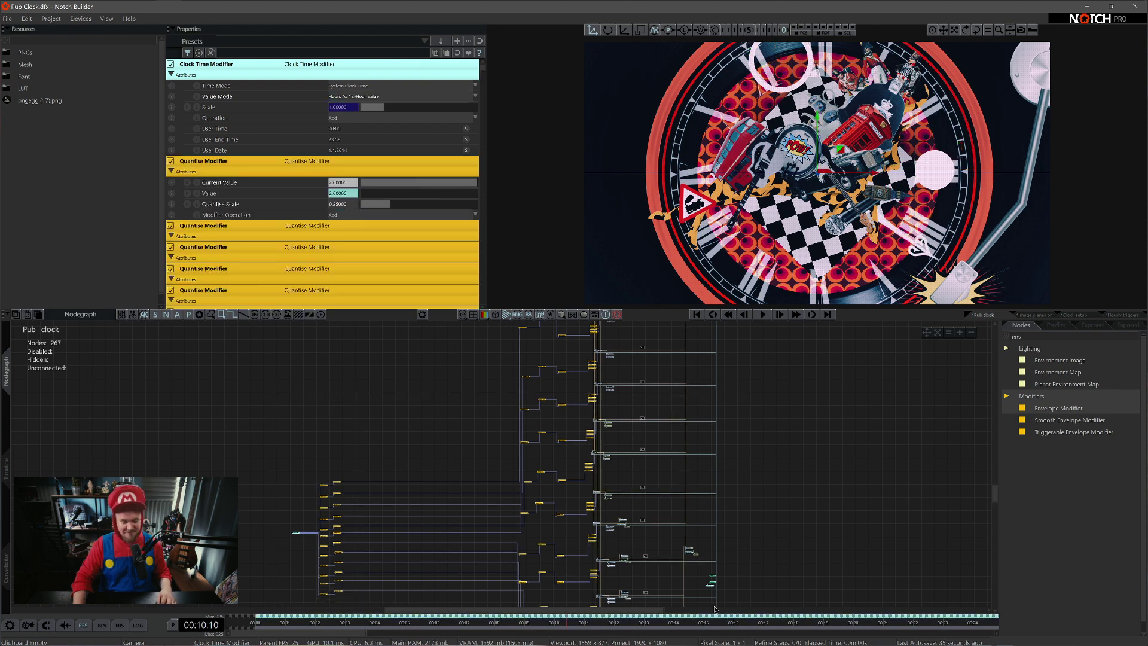
{"action": "left_click", "coordinate": [285, 527]}
{"action": "scroll", "coordinate": [263, 511], "scroll_direction": "up", "scroll_amount": 3}
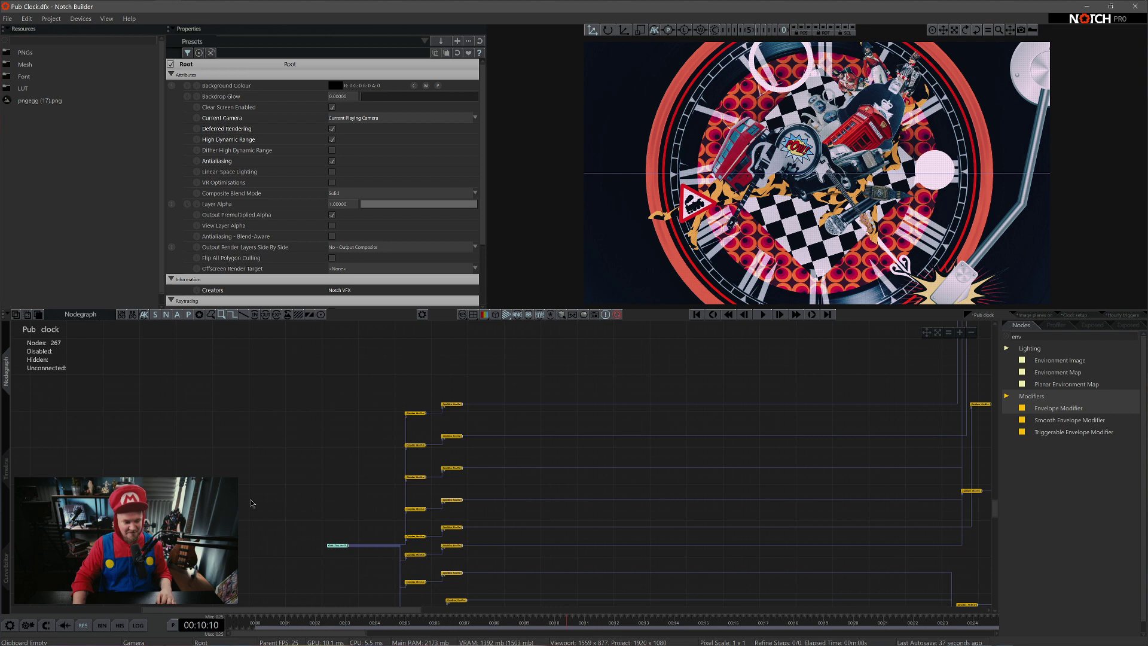
{"action": "left_click_drag", "start_coordinate": [336, 557], "coordinate": [351, 552]}
{"action": "left_click_drag", "start_coordinate": [453, 360], "coordinate": [450, 601]}
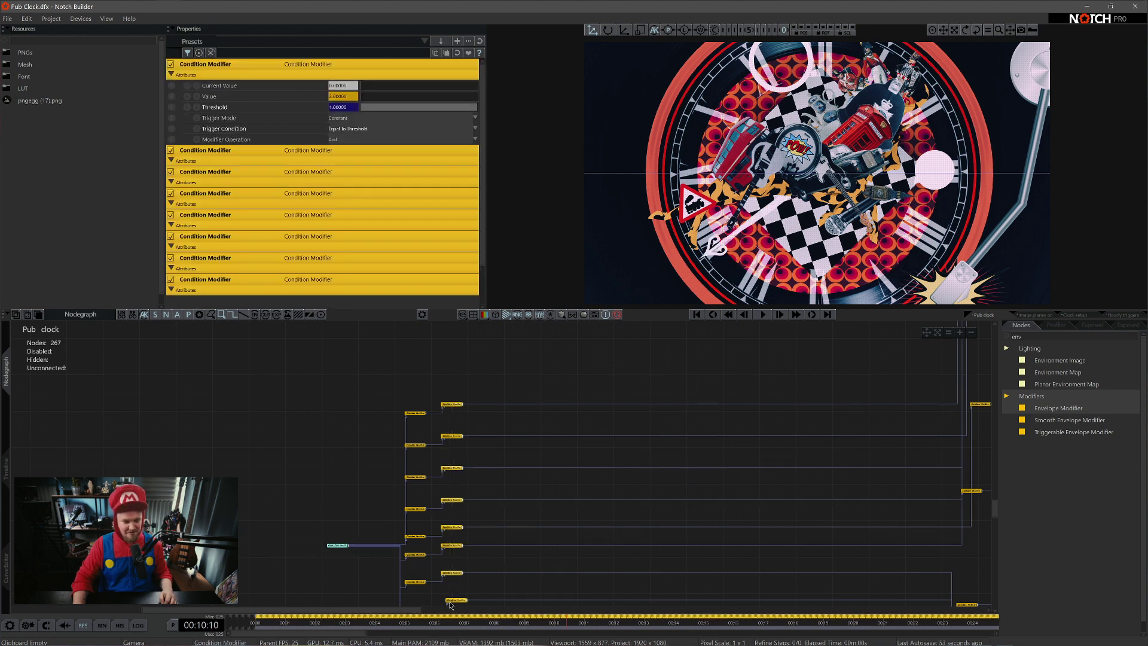
{"action": "scroll", "coordinate": [464, 560], "scroll_direction": "down", "scroll_amount": 3}
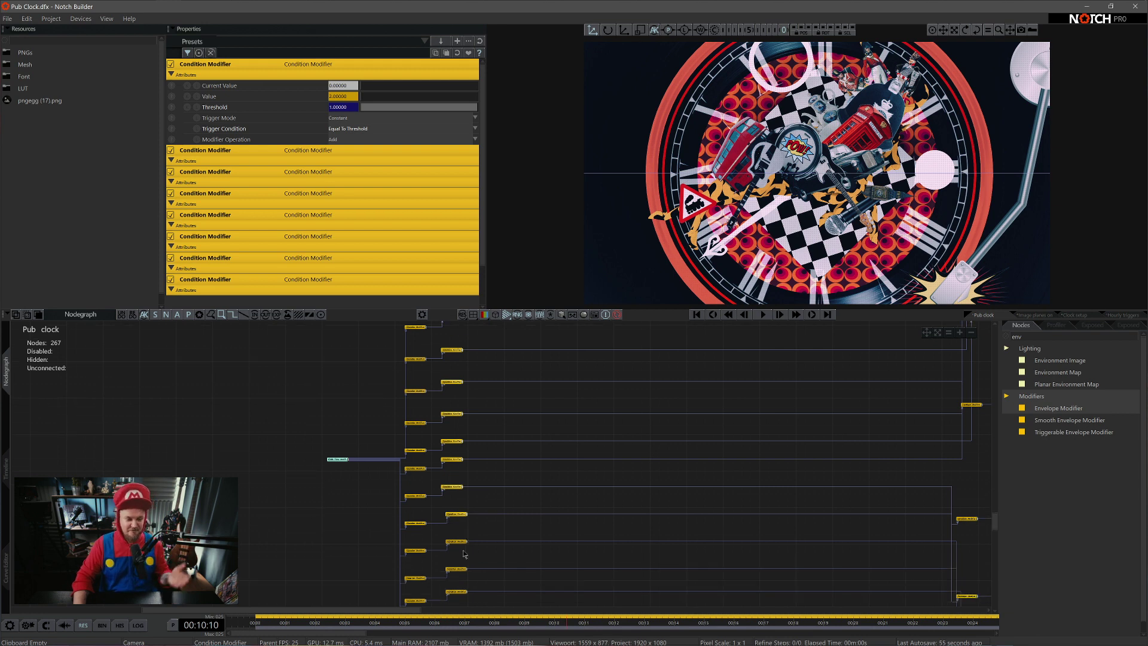
{"action": "scroll", "coordinate": [462, 508], "scroll_direction": "down", "scroll_amount": 4}
{"action": "left_click", "coordinate": [338, 387]}
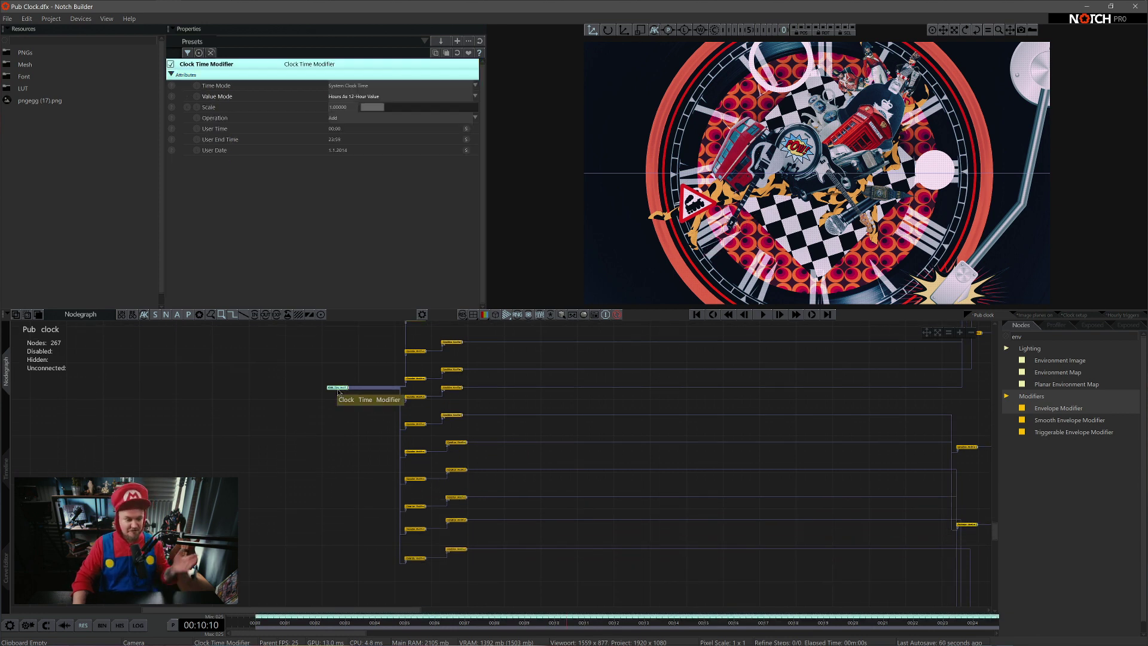
{"action": "scroll", "coordinate": [493, 453], "scroll_direction": "down", "scroll_amount": 5}
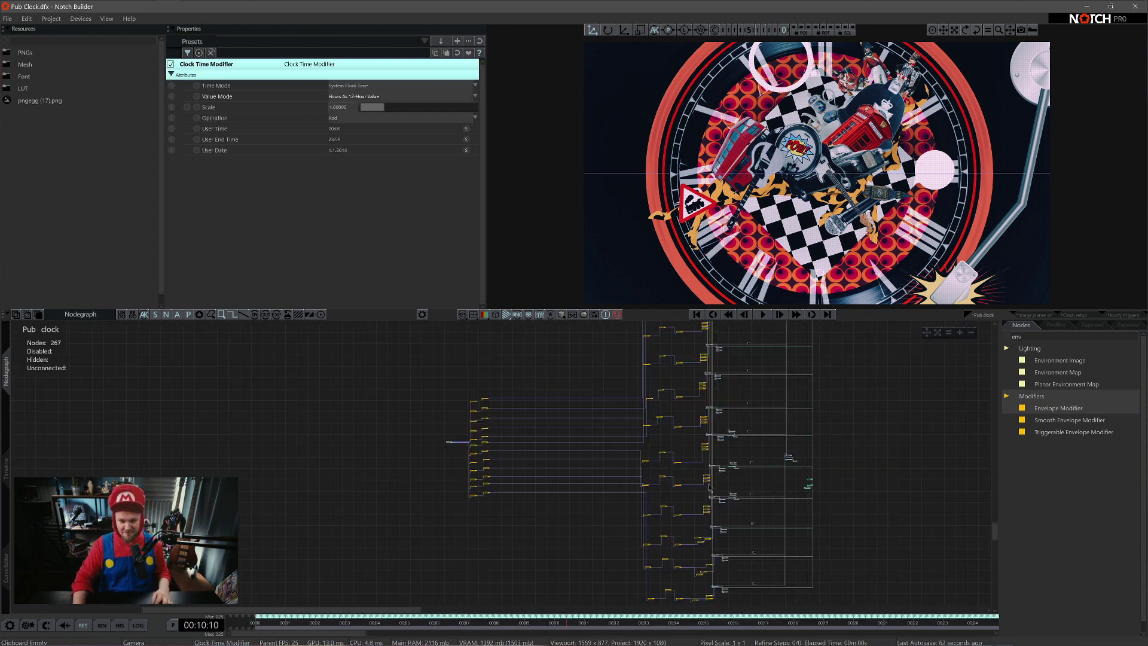